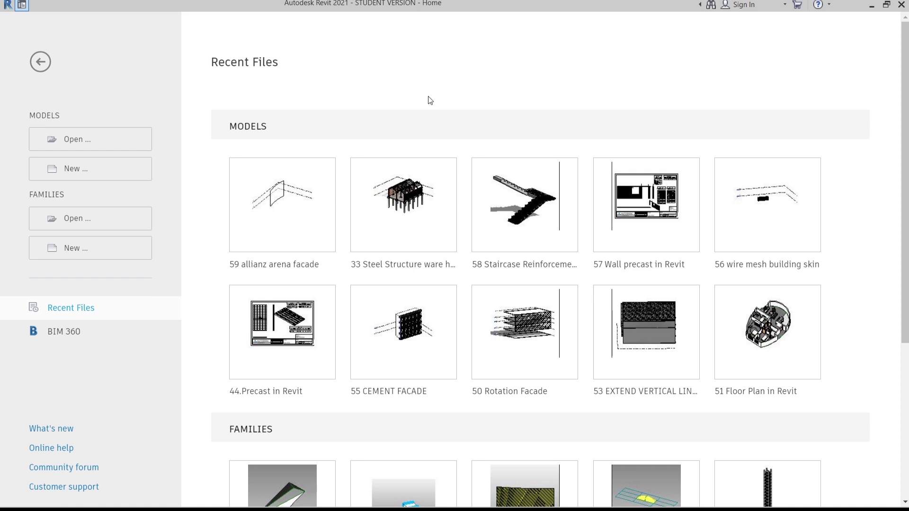
# Create a new family from the English template Metric Generic Model Pattern Based.rft.
pyautogui.click(53, 256)
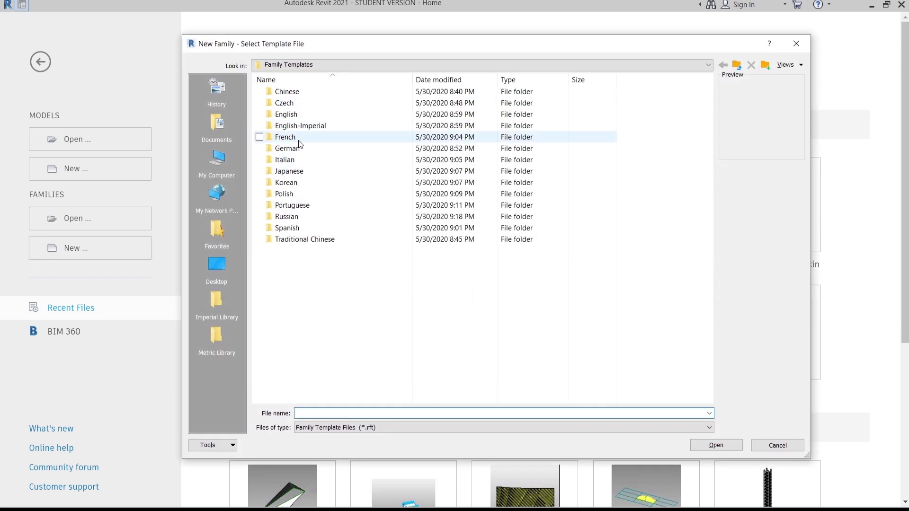
pyautogui.doubleClick(300, 116)
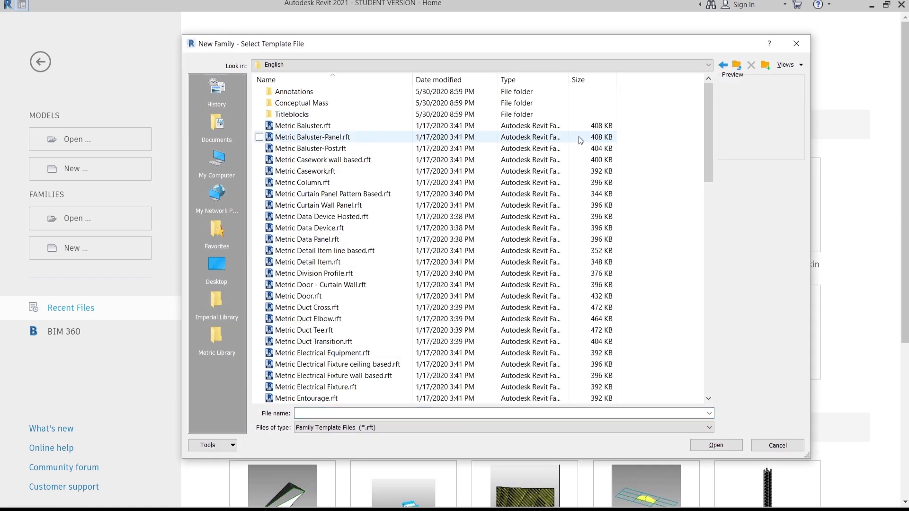
pyautogui.moveTo(706, 120); pyautogui.dragTo(711, 183)
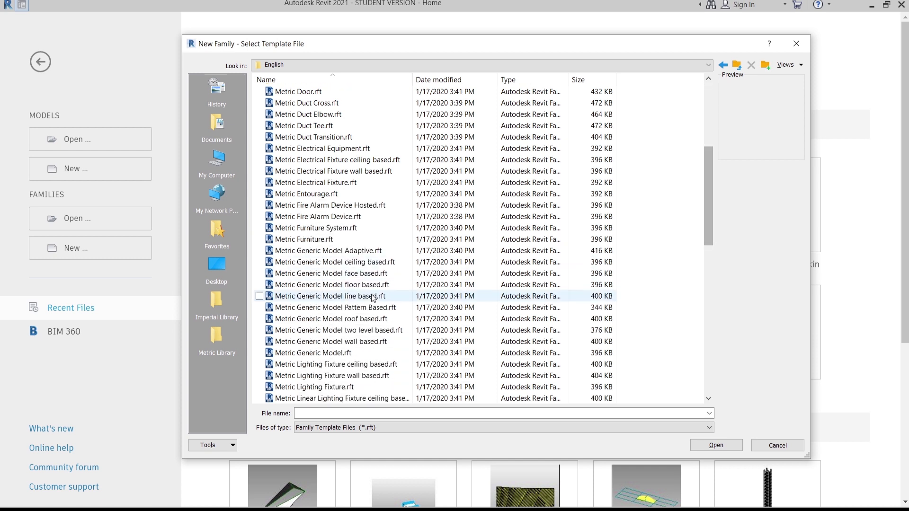
pyautogui.click(359, 307)
pyautogui.click(714, 447)
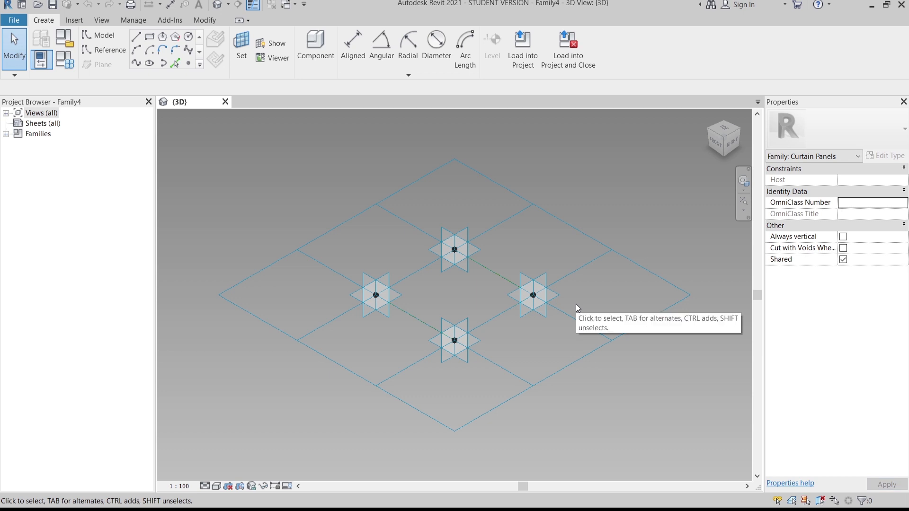
# Set the rectangular tile pattern grid's horizontal spacing to 2500 and its vertical spacing to 1000.
pyautogui.scroll(-4, 575, 305)
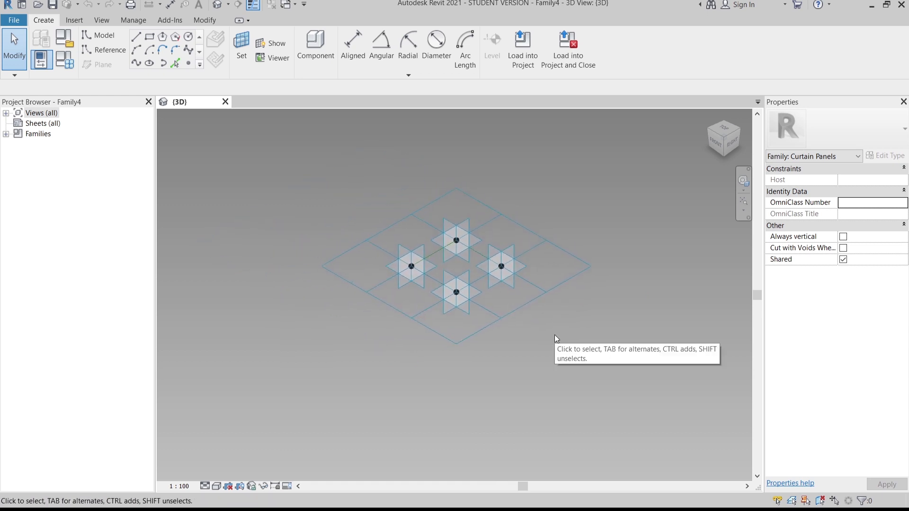
pyautogui.click(531, 331)
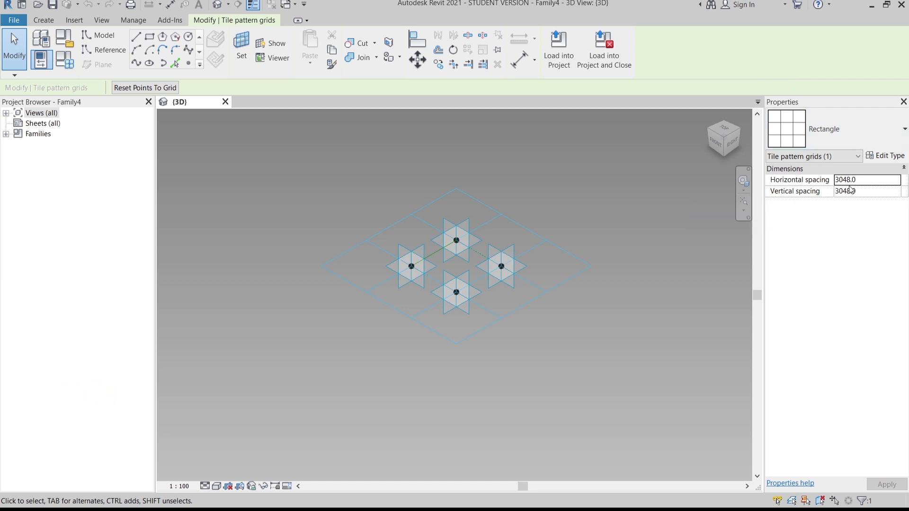
pyautogui.click(865, 179)
pyautogui.write('2500')
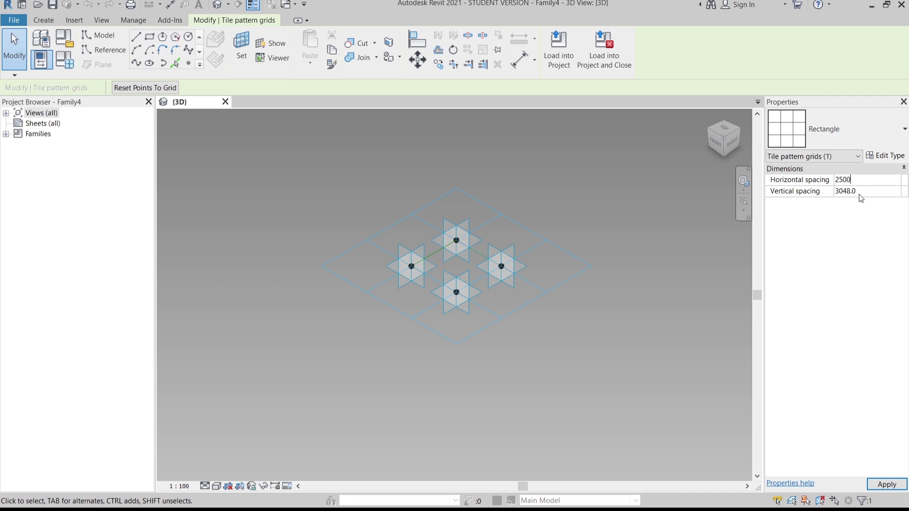
pyautogui.click(880, 191)
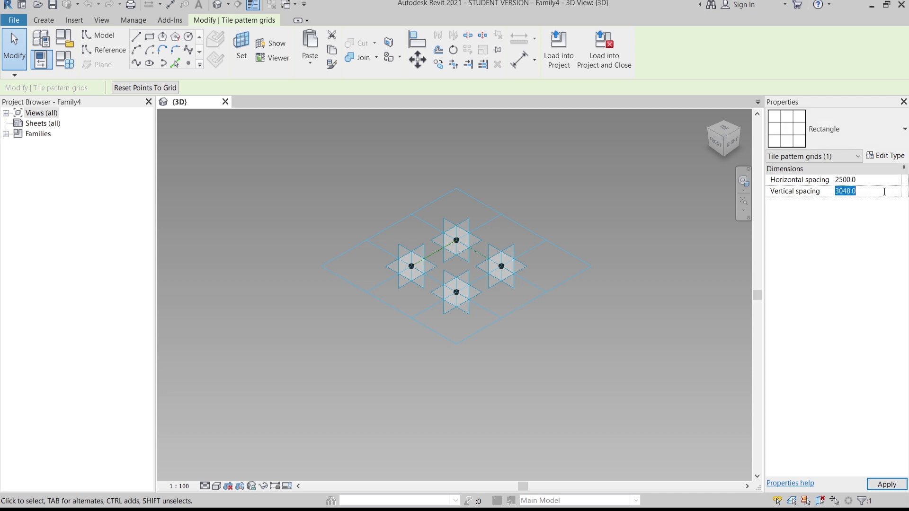
pyautogui.write('1000')
pyautogui.press('Return')
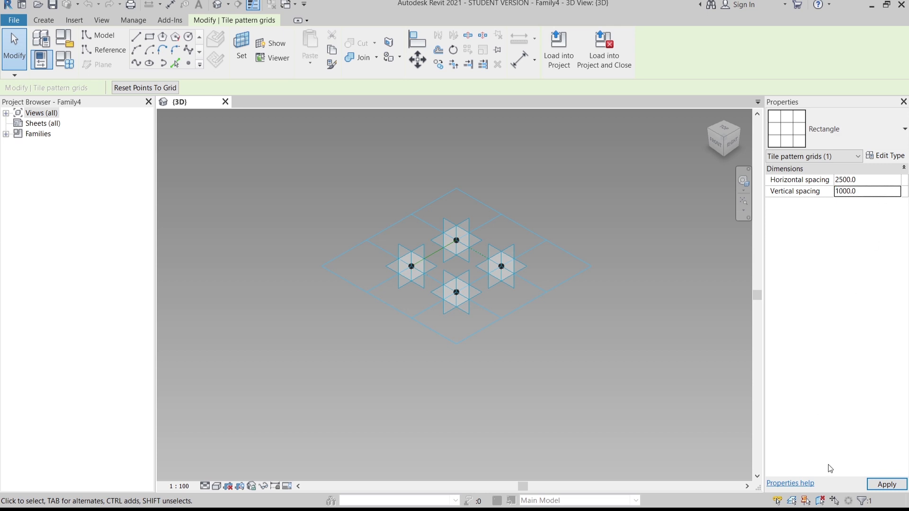
pyautogui.click(880, 487)
pyautogui.click(405, 345)
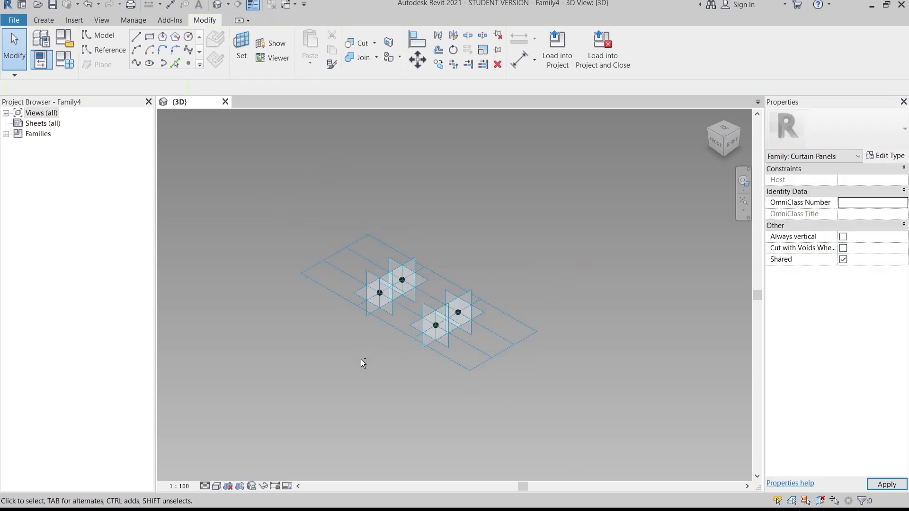
# Place a reference point on the adaptive point at the rear left corner of the central grid tile.
pyautogui.scroll(5, 402, 326)
pyautogui.keyDown('shift'); pyautogui.moveTo(405, 329); pyautogui.dragTo(426, 338, button='middle'); pyautogui.keyUp('shift')
pyautogui.scroll(-5, 426, 338)
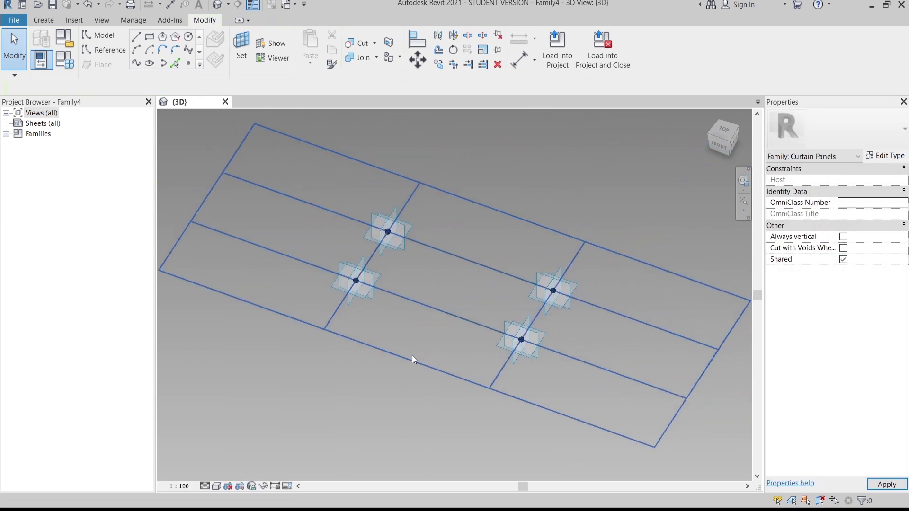
pyautogui.moveTo(580, 212); pyautogui.dragTo(607, 185, button='middle')
pyautogui.scroll(-2, 339, 251)
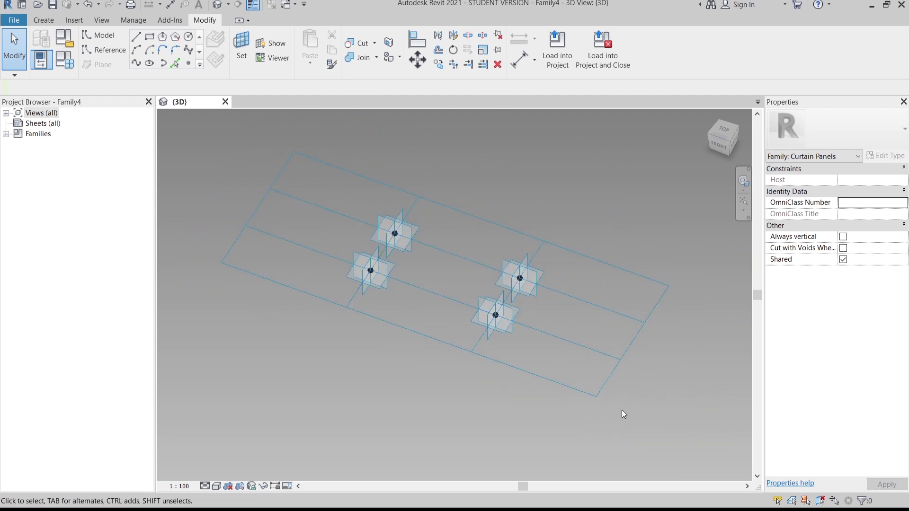
pyautogui.moveTo(365, 352); pyautogui.dragTo(349, 371, button='middle')
pyautogui.scroll(2, 351, 370)
pyautogui.moveTo(415, 384); pyautogui.dragTo(416, 385, button='middle')
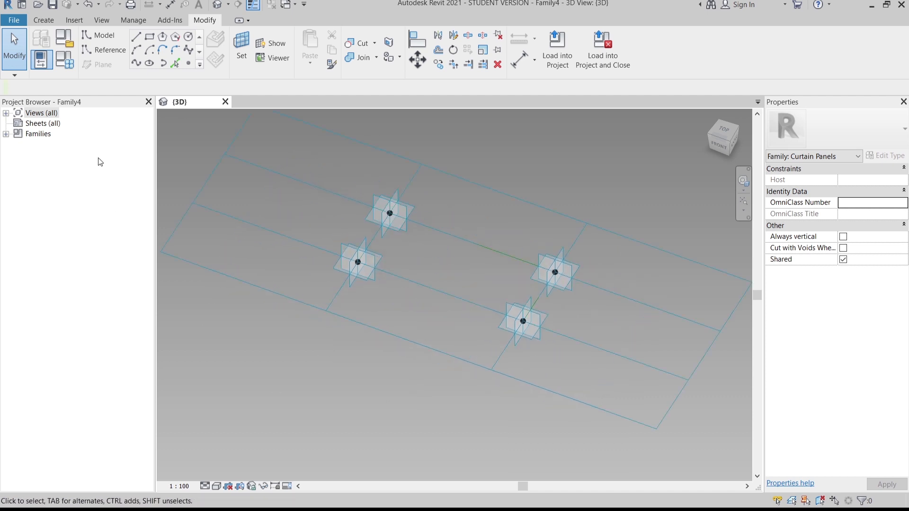
pyautogui.click(100, 50)
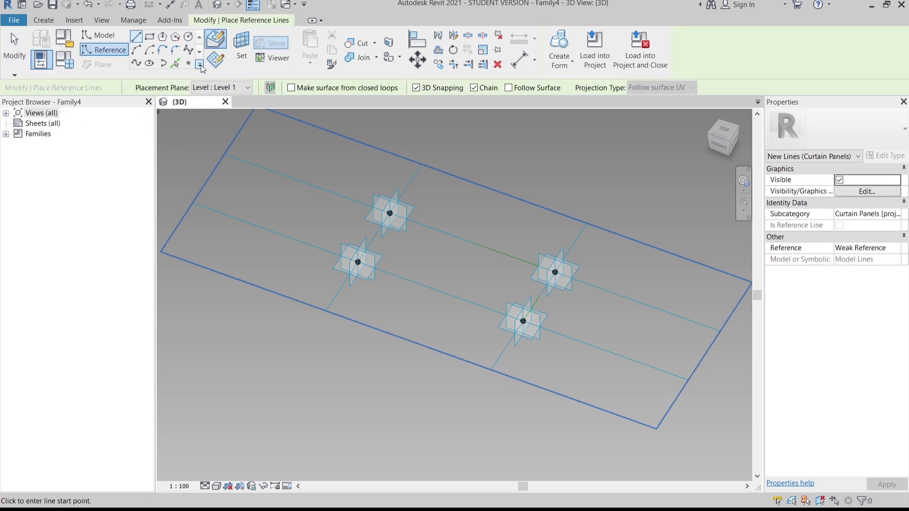
pyautogui.click(187, 62)
pyautogui.scroll(2, 322, 235)
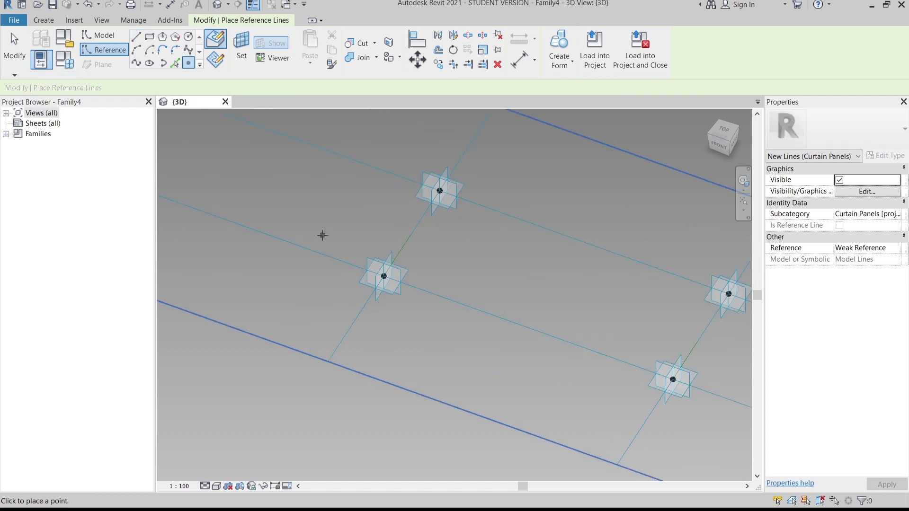
pyautogui.scroll(2, 323, 235)
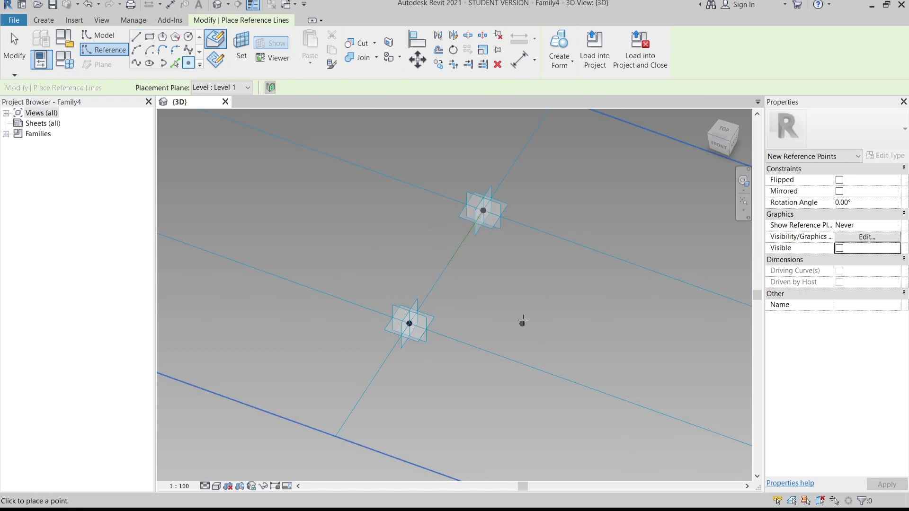
pyautogui.press('Escape')
pyautogui.press('Escape')
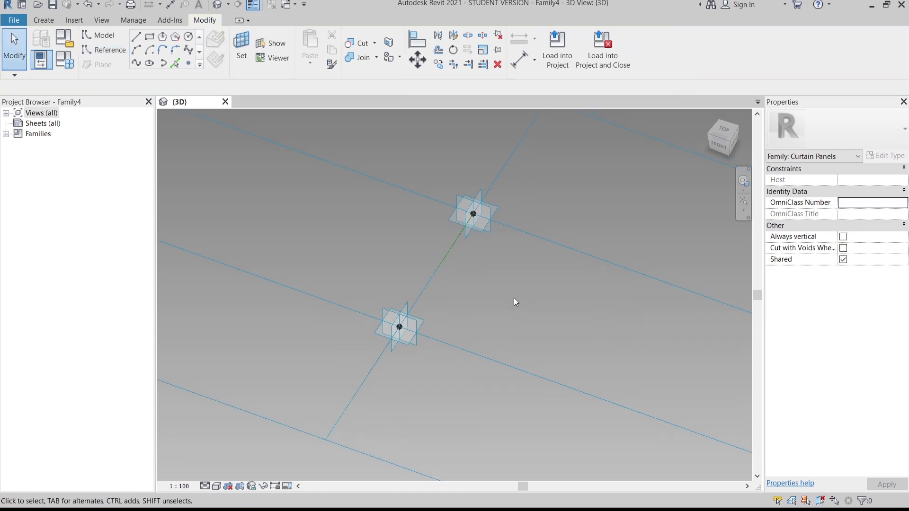
# Move the new reference point 500 along the tile's short side toward the front left adaptive point.
pyautogui.click(473, 214)
pyautogui.keyDown('shift'); pyautogui.moveTo(473, 215); pyautogui.dragTo(469, 304, button='middle'); pyautogui.keyUp('shift')
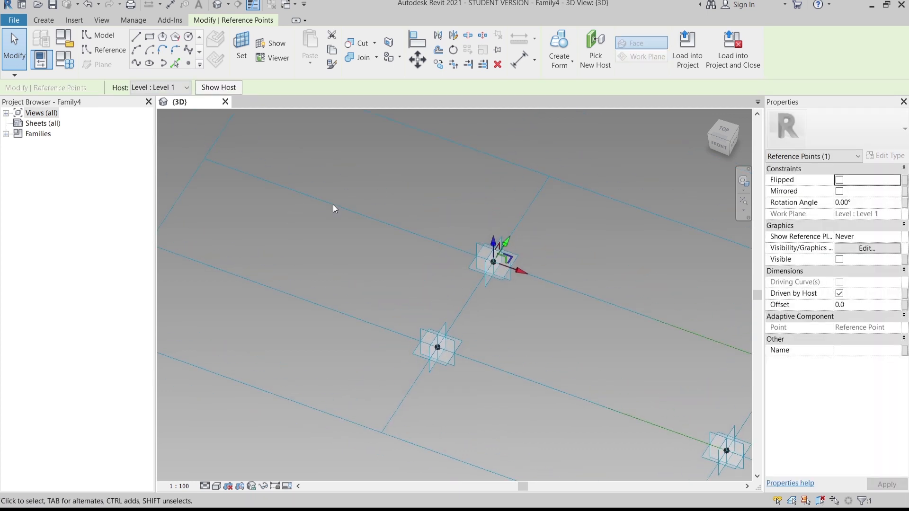
pyautogui.click(420, 62)
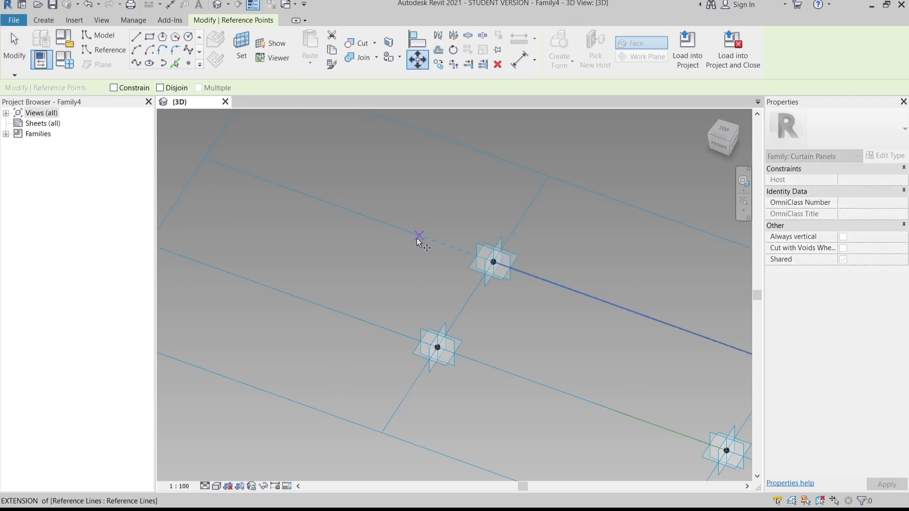
pyautogui.click(416, 238)
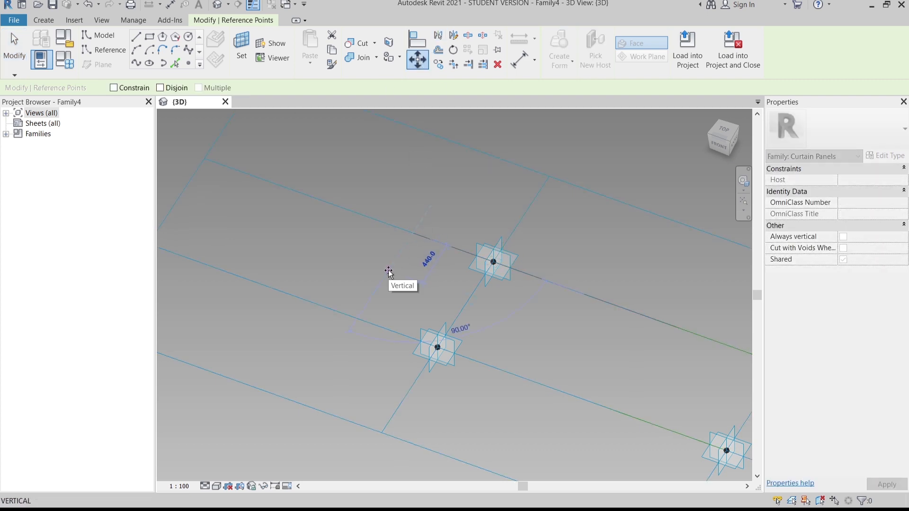
pyautogui.write('500')
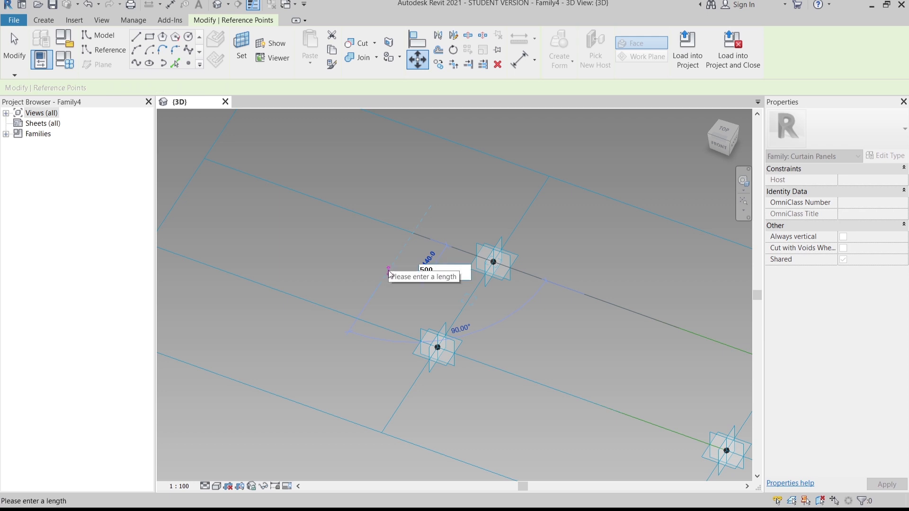
pyautogui.press('Return')
# Move the reference point 500 horizontally into the tile, parallel to its long side.
pyautogui.scroll(-2, 392, 267)
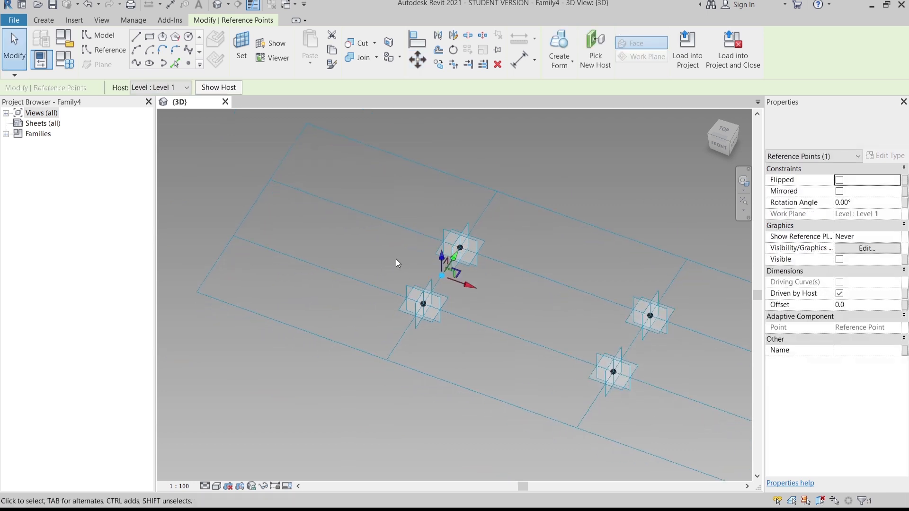
pyautogui.click(411, 65)
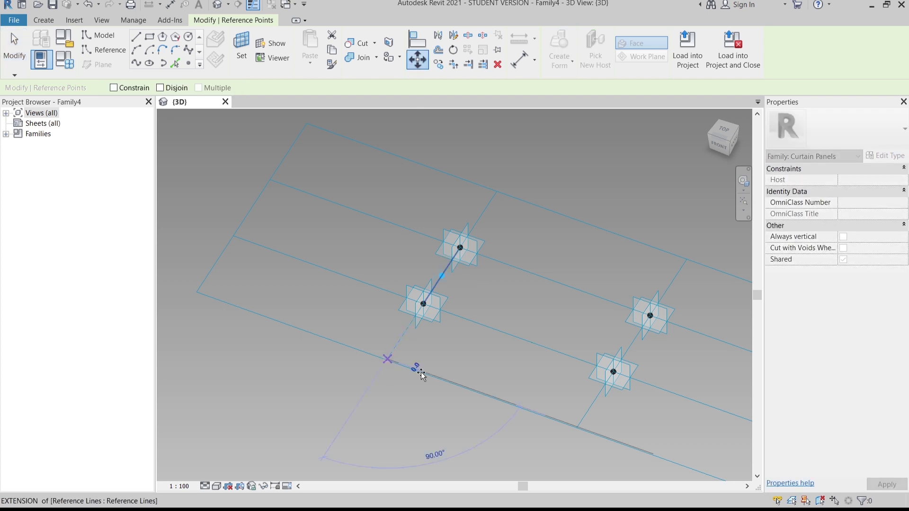
pyautogui.click(389, 362)
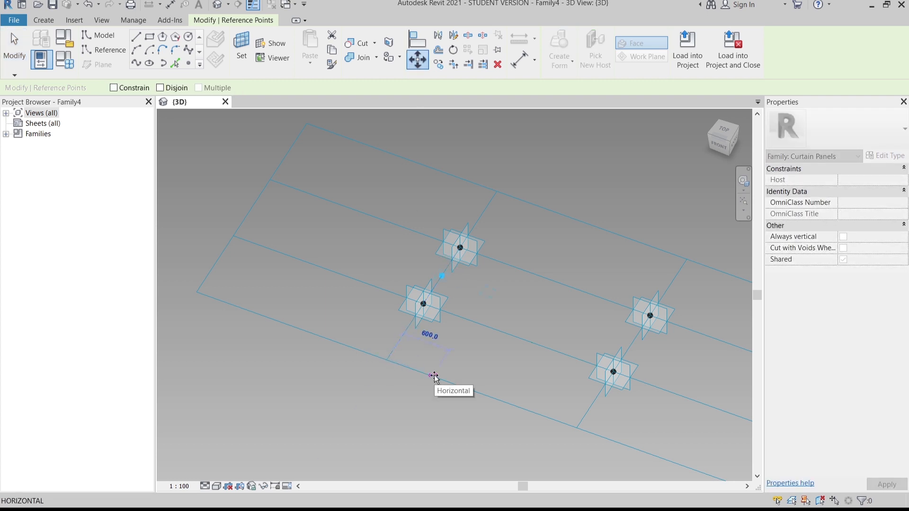
pyautogui.write('500')
pyautogui.press('Return')
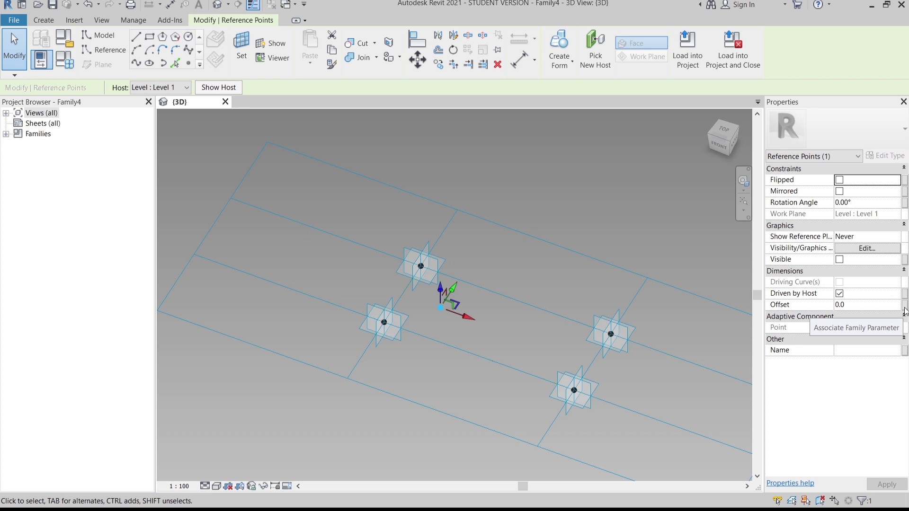
# Associate the reference point's Offset with a new family type parameter named Offset Point A, grouped under Dimensions.
pyautogui.click(904, 307)
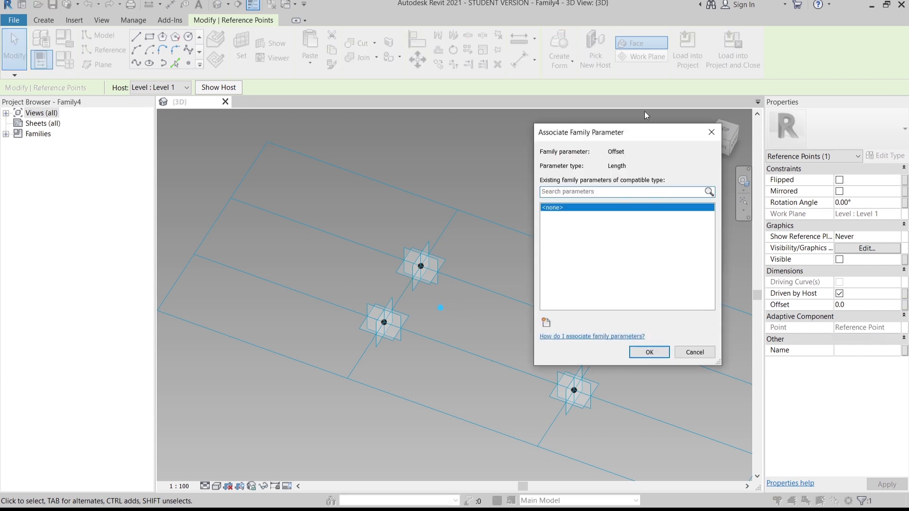
pyautogui.moveTo(650, 142); pyautogui.dragTo(455, 88)
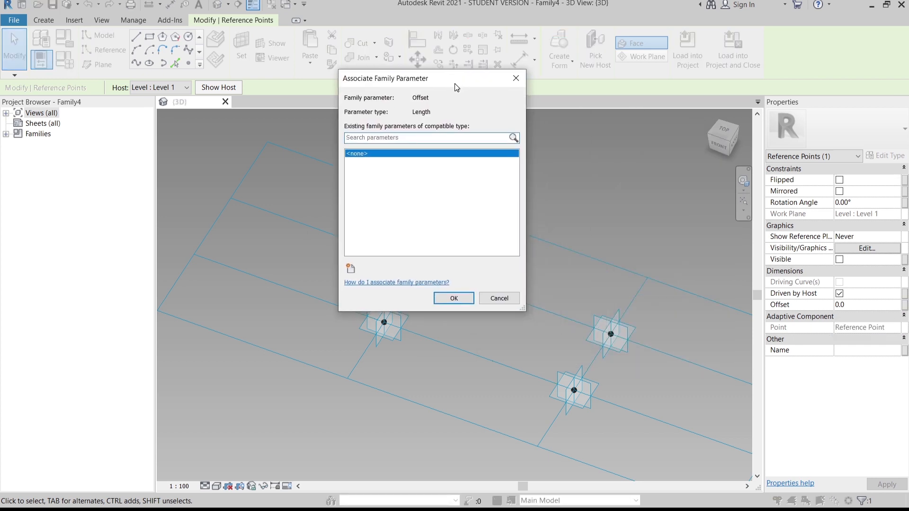
pyautogui.click(350, 269)
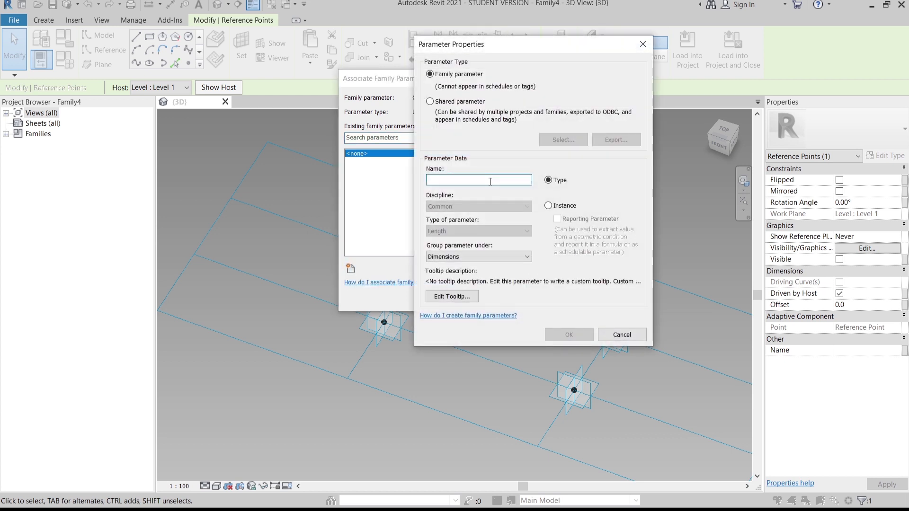
pyautogui.write('Offset Poin')
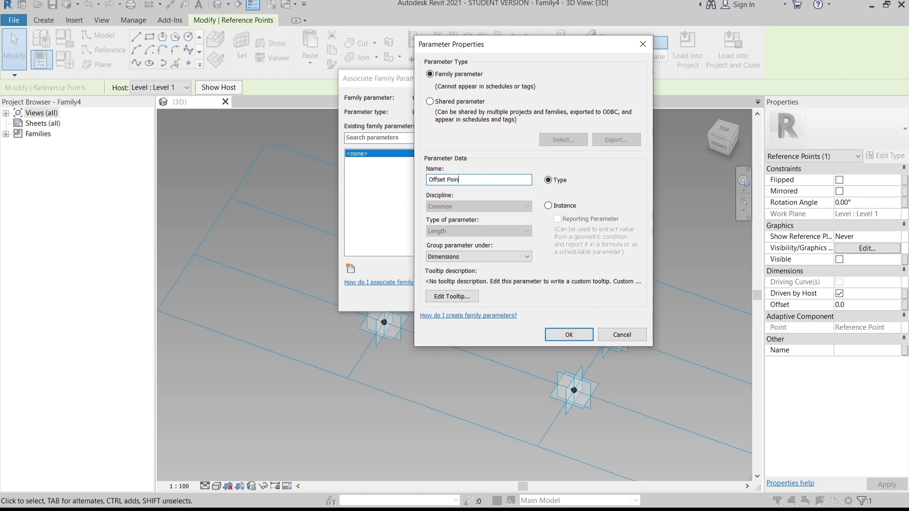
pyautogui.hotkey('shift', 'Left')
pyautogui.hotkey('shift', 'Left')
pyautogui.hotkey('shift', 'Left')
pyautogui.hotkey('shift', 'Left')
pyautogui.hotkey('shift', 'Left')
pyautogui.hotkey('shift', 'Left')
pyautogui.hotkey('shift', 'Left')
pyautogui.hotkey('shift', 'Left')
pyautogui.hotkey('shift', 'Left')
pyautogui.hotkey('shift', 'Left')
pyautogui.hotkey('shift', 'Left')
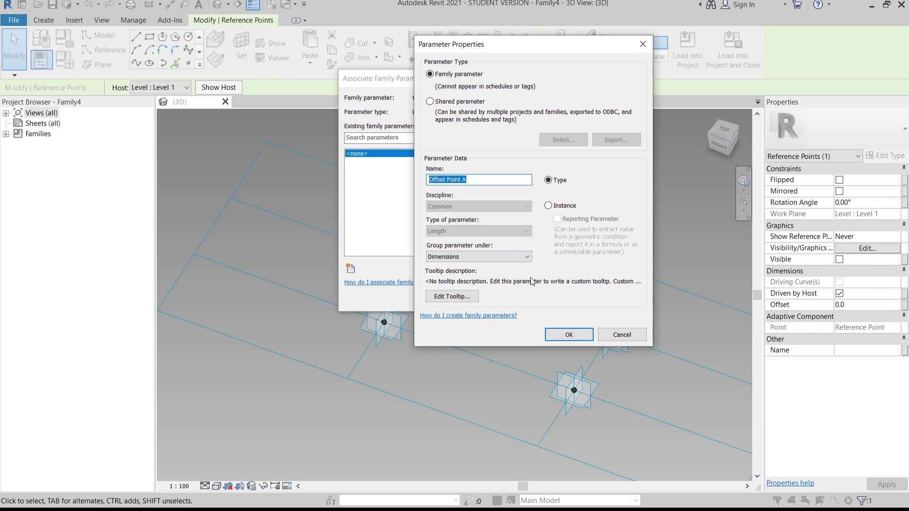
pyautogui.click(568, 334)
pyautogui.click(445, 300)
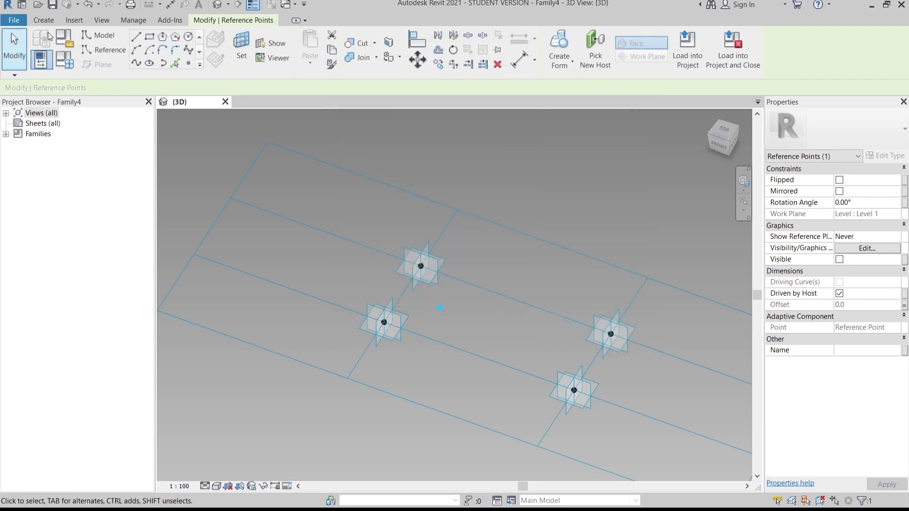
# Set the Offset Point A parameter to 500 in the family types.
pyautogui.click(68, 66)
pyautogui.moveTo(248, 89); pyautogui.dragTo(407, 72)
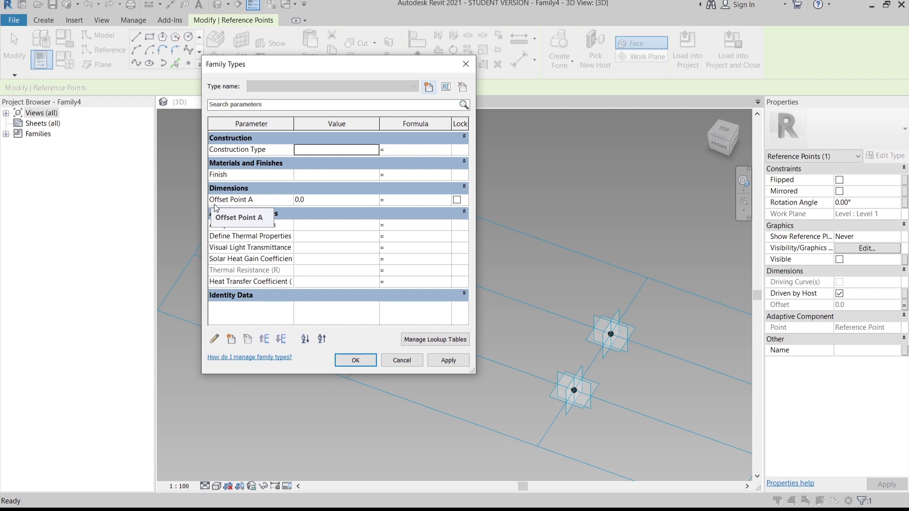
pyautogui.click(341, 199)
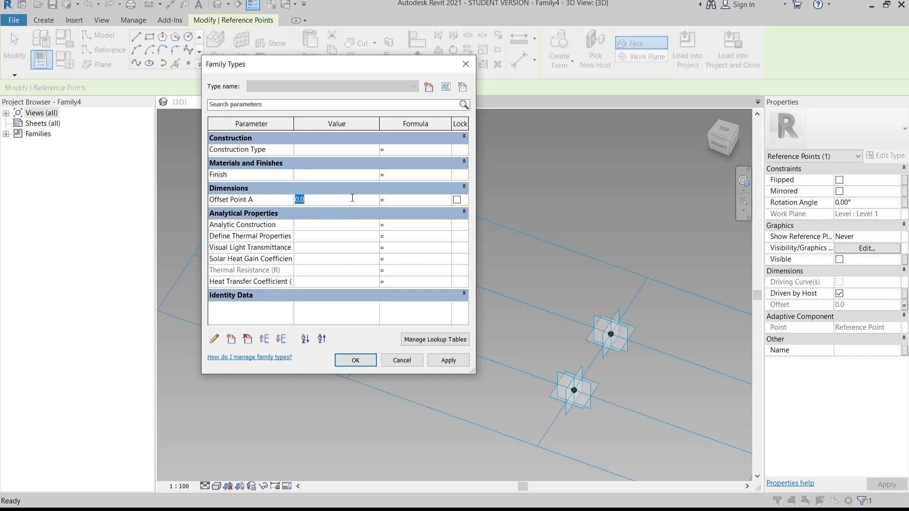
pyautogui.write('500')
pyautogui.press('Tab')
pyautogui.click(448, 360)
pyautogui.click(355, 360)
# Draw chained reference lines from the front left adaptive point to the offset point, on to the front right adaptive point, and back.
pyautogui.keyDown('shift'); pyautogui.moveTo(411, 358); pyautogui.dragTo(487, 297, button='middle'); pyautogui.keyUp('shift')
pyautogui.scroll(2, 450, 295)
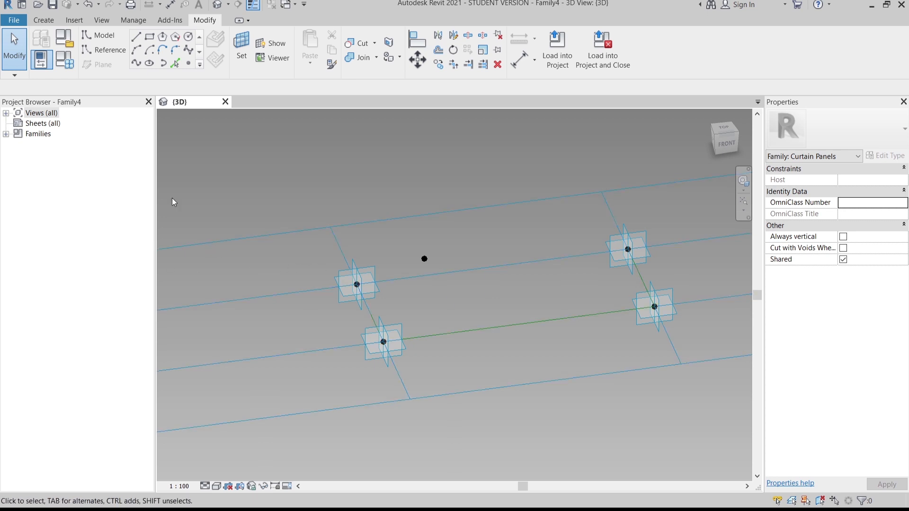
pyautogui.click(102, 50)
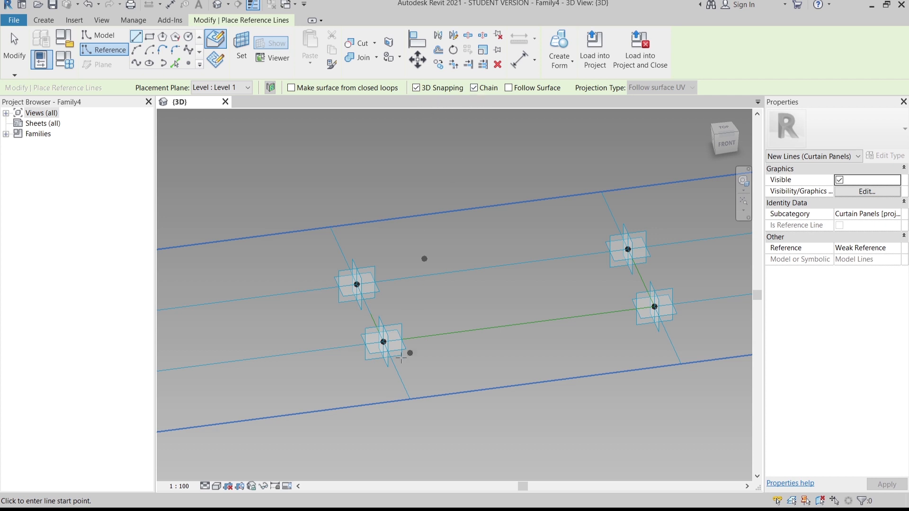
pyautogui.scroll(2, 384, 344)
pyautogui.click(379, 334)
pyautogui.click(433, 225)
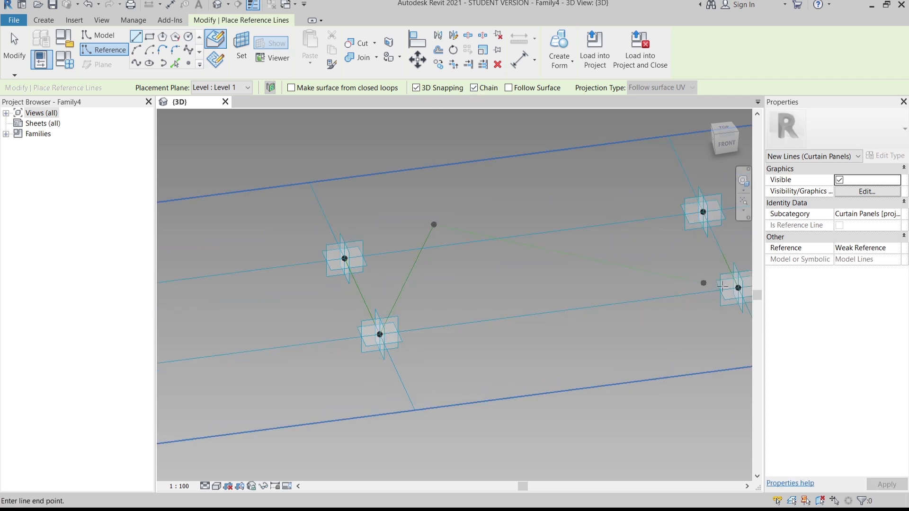
pyautogui.click(736, 288)
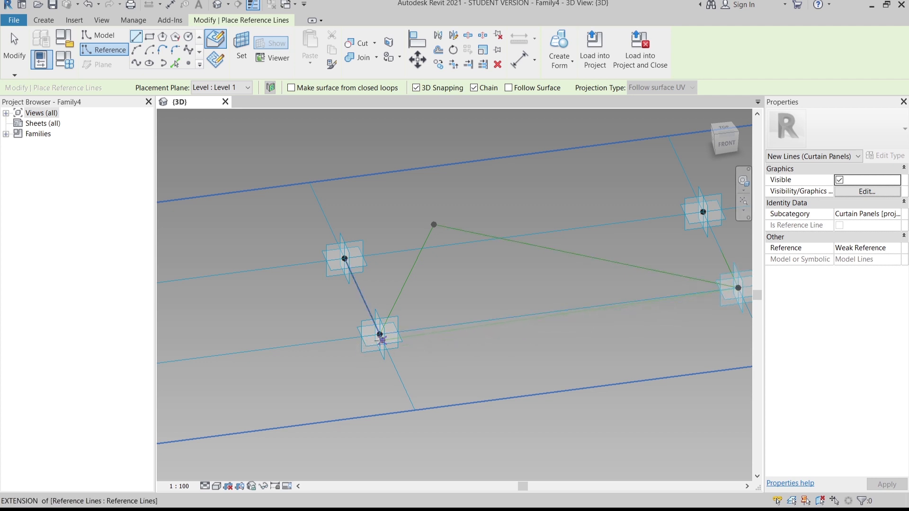
pyautogui.click(379, 334)
pyautogui.press('Escape')
pyautogui.scroll(-1, 448, 368)
pyautogui.moveTo(449, 368); pyautogui.dragTo(547, 365, button='middle')
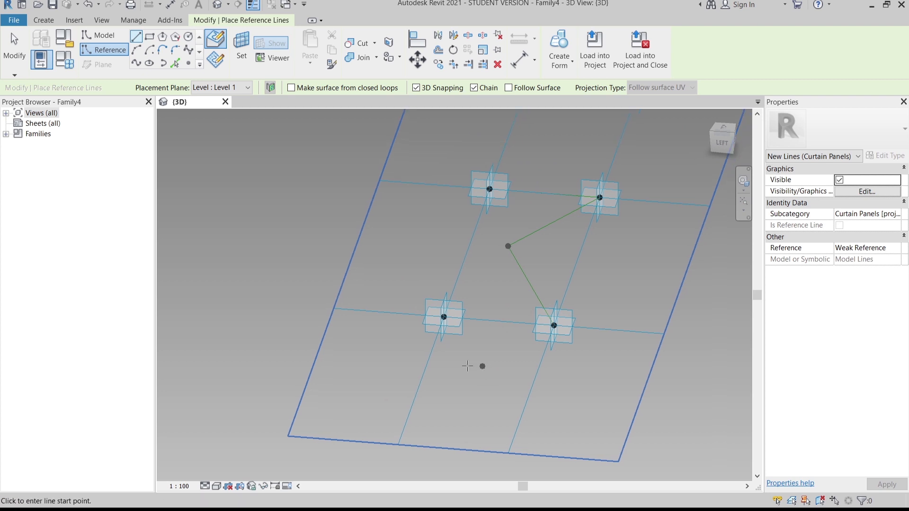
# Draw chained reference lines from the back left adaptive point to the offset point and on to the front left adaptive point.
pyautogui.keyDown('shift'); pyautogui.moveTo(467, 366); pyautogui.dragTo(485, 376, button='middle'); pyautogui.keyUp('shift')
pyautogui.keyDown('shift'); pyautogui.moveTo(457, 331); pyautogui.dragTo(451, 318, button='middle'); pyautogui.keyUp('shift')
pyautogui.click(452, 316)
pyautogui.click(520, 232)
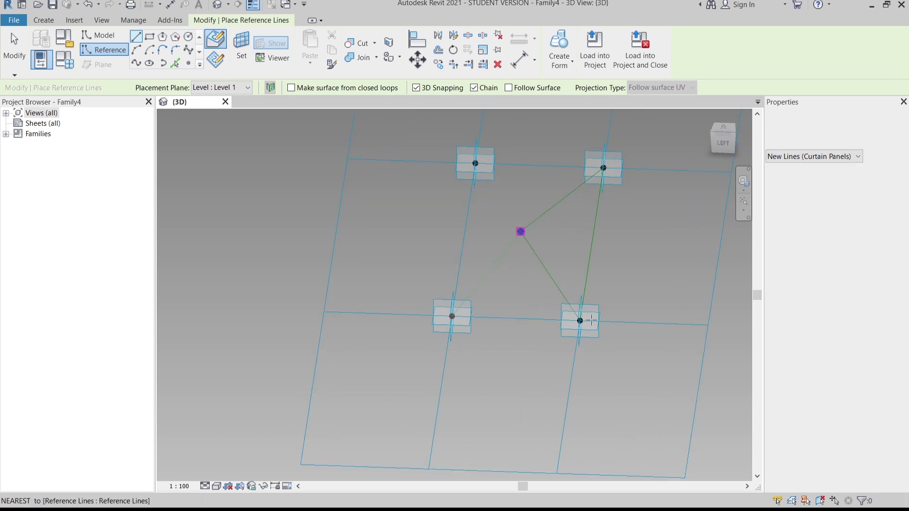
pyautogui.click(580, 321)
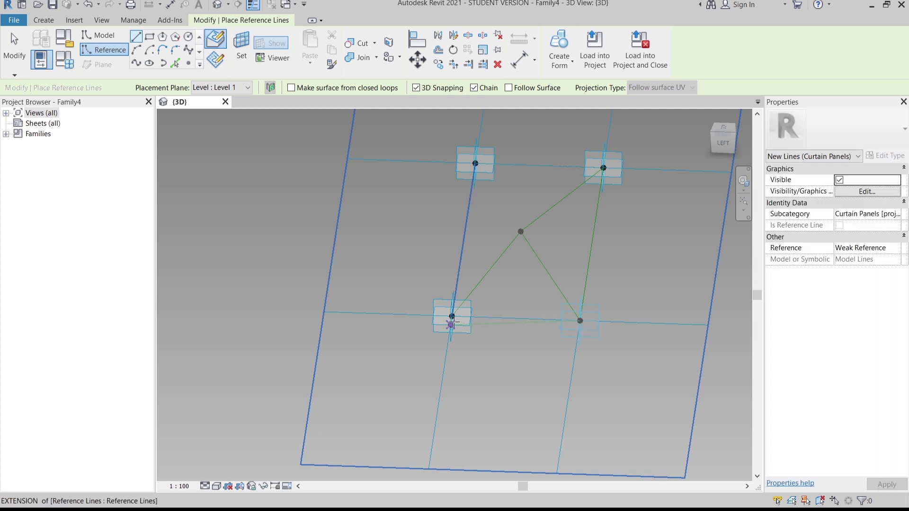
pyautogui.press('Escape')
# Trace a closed loop of reference lines through the back left, back right and front right adaptive points and the offset point.
pyautogui.keyDown('shift'); pyautogui.moveTo(447, 338); pyautogui.dragTo(611, 310, button='middle'); pyautogui.keyUp('shift')
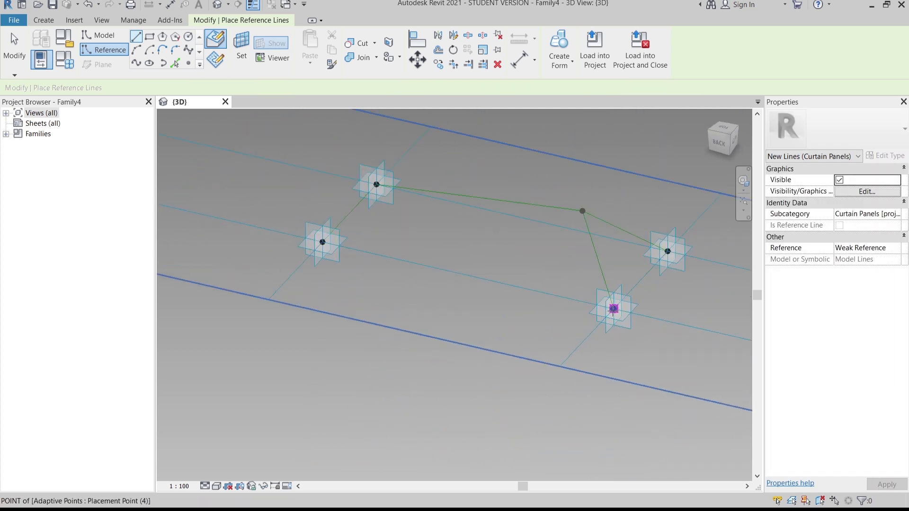
pyautogui.click(613, 308)
pyautogui.press('Escape')
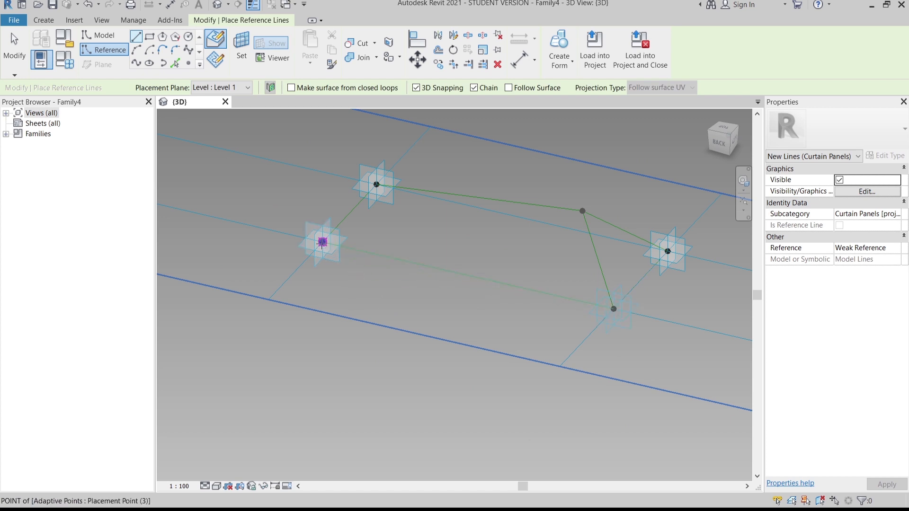
pyautogui.click(323, 242)
pyautogui.click(376, 185)
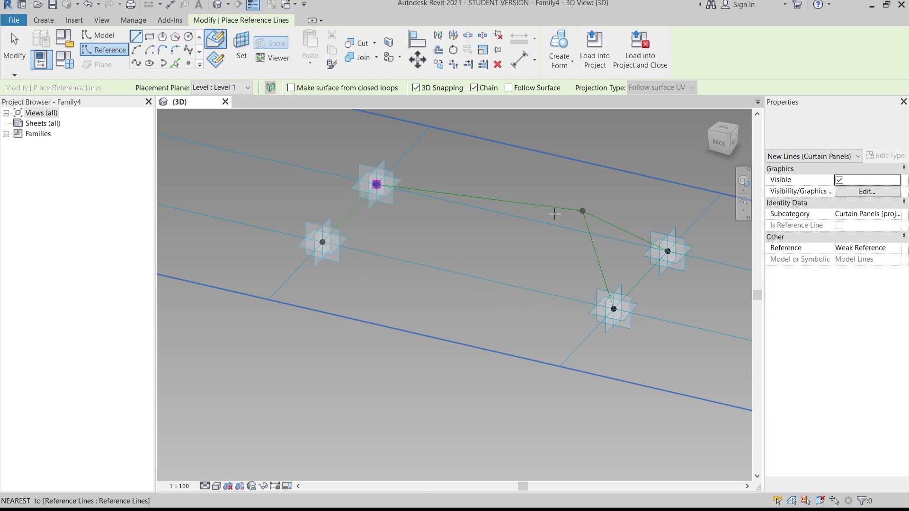
pyautogui.click(582, 211)
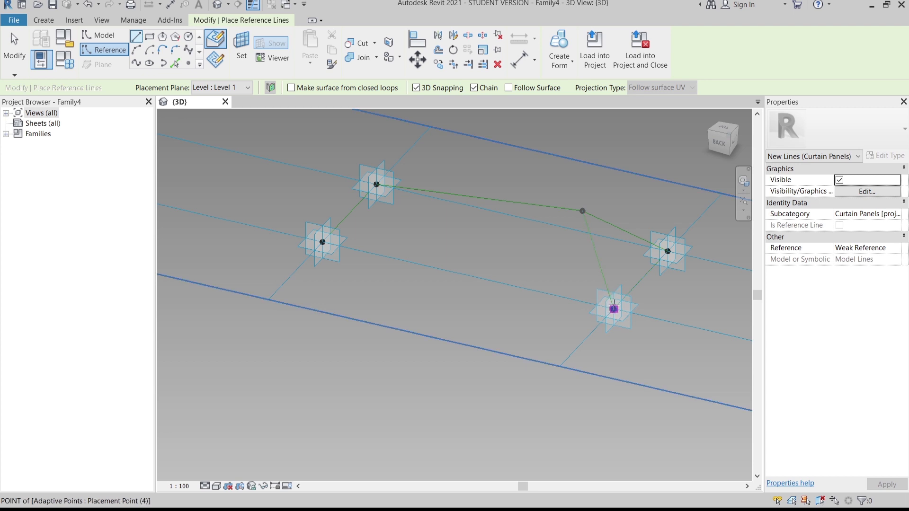
pyautogui.click(614, 309)
pyautogui.press('Escape')
pyautogui.press('Escape')
# Create a flat solid form from the four reference lines joining the back left, back right and front right points with the offset point.
pyautogui.moveTo(558, 361)
pyautogui.keyDown('shift'); pyautogui.mouseDown(button='middle')
pyautogui.moveTo(438, 356)
pyautogui.moveTo(579, 380)
pyautogui.moveTo(568, 320)
pyautogui.moveTo(513, 351)
pyautogui.moveTo(490, 350)
pyautogui.mouseUp(button='middle'); pyautogui.keyUp('shift')
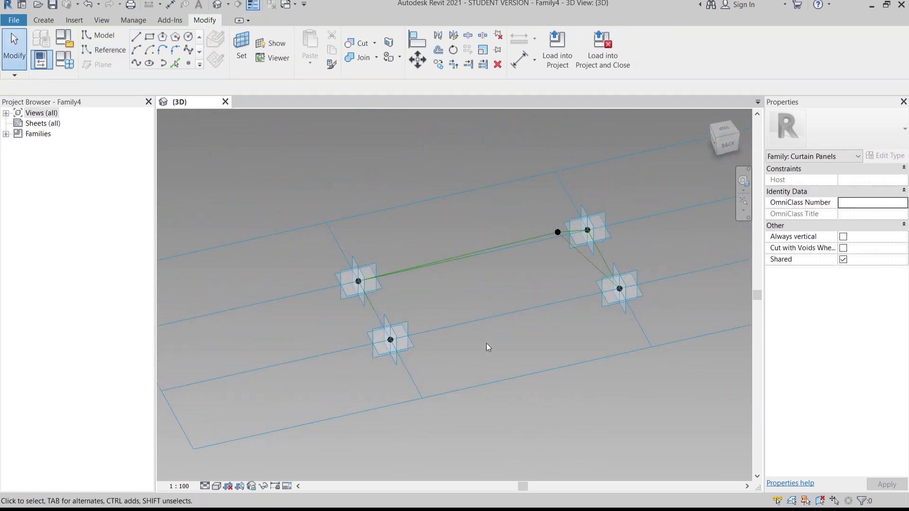
pyautogui.click(477, 325)
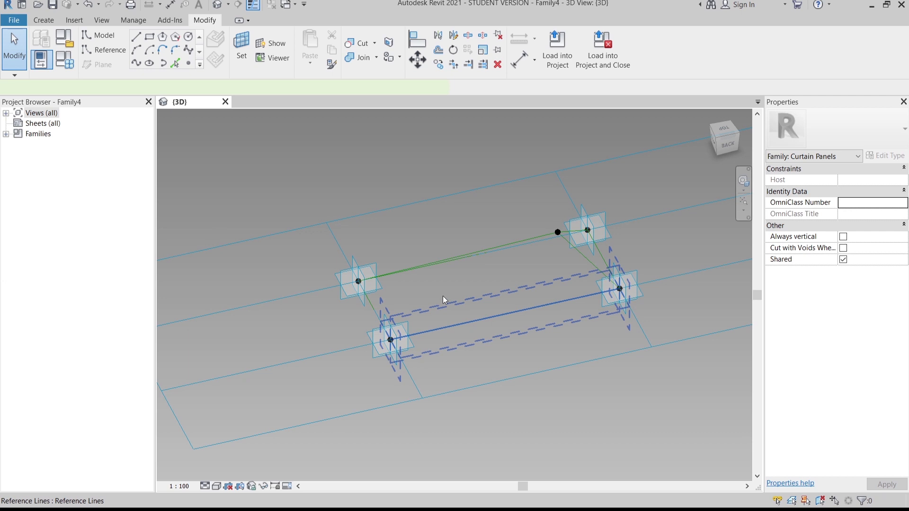
pyautogui.keyDown('ctrl'); pyautogui.click(433, 261); pyautogui.keyUp('ctrl')
pyautogui.keyDown('ctrl'); pyautogui.click(587, 258); pyautogui.keyUp('ctrl')
pyautogui.keyDown('shift'); pyautogui.moveTo(634, 352); pyautogui.dragTo(510, 335, button='middle'); pyautogui.keyUp('shift')
pyautogui.click(558, 66)
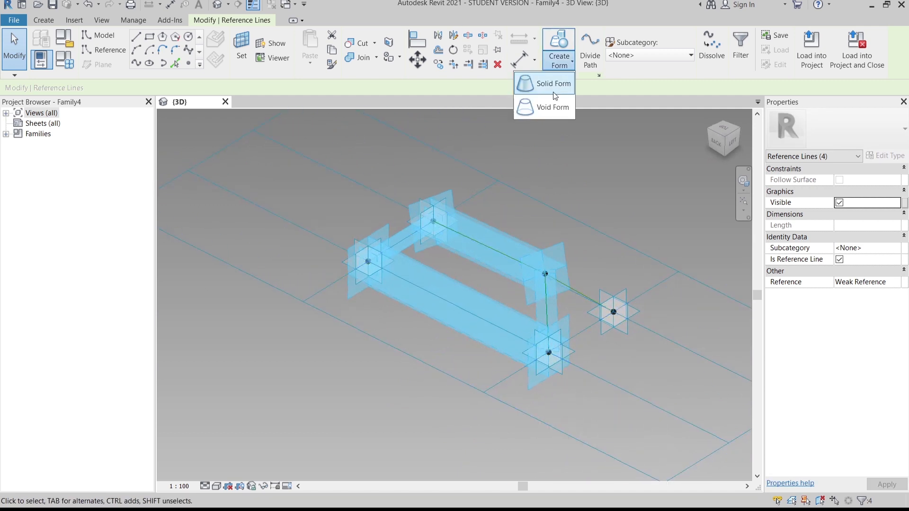
pyautogui.click(553, 92)
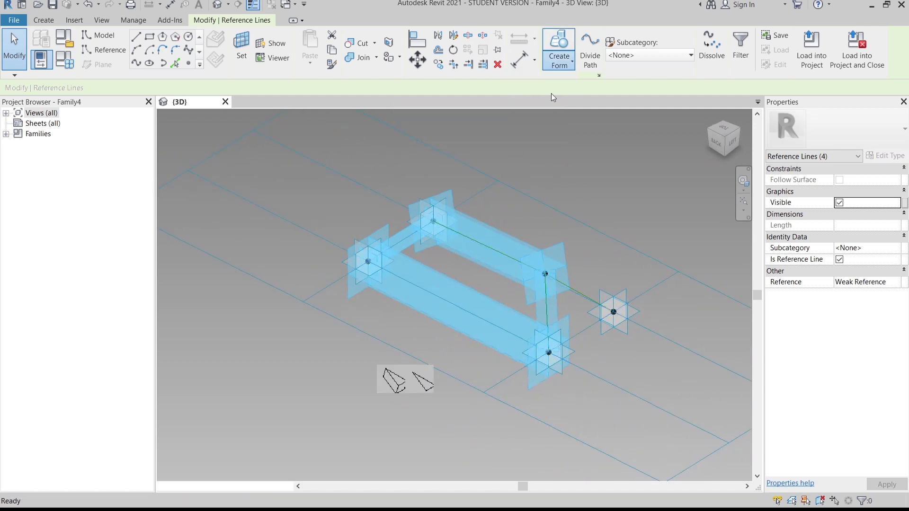
pyautogui.click(424, 385)
# Associate the four-sided form's Material with a new family type parameter named wire mesh, grouped under Materials and Finishes.
pyautogui.keyDown('shift'); pyautogui.moveTo(572, 385); pyautogui.dragTo(519, 310, button='middle'); pyautogui.keyUp('shift')
pyautogui.keyDown('shift'); pyautogui.moveTo(450, 294); pyautogui.dragTo(519, 305, button='middle'); pyautogui.keyUp('shift')
pyautogui.keyDown('shift'); pyautogui.moveTo(431, 382); pyautogui.dragTo(479, 349, button='middle'); pyautogui.keyUp('shift')
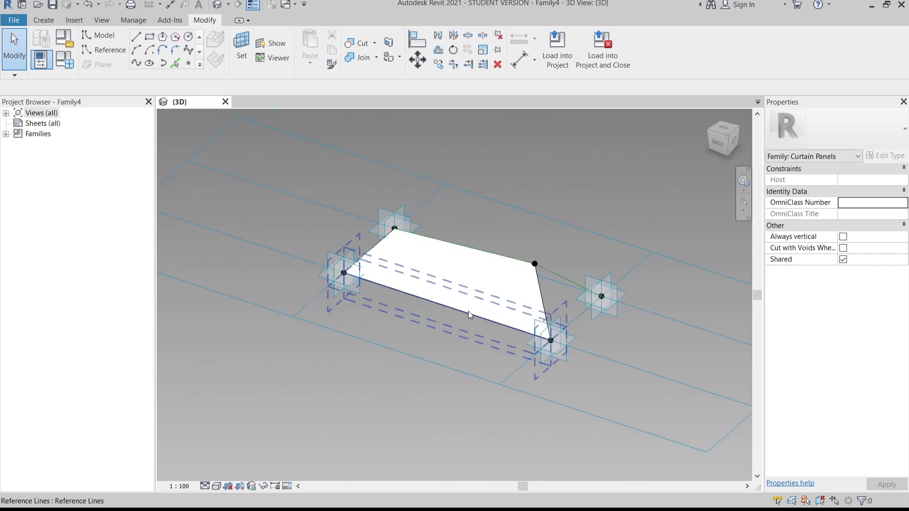
pyautogui.press('Tab')
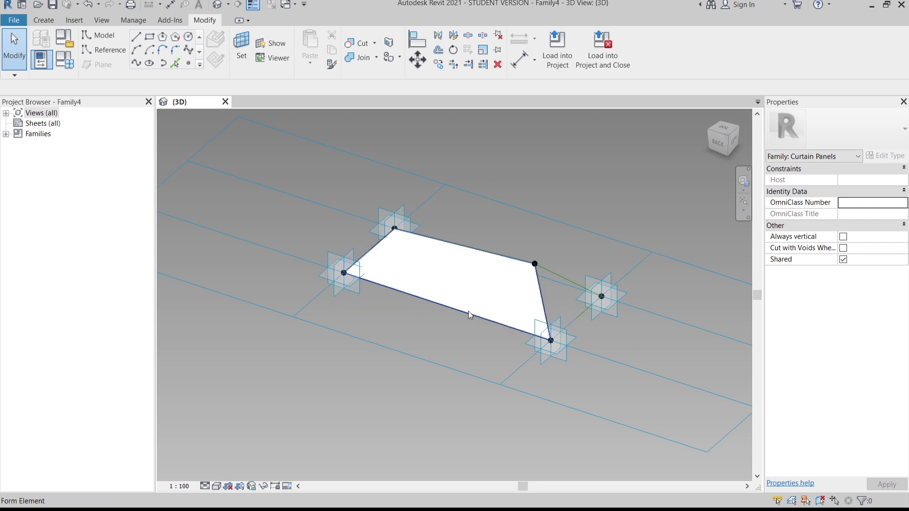
pyautogui.click(483, 335)
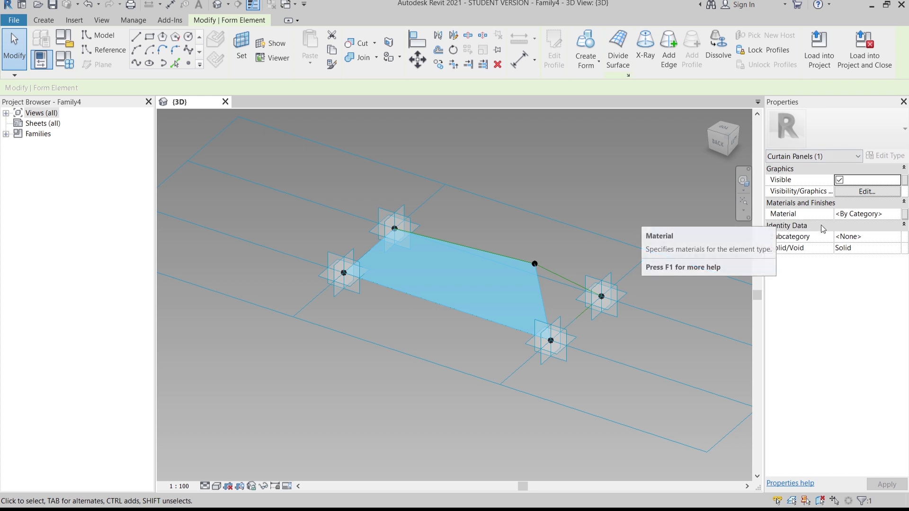
pyautogui.click(905, 216)
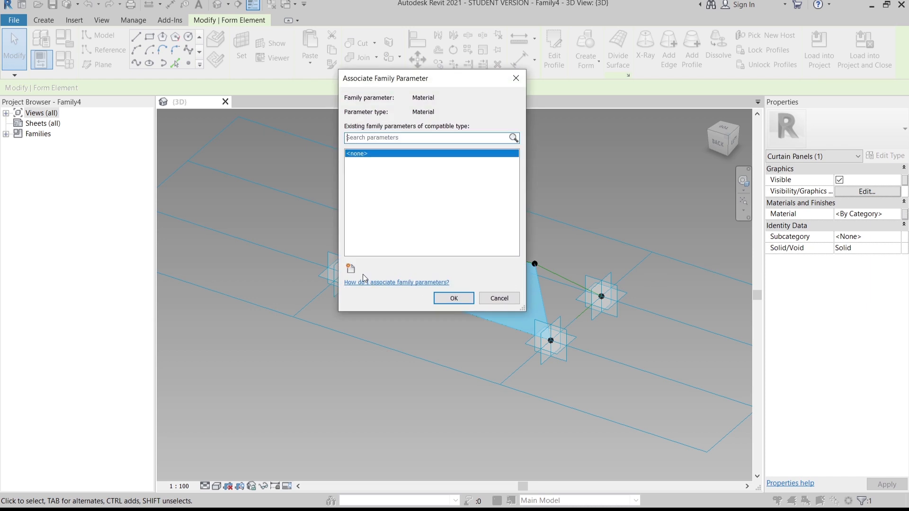
pyautogui.click(350, 268)
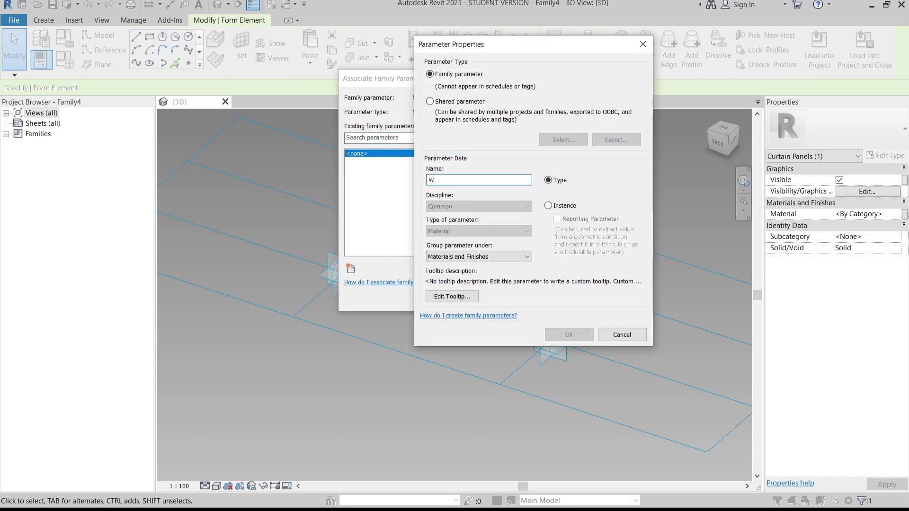
pyautogui.write('wire')
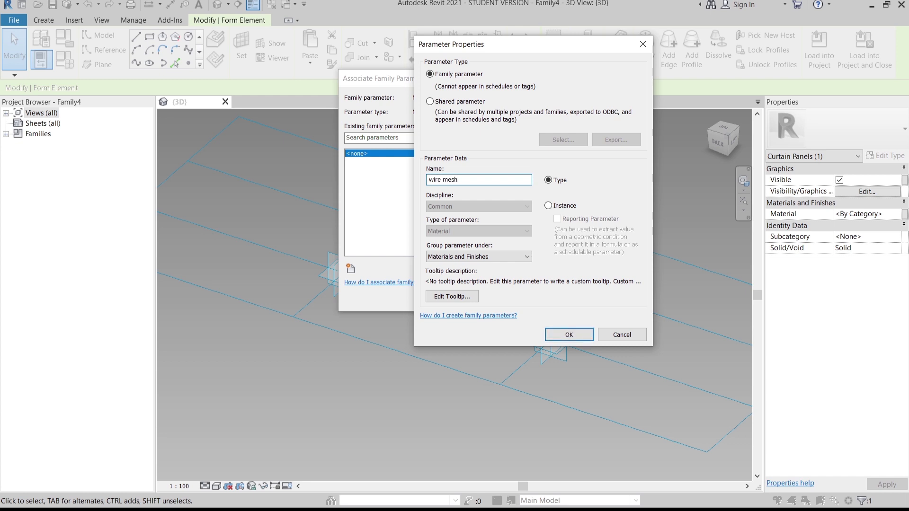
pyautogui.write(' mesh')
pyautogui.press('Return')
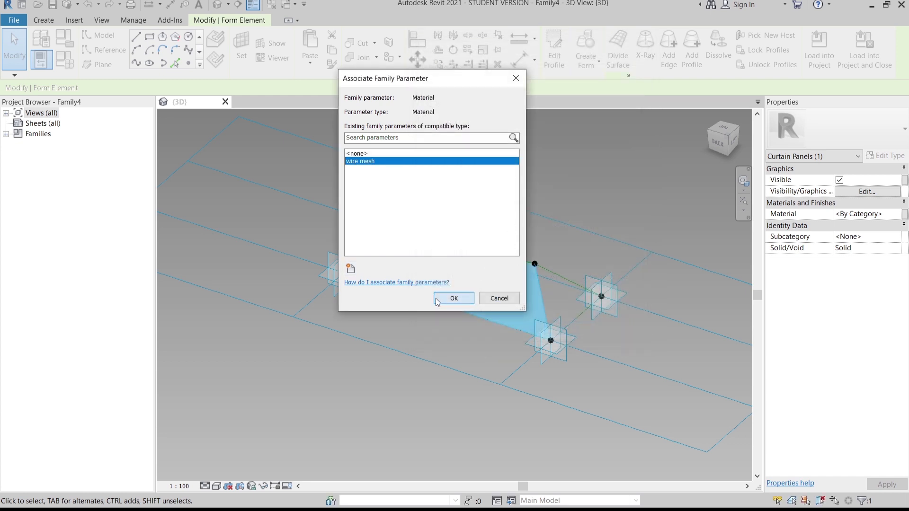
pyautogui.click(436, 299)
# Create a flat triangular solid form from the three reference lines between the tile's left short side and the offset point.
pyautogui.keyDown('shift'); pyautogui.moveTo(600, 371); pyautogui.dragTo(483, 379, button='middle'); pyautogui.keyUp('shift')
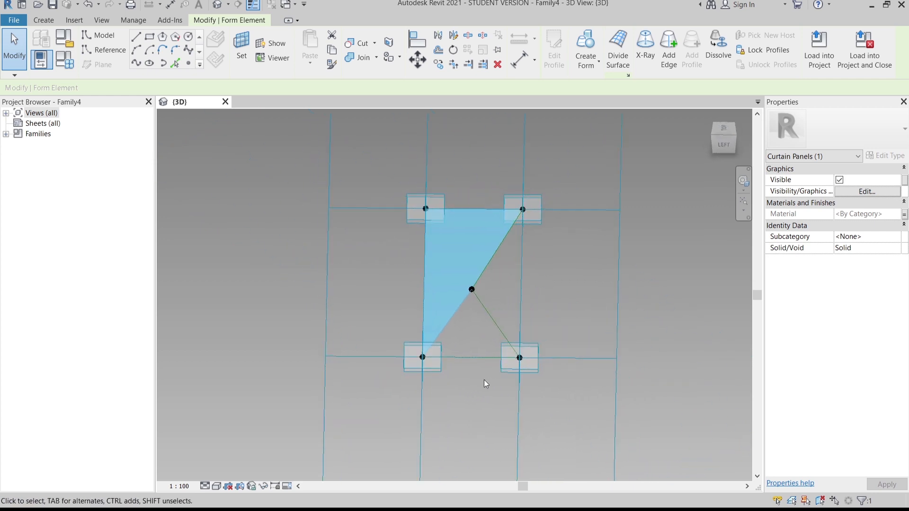
pyautogui.click(473, 344)
pyautogui.keyDown('ctrl'); pyautogui.click(454, 318); pyautogui.keyUp('ctrl')
pyautogui.keyDown('ctrl'); pyautogui.click(490, 320); pyautogui.keyUp('ctrl')
pyautogui.keyDown('shift'); pyautogui.moveTo(490, 320); pyautogui.dragTo(502, 296, button='middle'); pyautogui.keyUp('shift')
pyautogui.click(564, 71)
pyautogui.click(557, 84)
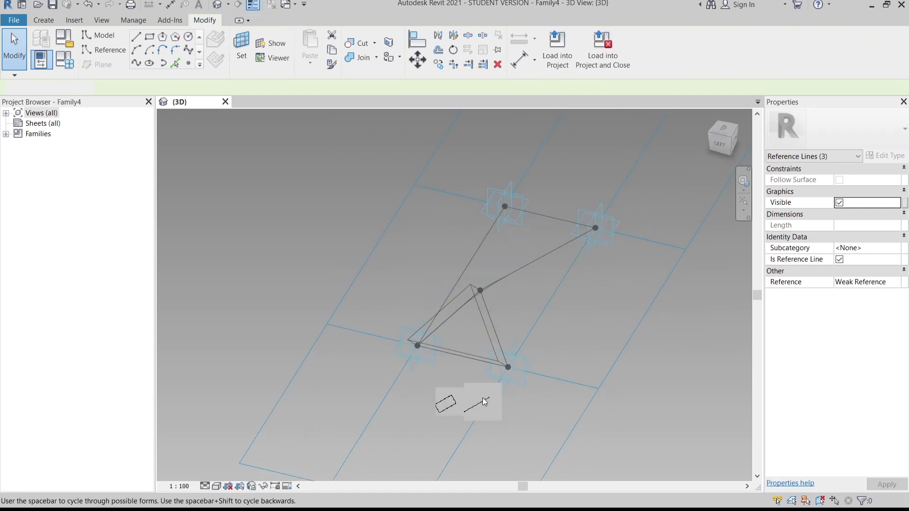
pyautogui.click(482, 407)
# Create a flat triangular solid form from the three reference lines between the tile's front long side and the offset point.
pyautogui.keyDown('shift'); pyautogui.moveTo(517, 385); pyautogui.dragTo(484, 345, button='middle'); pyautogui.keyUp('shift')
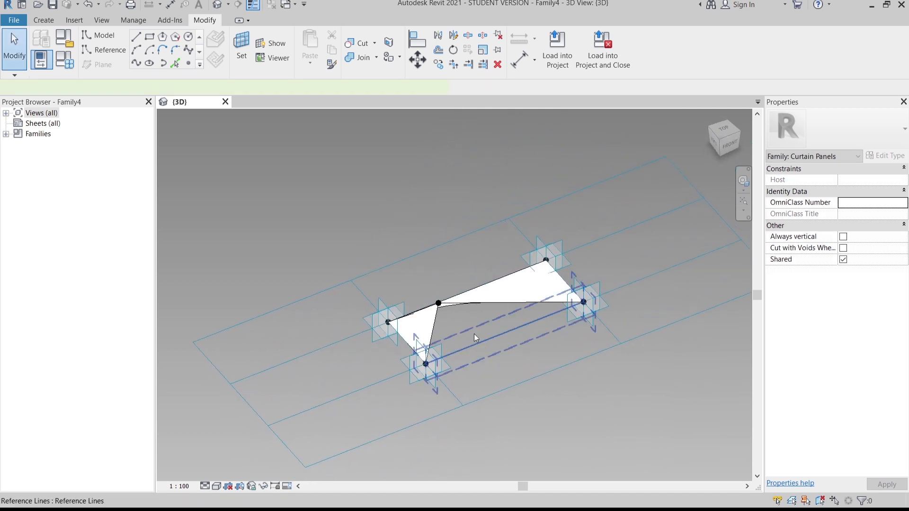
pyautogui.click(473, 303)
pyautogui.keyDown('ctrl'); pyautogui.click(431, 330); pyautogui.keyUp('ctrl')
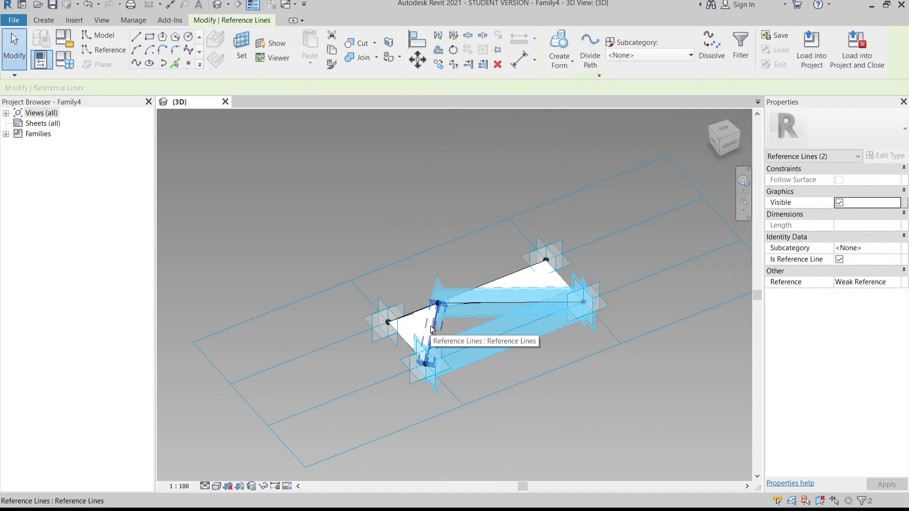
pyautogui.keyDown('ctrl'); pyautogui.click(435, 308); pyautogui.keyUp('ctrl')
pyautogui.click(559, 69)
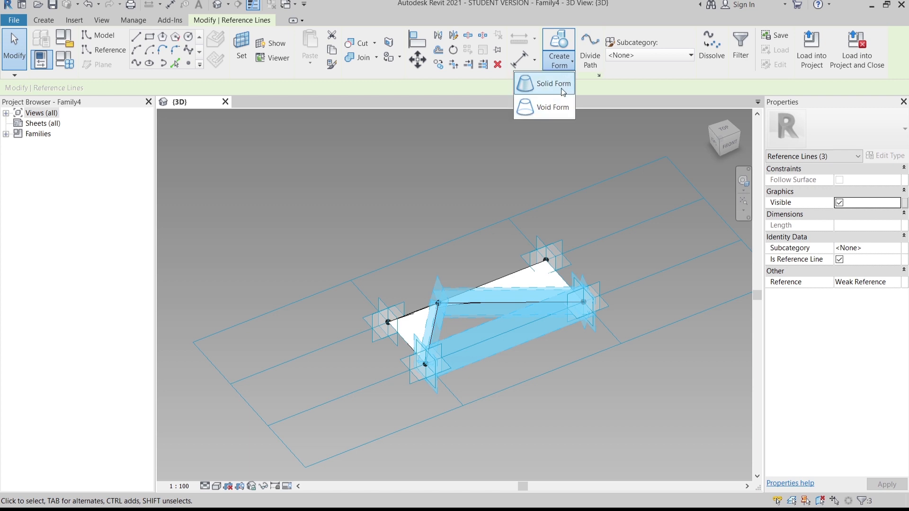
pyautogui.click(552, 83)
pyautogui.click(474, 412)
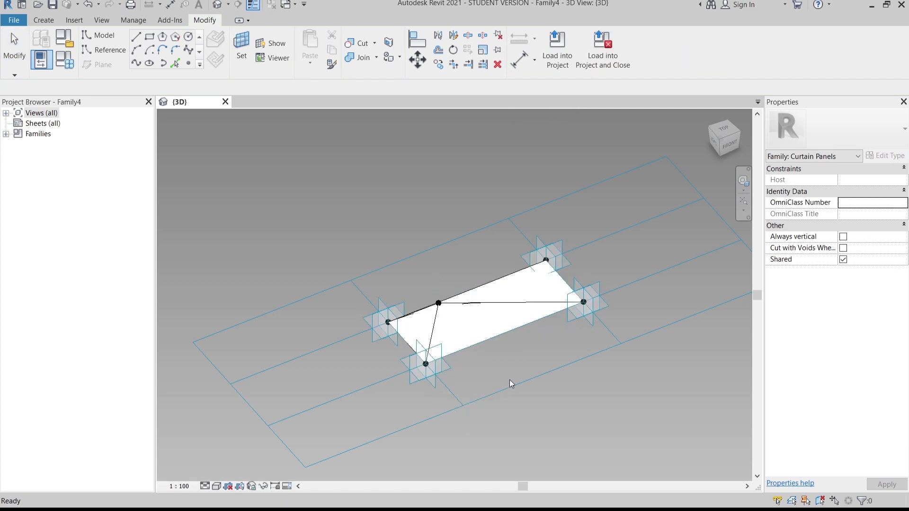
# Associate the Material of the two triangular forms with a new family type parameter named ACM, grouped under Materials and Finishes.
pyautogui.keyDown('shift'); pyautogui.moveTo(537, 360); pyautogui.dragTo(562, 368, button='middle'); pyautogui.keyUp('shift')
pyautogui.moveTo(449, 357); pyautogui.dragTo(532, 380, button='middle')
pyautogui.scroll(1, 465, 360)
pyautogui.scroll(1, 509, 359)
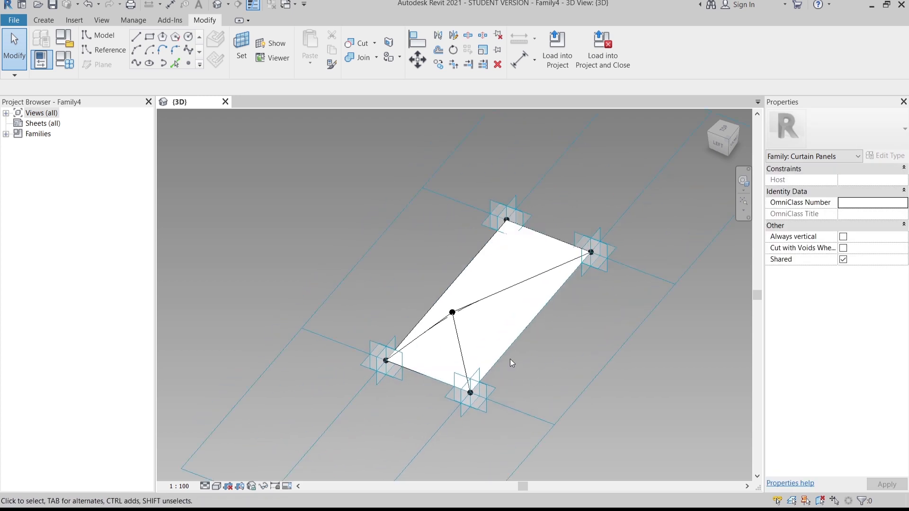
pyautogui.click(422, 384)
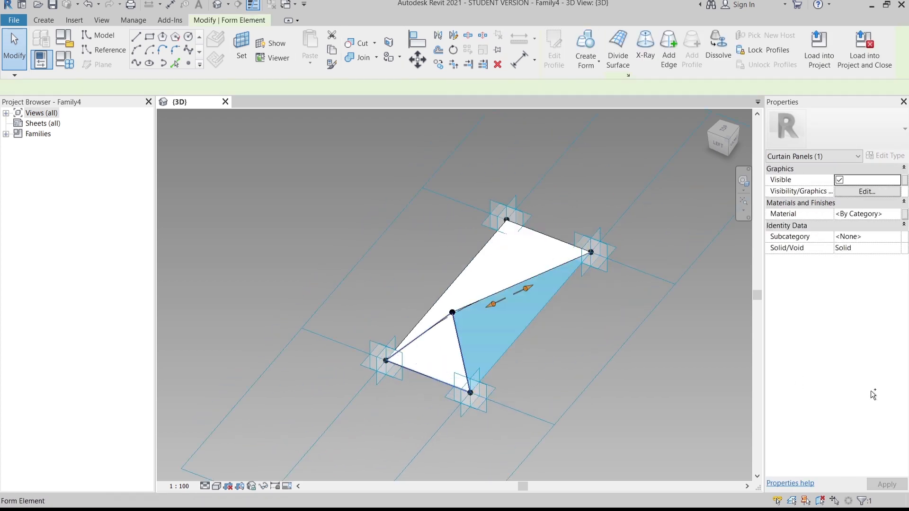
pyautogui.keyDown('ctrl'); pyautogui.click(430, 374); pyautogui.keyUp('ctrl')
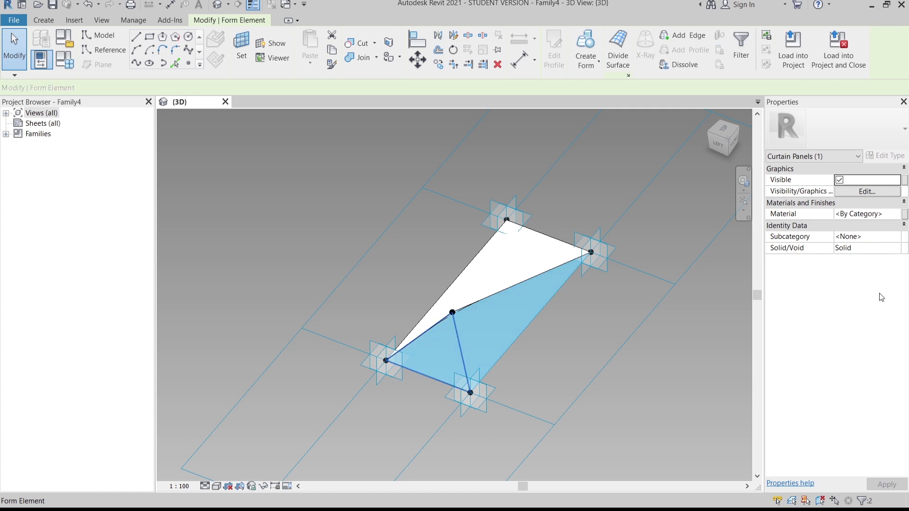
pyautogui.click(902, 215)
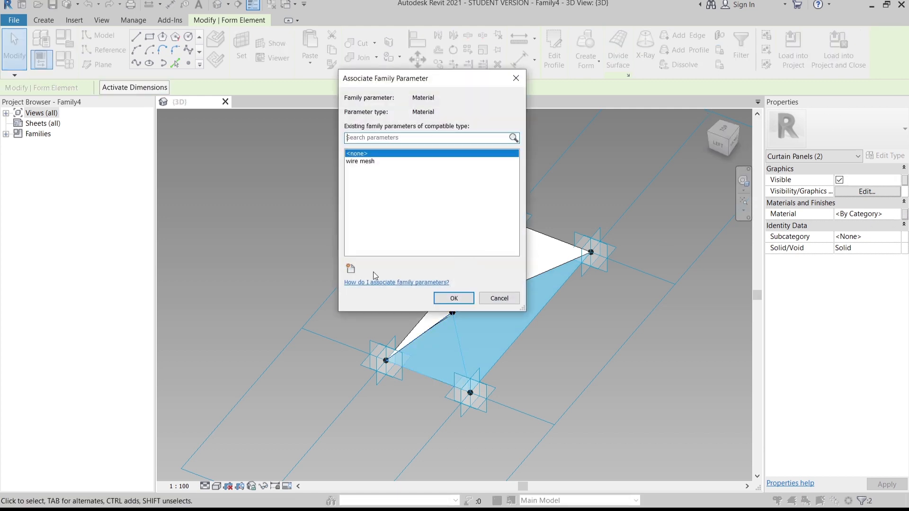
pyautogui.click(350, 268)
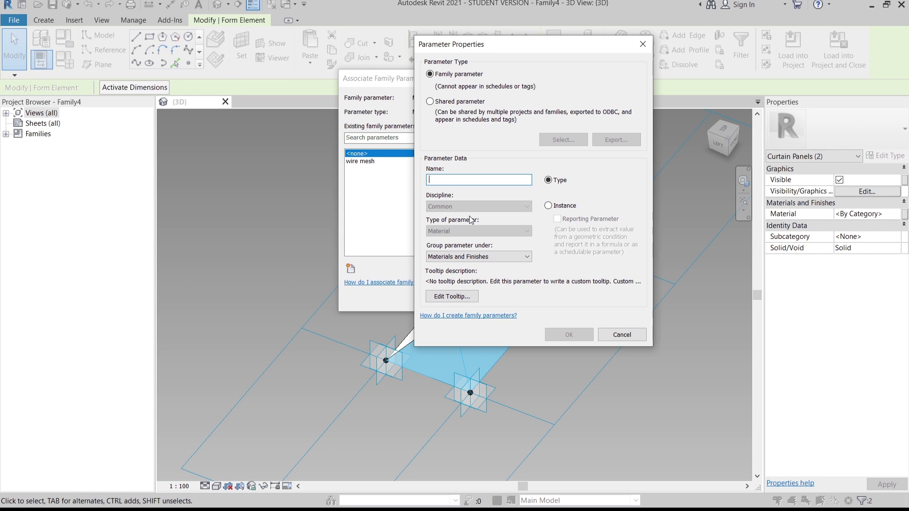
pyautogui.write('M')
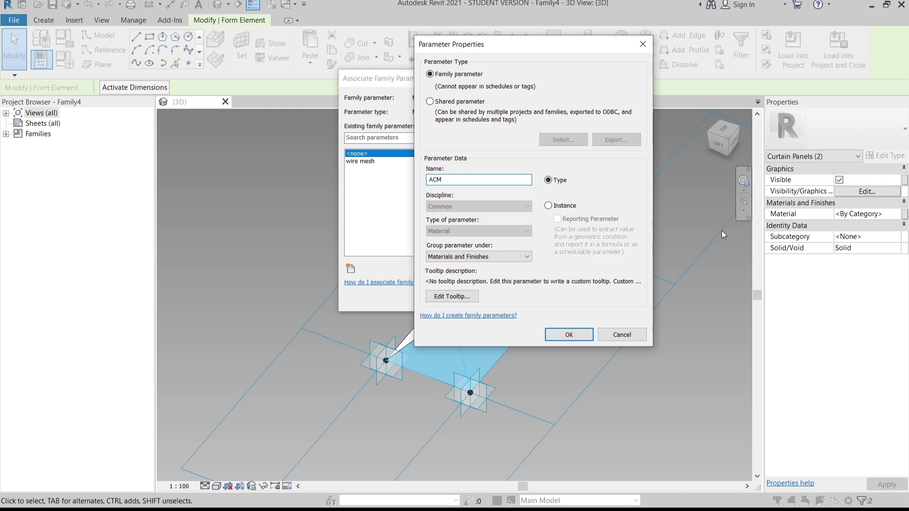
pyautogui.click(575, 338)
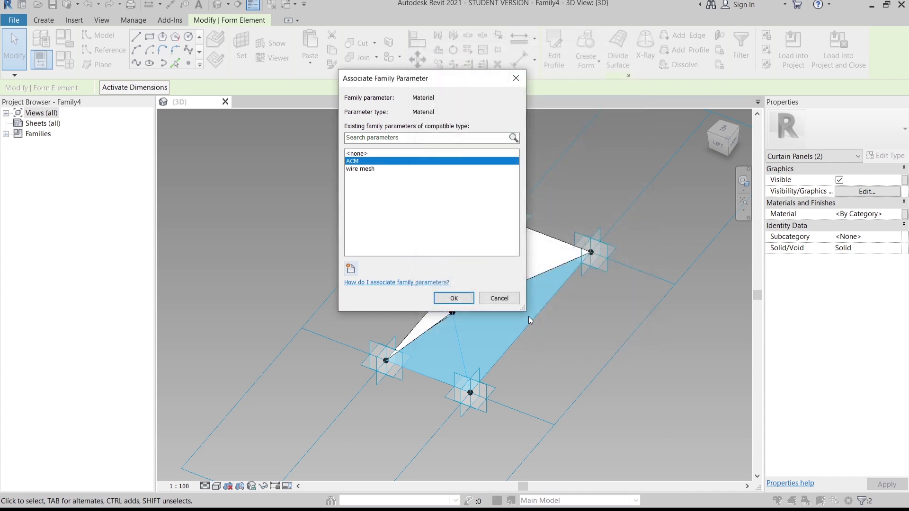
pyautogui.click(453, 298)
# Flex the panel by setting Offset Point A to 300 in the family types and applying it.
pyautogui.keyDown('shift'); pyautogui.moveTo(578, 365); pyautogui.dragTo(516, 360, button='middle'); pyautogui.keyUp('shift')
pyautogui.click(601, 409)
pyautogui.keyDown('shift'); pyautogui.moveTo(600, 409); pyautogui.dragTo(615, 353, button='middle'); pyautogui.keyUp('shift')
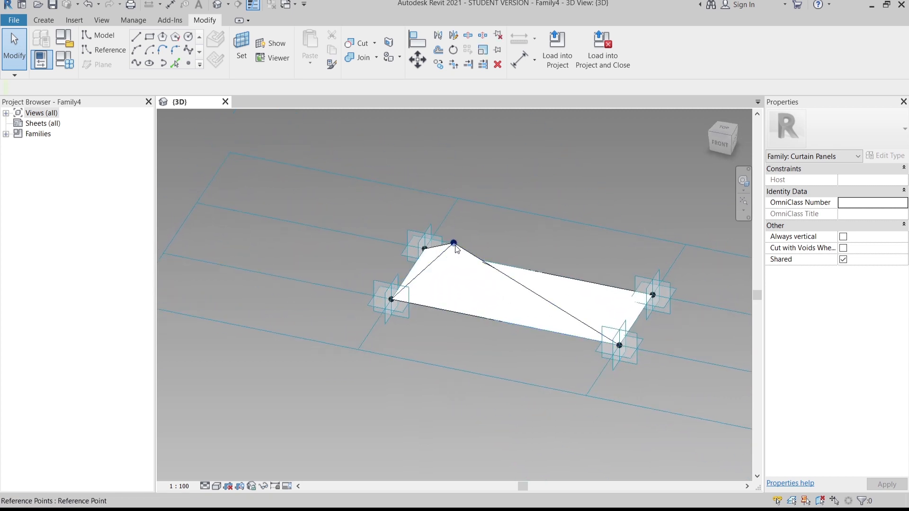
pyautogui.click(64, 59)
pyautogui.moveTo(339, 65); pyautogui.dragTo(209, 65)
pyautogui.click(207, 213)
pyautogui.write('300')
pyautogui.click(315, 350)
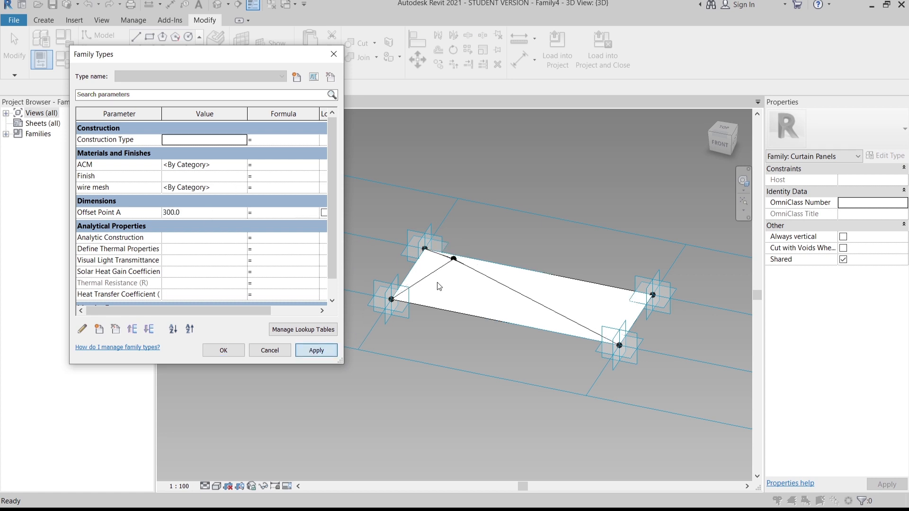
# Set the Offset Point A parameter to 100 and apply it to the panel.
pyautogui.click(201, 211)
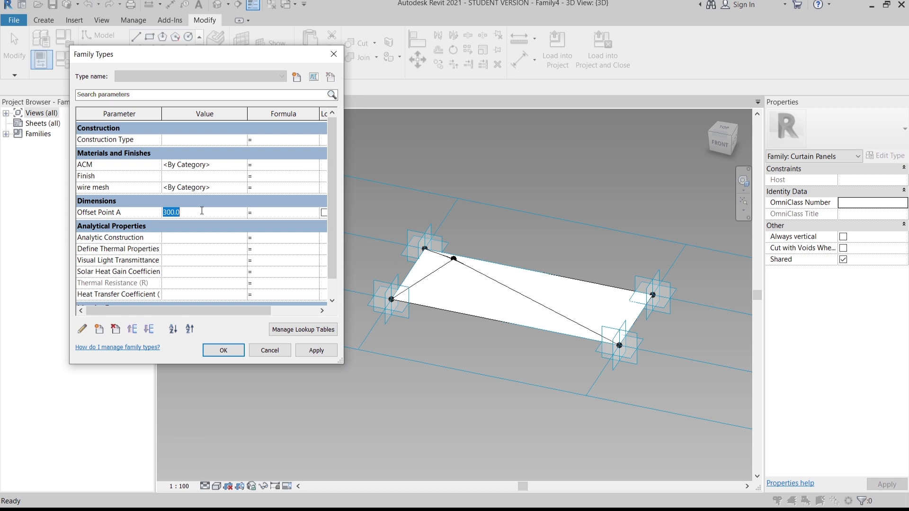
pyautogui.write('100')
pyautogui.press('Tab')
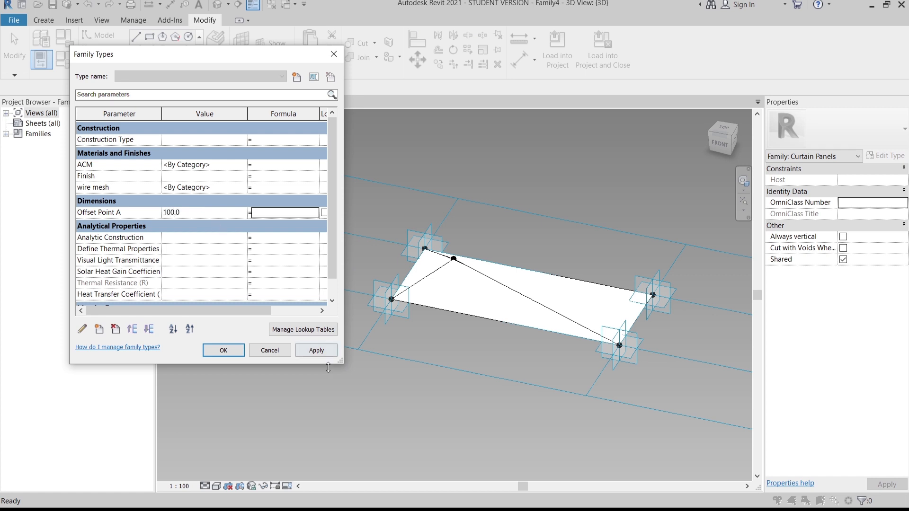
pyautogui.click(316, 350)
# Set Offset Point A to 500, apply it, and create a new family type named Type 1.
pyautogui.click(197, 212)
pyautogui.write('500')
pyautogui.press('Tab')
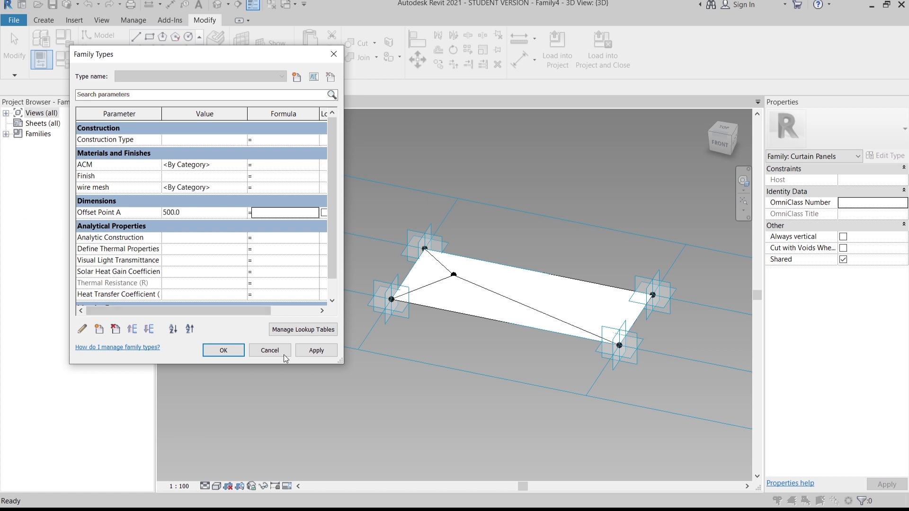
pyautogui.click(316, 350)
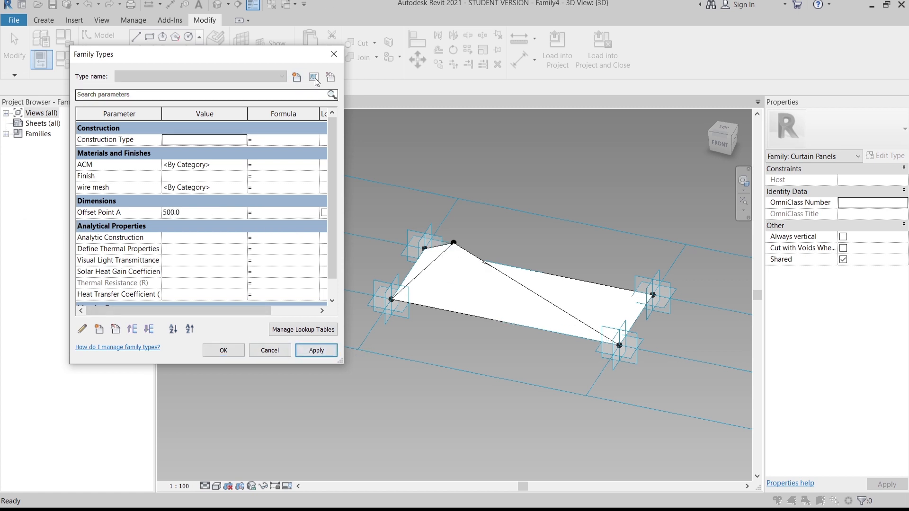
pyautogui.click(297, 77)
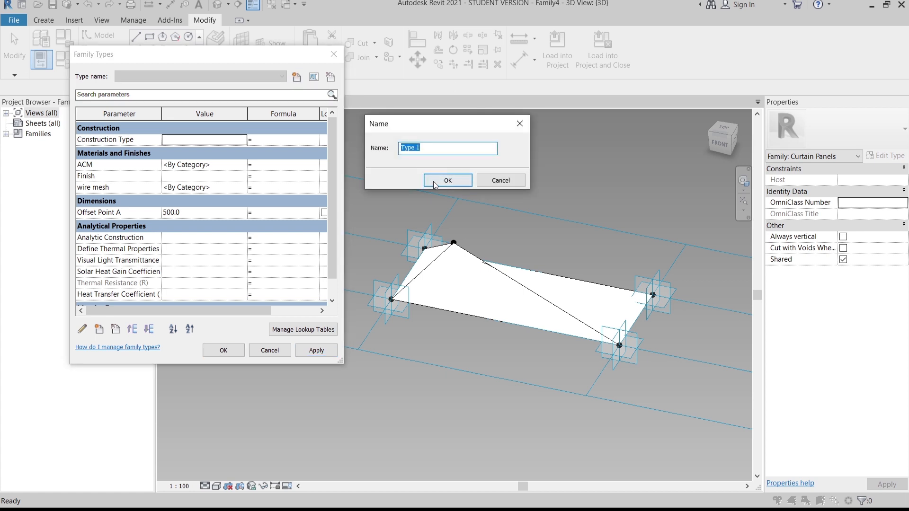
pyautogui.click(447, 180)
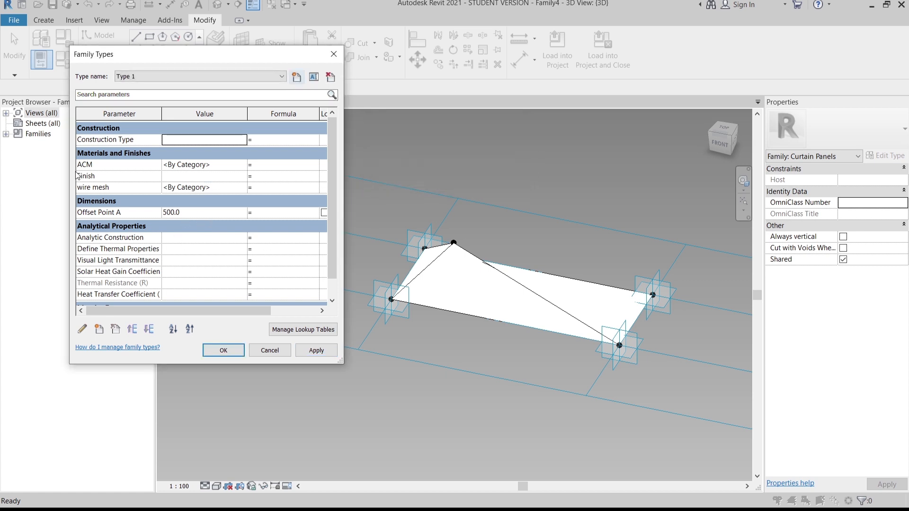
# Create a new material named ACM for the ACM parameter of Type 1.
pyautogui.click(243, 166)
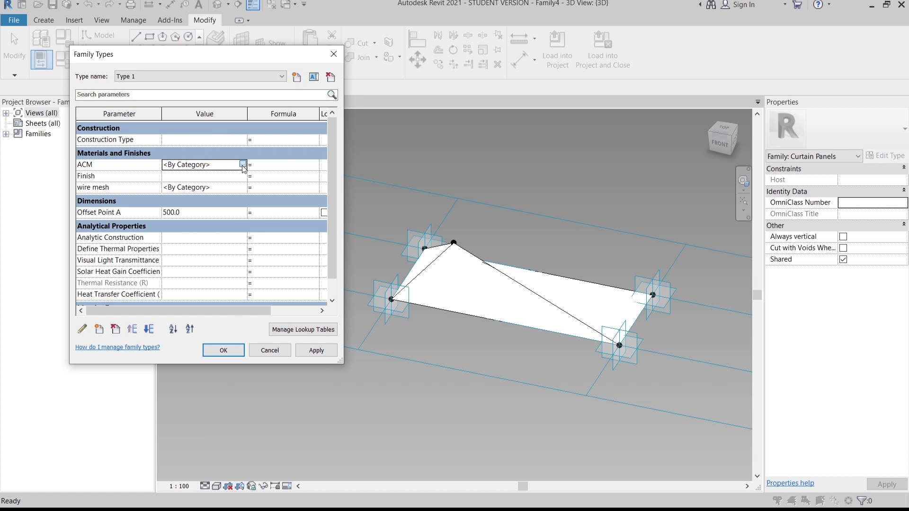
pyautogui.click(241, 165)
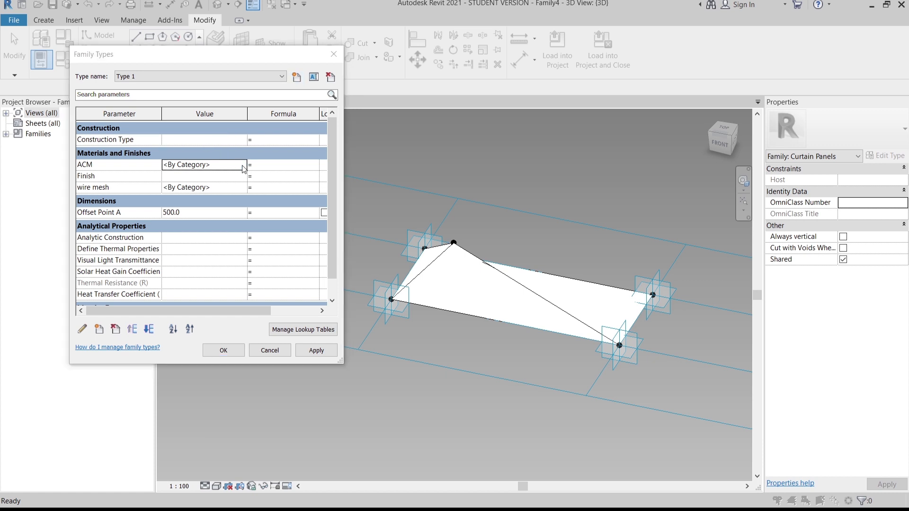
pyautogui.click(234, 399)
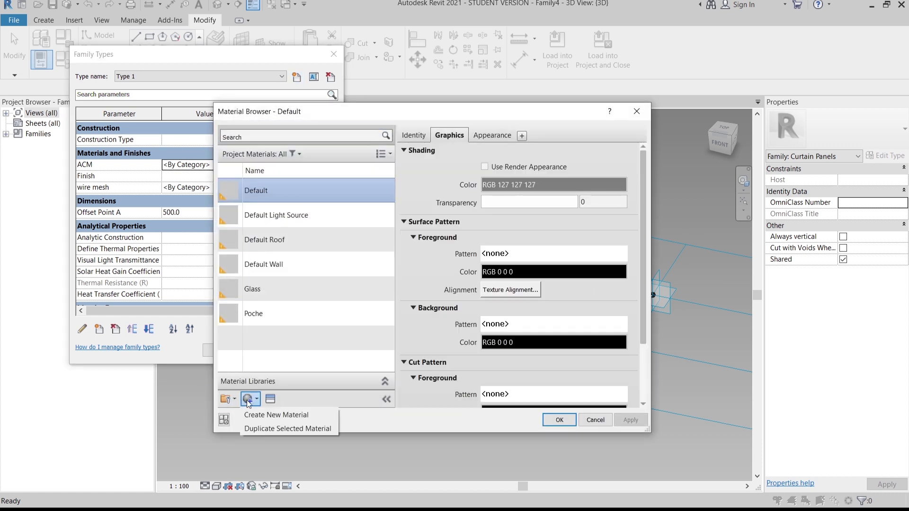
pyautogui.click(259, 412)
pyautogui.rightClick(288, 234)
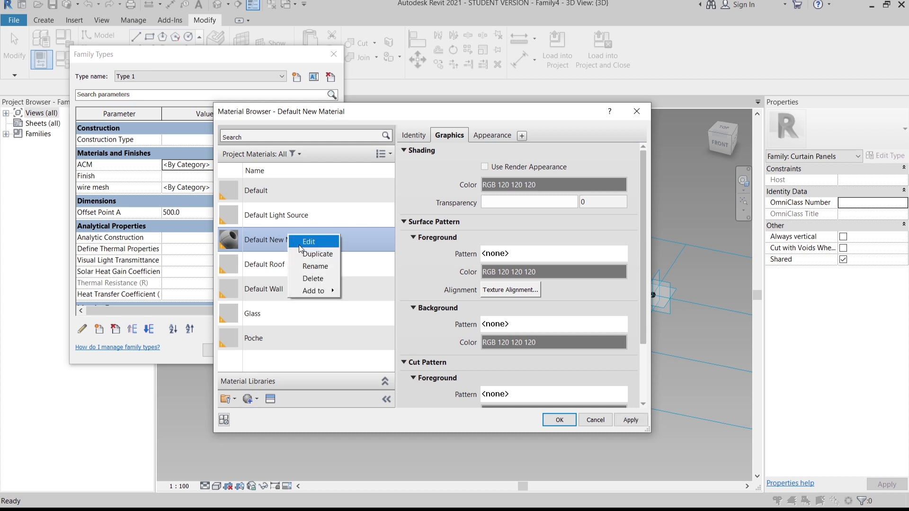
pyautogui.click(309, 266)
pyautogui.write('ACM')
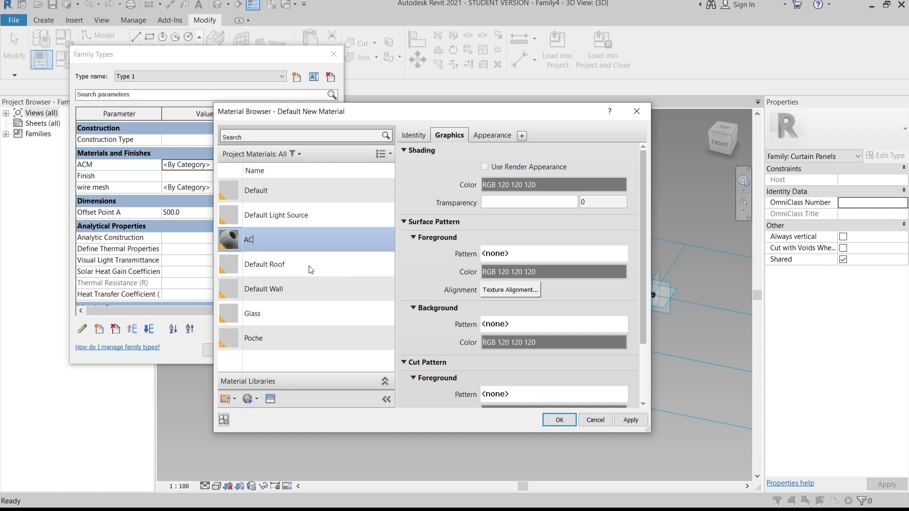
pyautogui.press('Return')
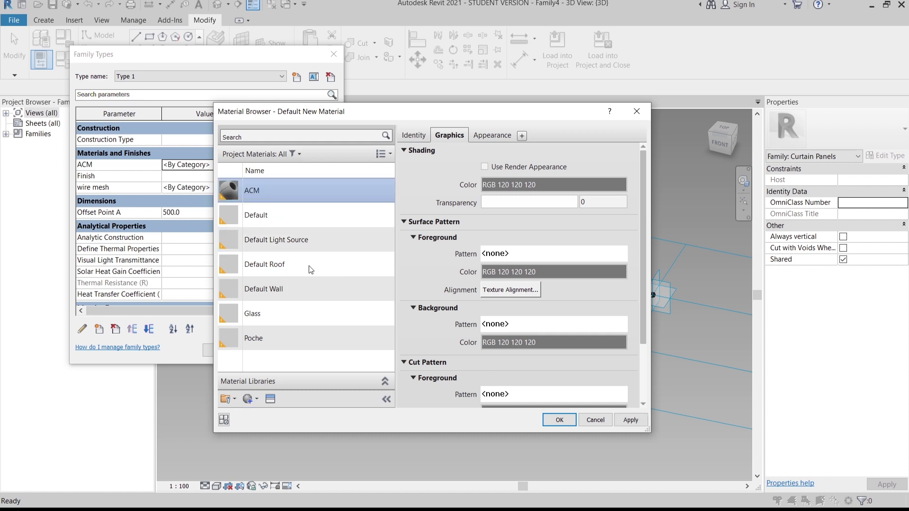
# Give the ACM material the Aluminum Frame - Anodized Dark Bronze Satin appearance from the Metal library and assign it to the ACM parameter.
pyautogui.click(271, 399)
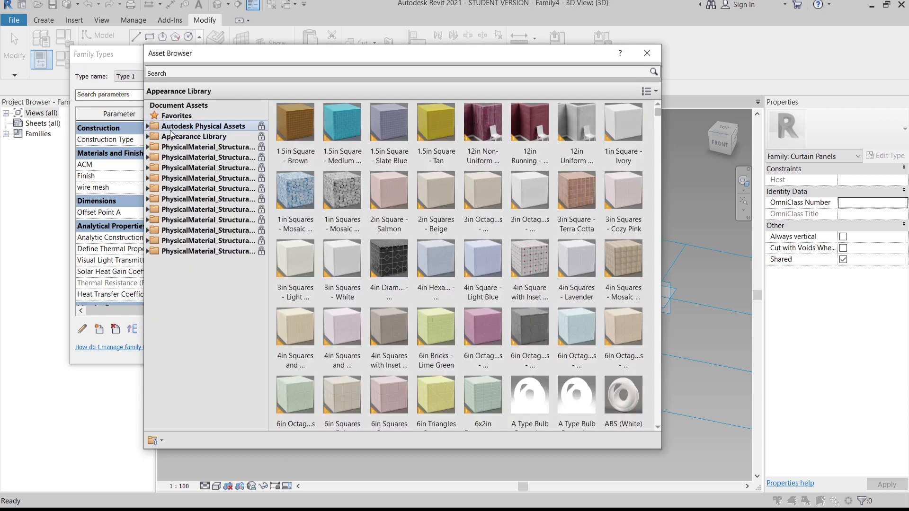
pyautogui.doubleClick(173, 137)
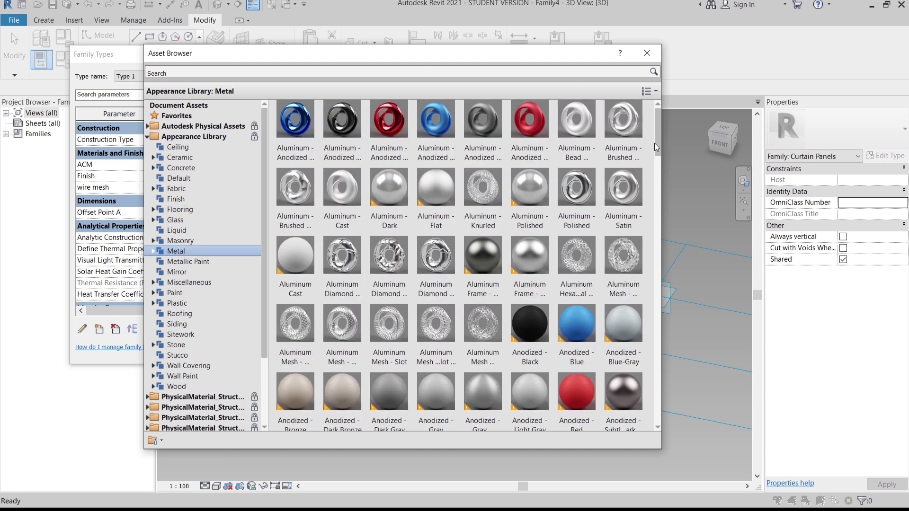
pyautogui.scroll(-5, 654, 142)
pyautogui.scroll(5, 650, 160)
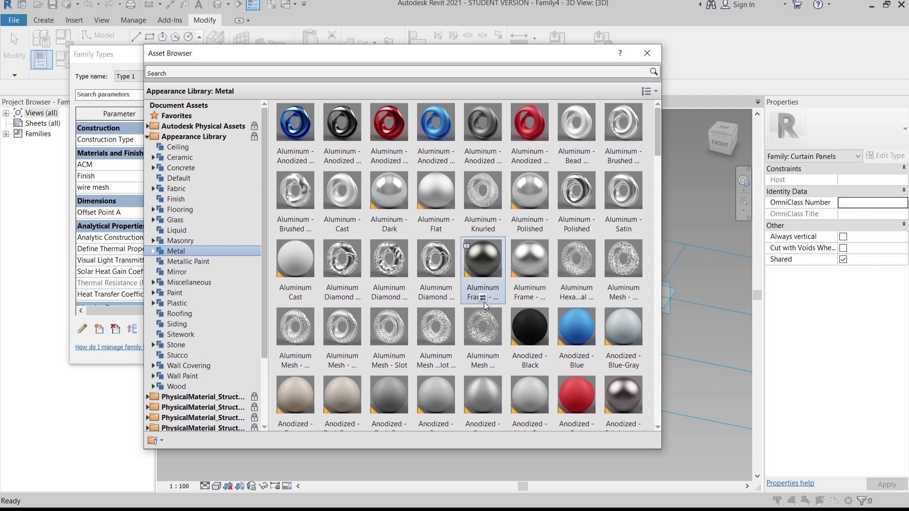
pyautogui.click(487, 298)
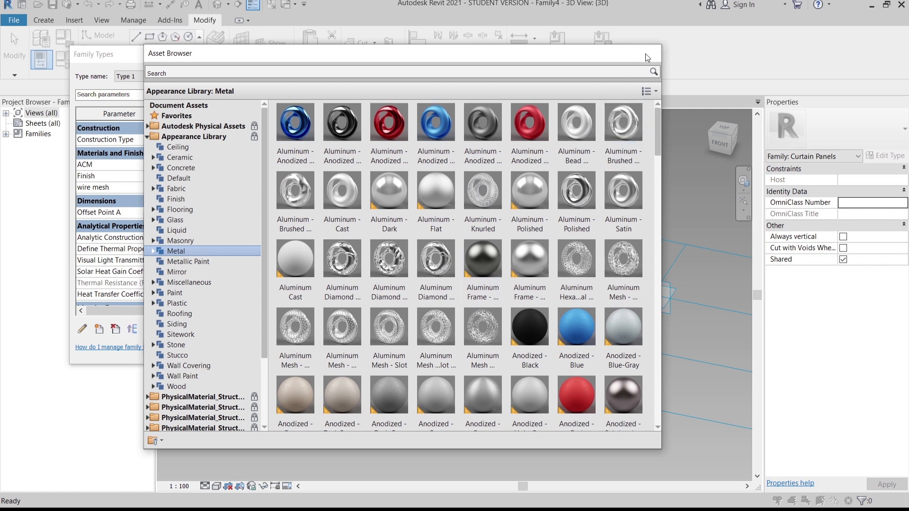
pyautogui.click(647, 53)
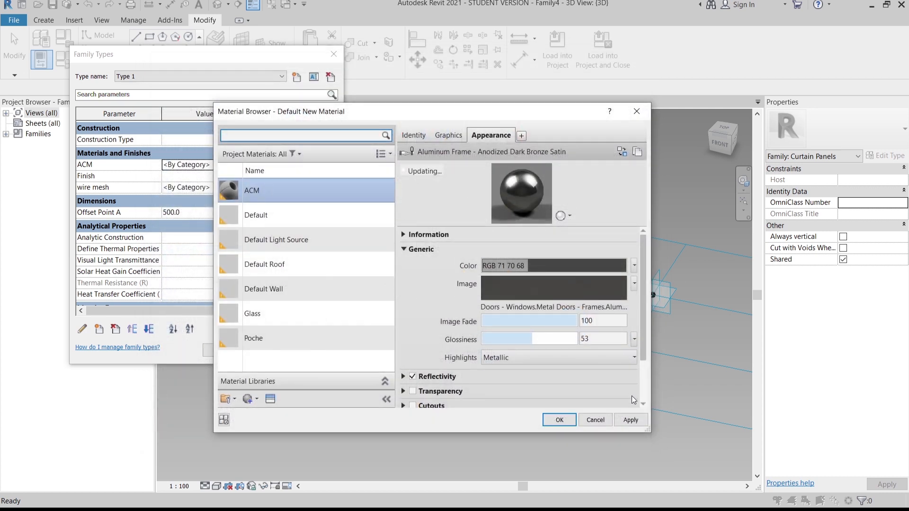
pyautogui.click(558, 420)
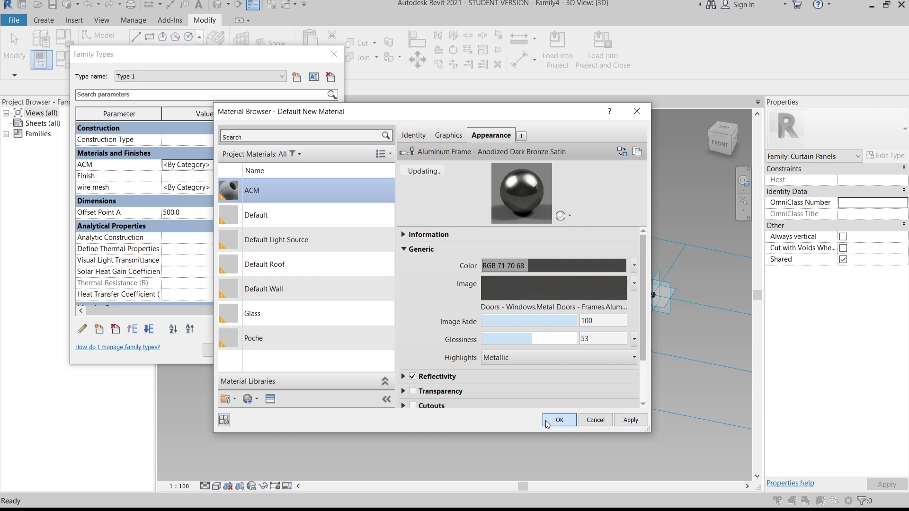
# Create a new material named Wire mesh for the wire mesh parameter.
pyautogui.click(243, 189)
pyautogui.click(242, 188)
pyautogui.click(256, 400)
pyautogui.click(269, 414)
pyautogui.rightClick(290, 260)
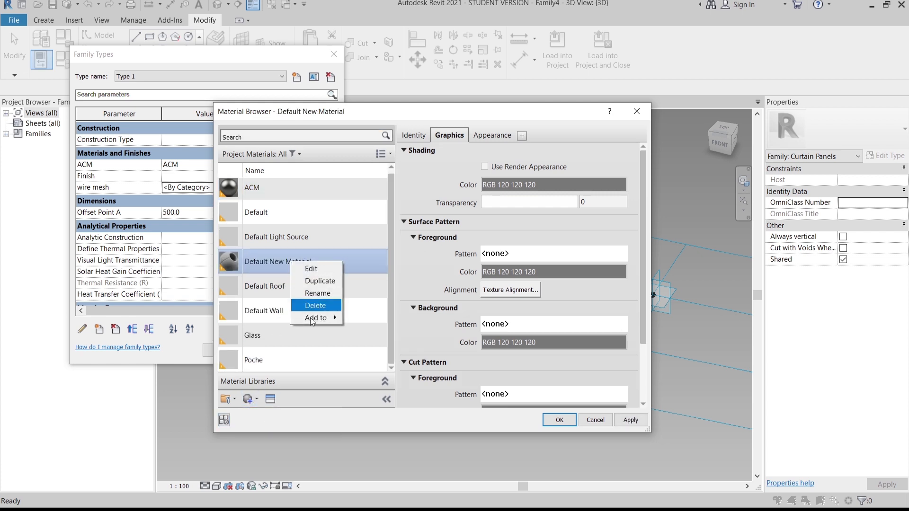
pyautogui.click(318, 293)
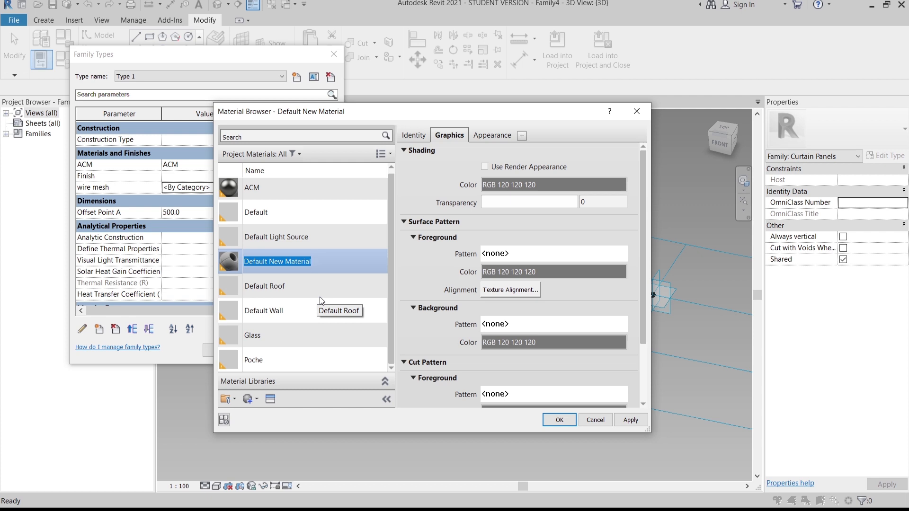
pyautogui.write('W')
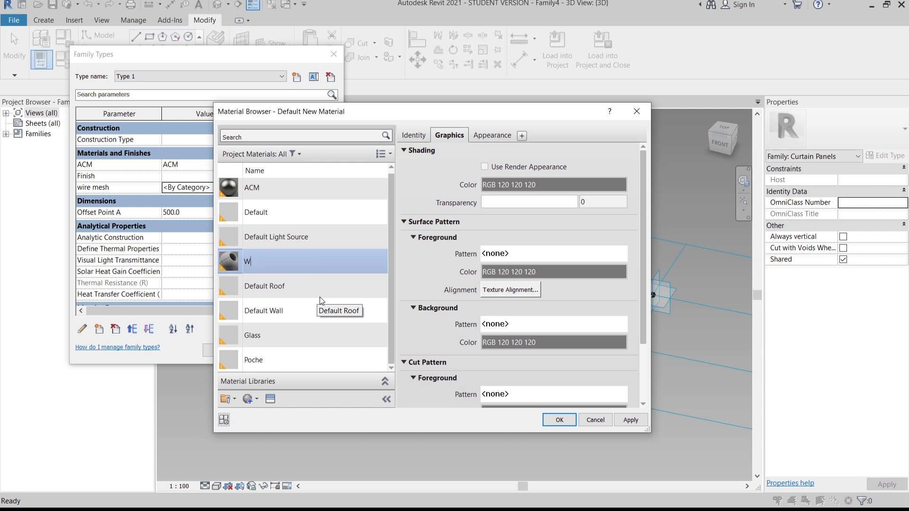
pyautogui.write('ire mesh')
pyautogui.press('Return')
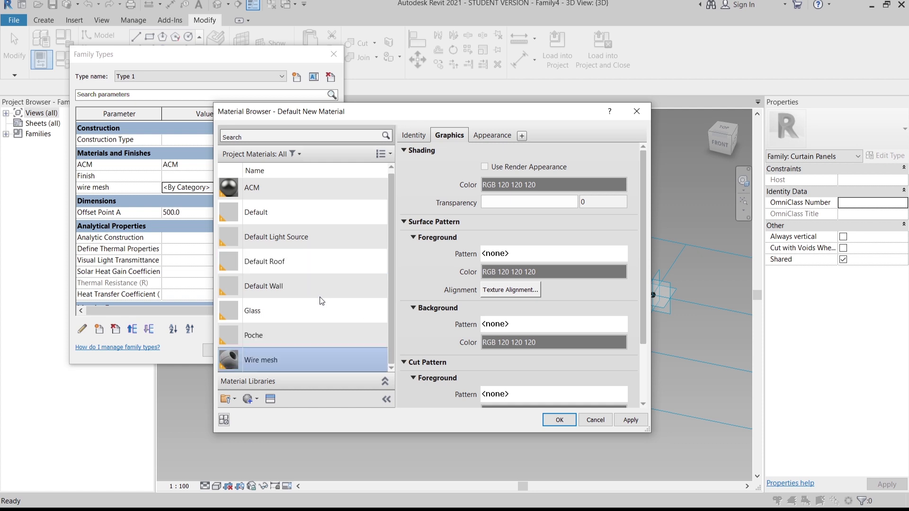
# Give the Wire mesh material the Mesh - Expanded Thick appearance from the Metal library and apply it to the wire mesh parameter.
pyautogui.click(270, 399)
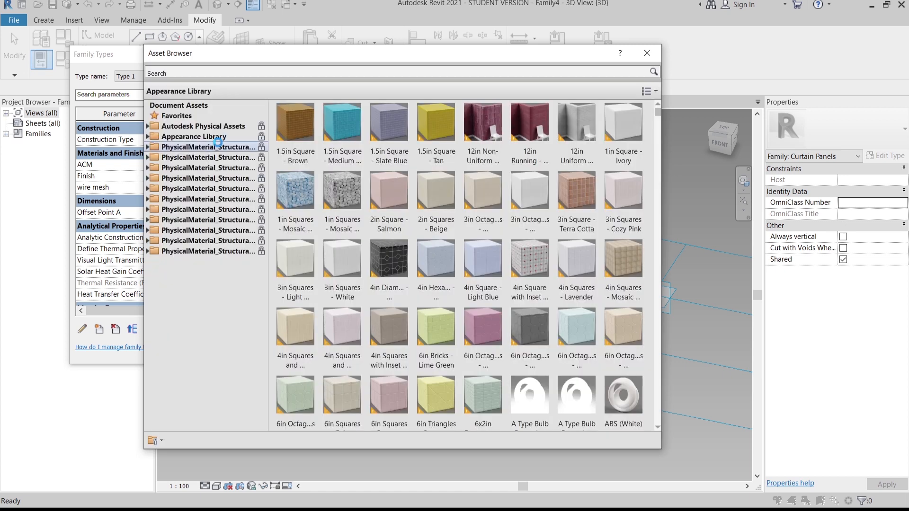
pyautogui.doubleClick(194, 137)
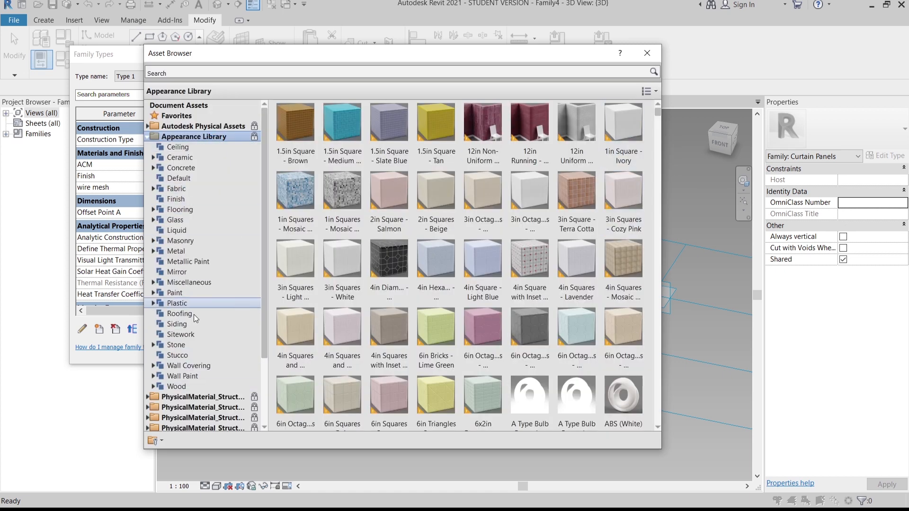
pyautogui.doubleClick(169, 251)
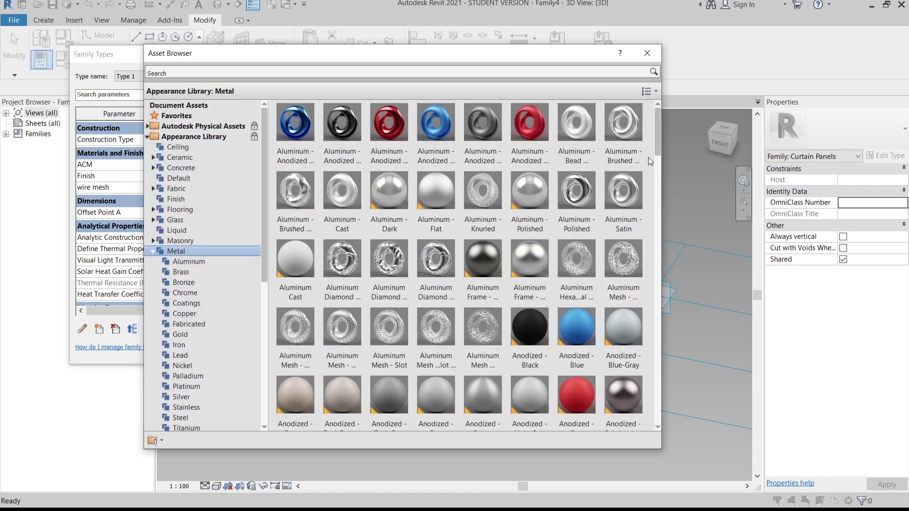
pyautogui.moveTo(657, 143); pyautogui.dragTo(664, 213)
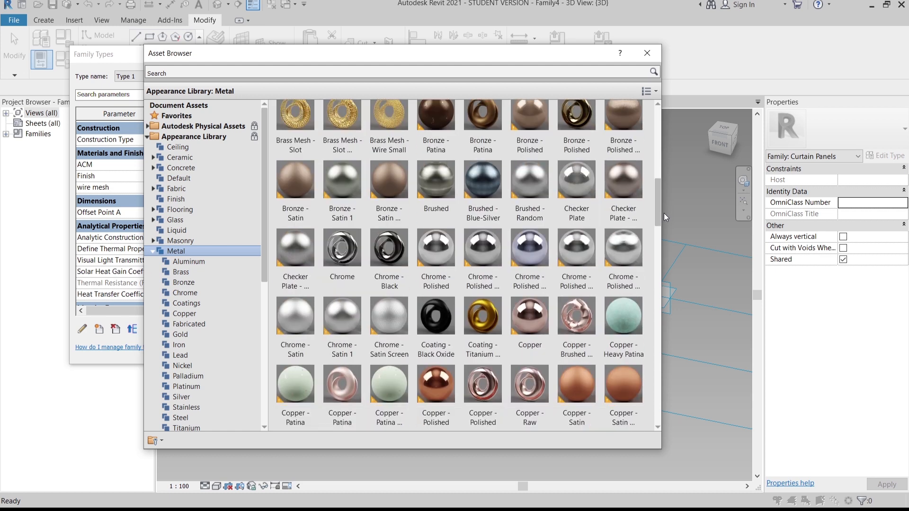
pyautogui.moveTo(663, 213); pyautogui.dragTo(669, 275)
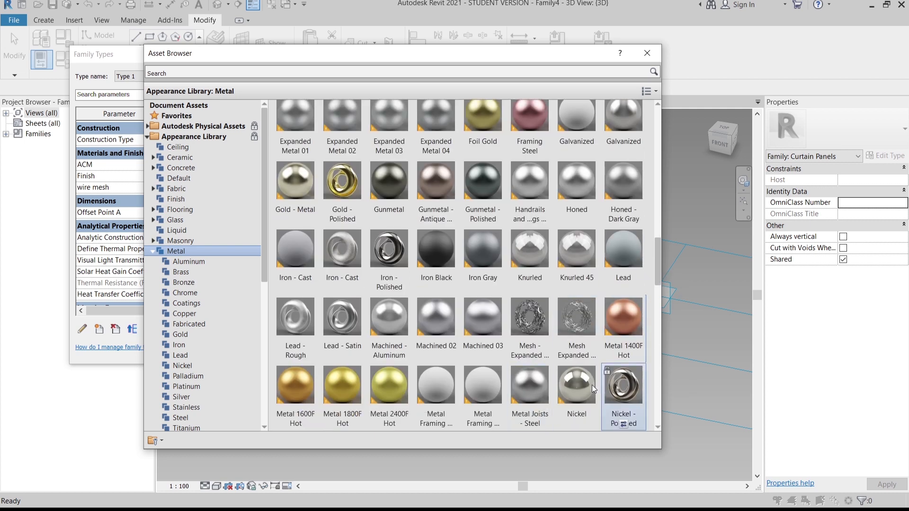
pyautogui.moveTo(623, 384)
pyautogui.moveTo(660, 256); pyautogui.dragTo(657, 267)
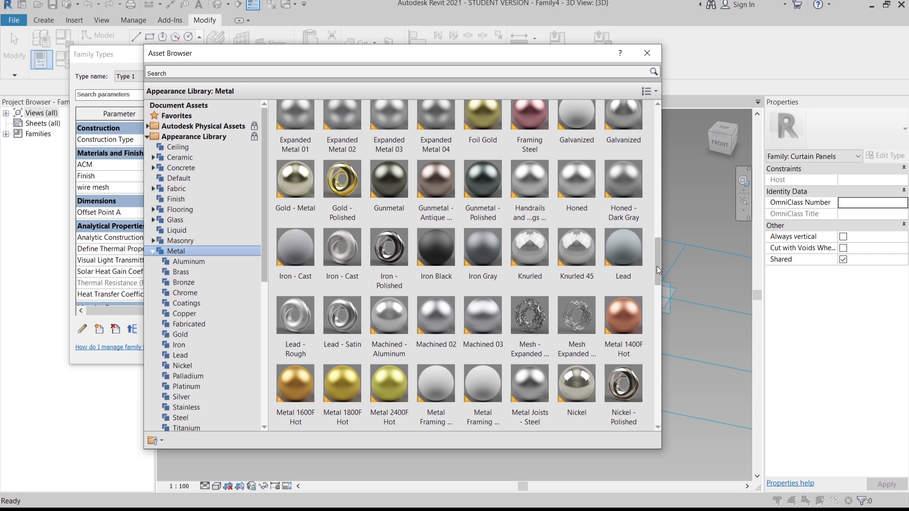
pyautogui.scroll(-1, 657, 266)
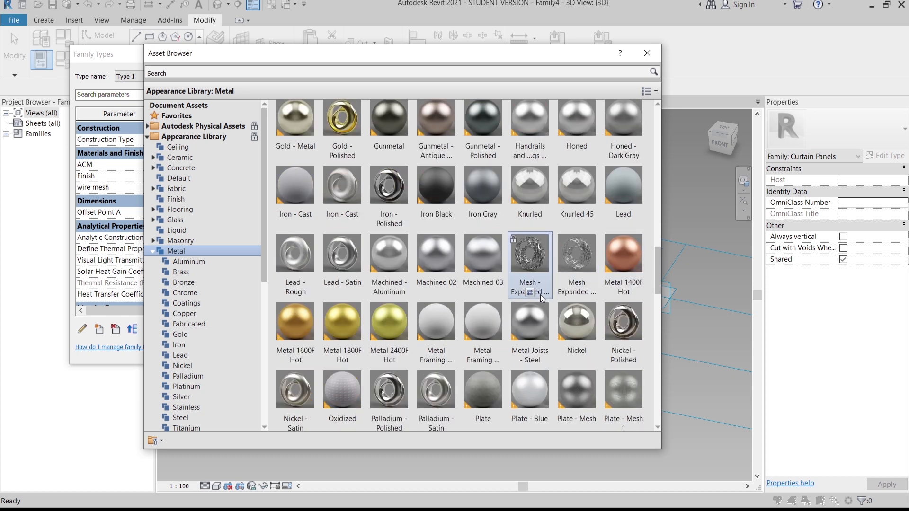
pyautogui.moveTo(538, 293)
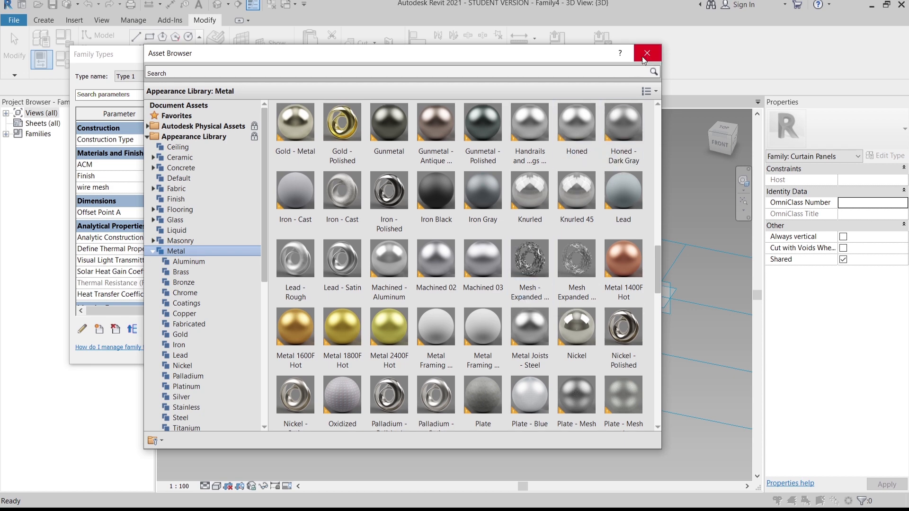
pyautogui.click(646, 53)
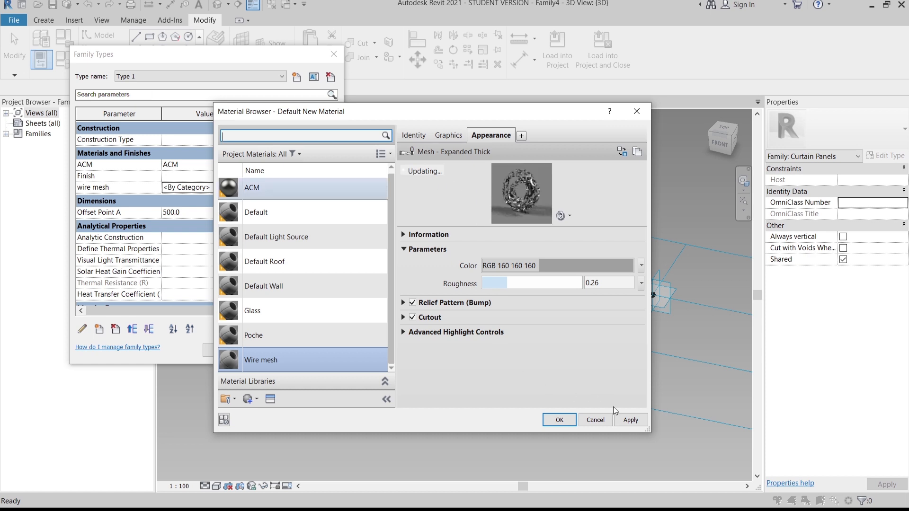
pyautogui.click(554, 420)
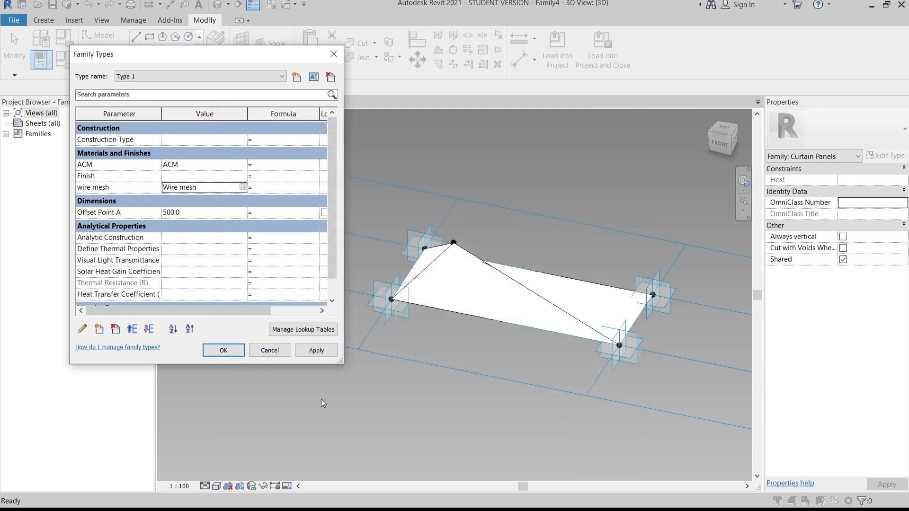
pyautogui.click(303, 354)
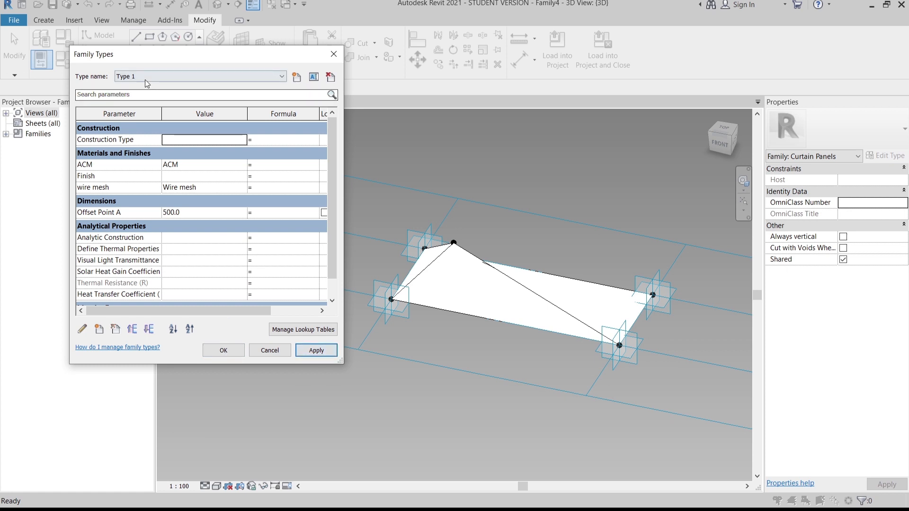
# Create a new family type named Type 2, and set Offset Point A of Type 1 to 0.
pyautogui.click(297, 78)
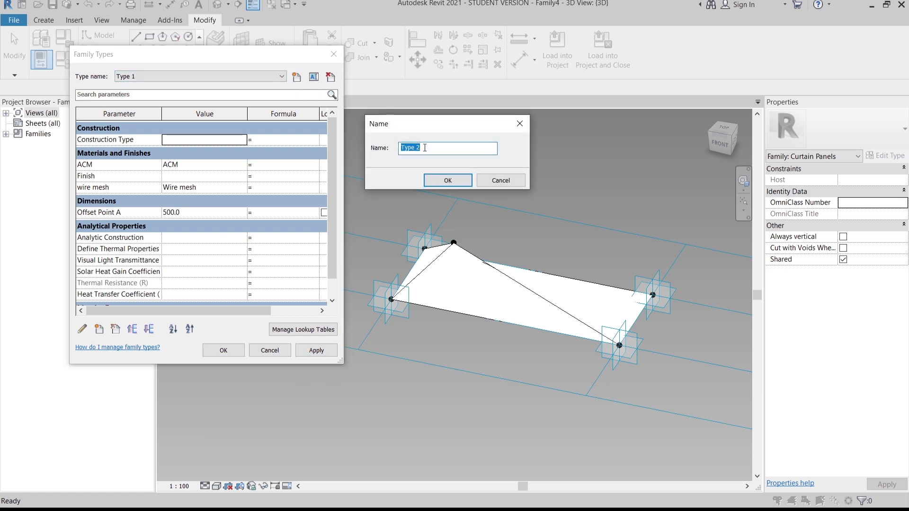
pyautogui.click(446, 180)
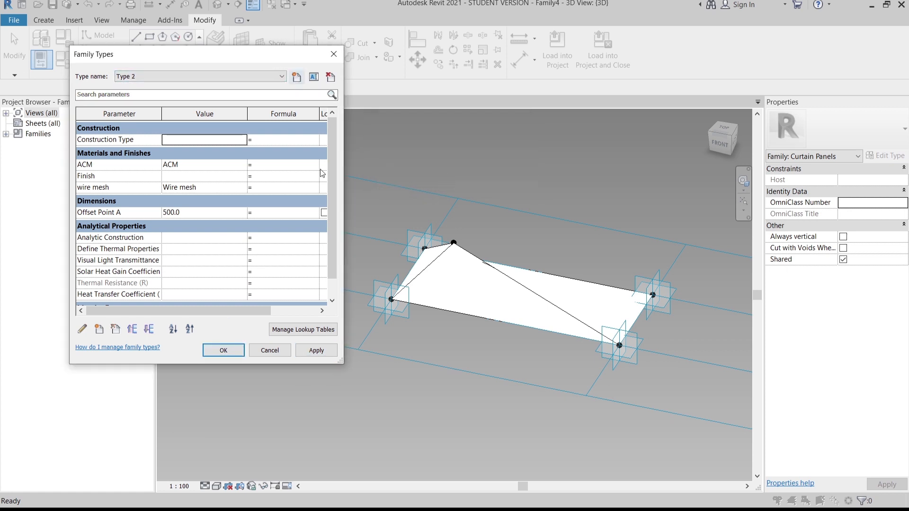
pyautogui.click(257, 78)
pyautogui.click(238, 87)
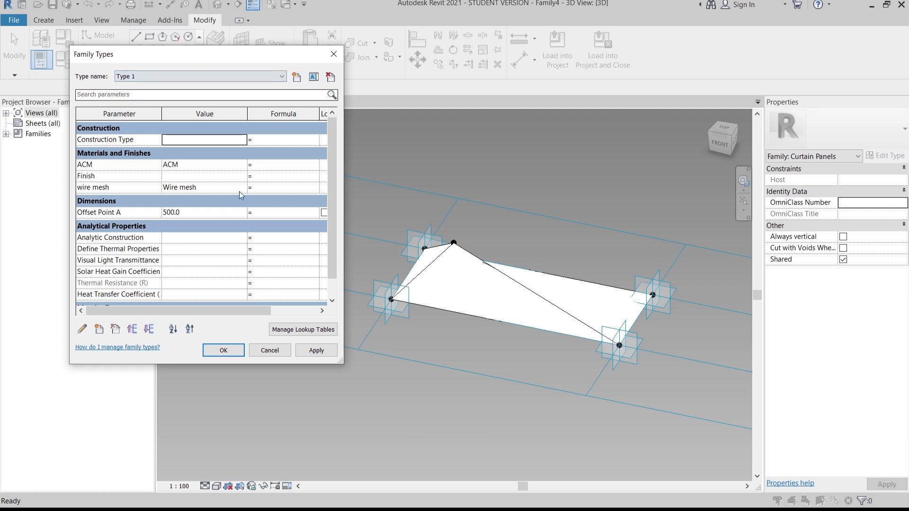
pyautogui.click(221, 211)
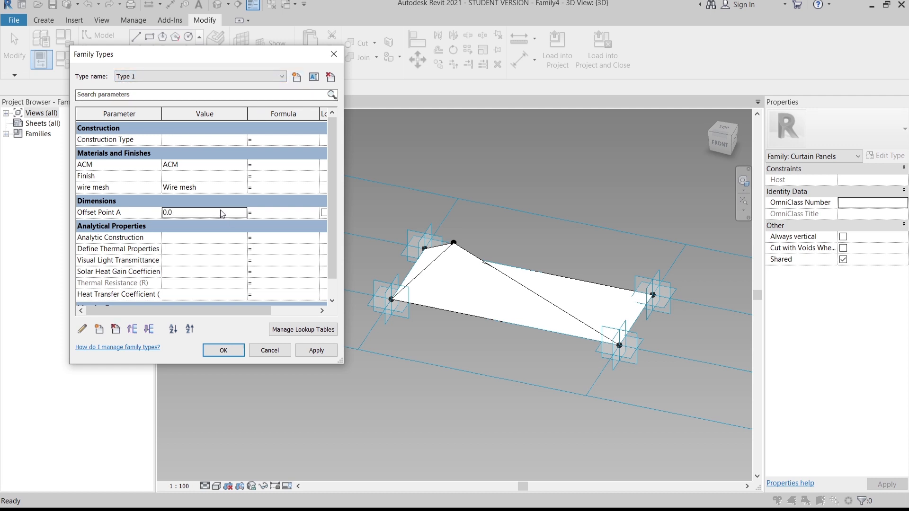
pyautogui.click(316, 351)
# Set Offset Point A of Type 2 to 0 and confirm the family types.
pyautogui.click(208, 76)
pyautogui.click(196, 95)
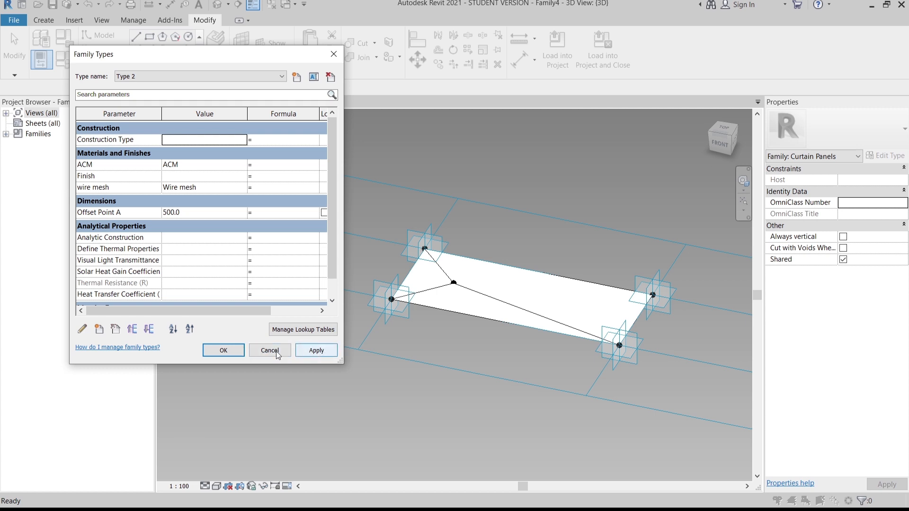
pyautogui.click(184, 217)
pyautogui.doubleClick(183, 217)
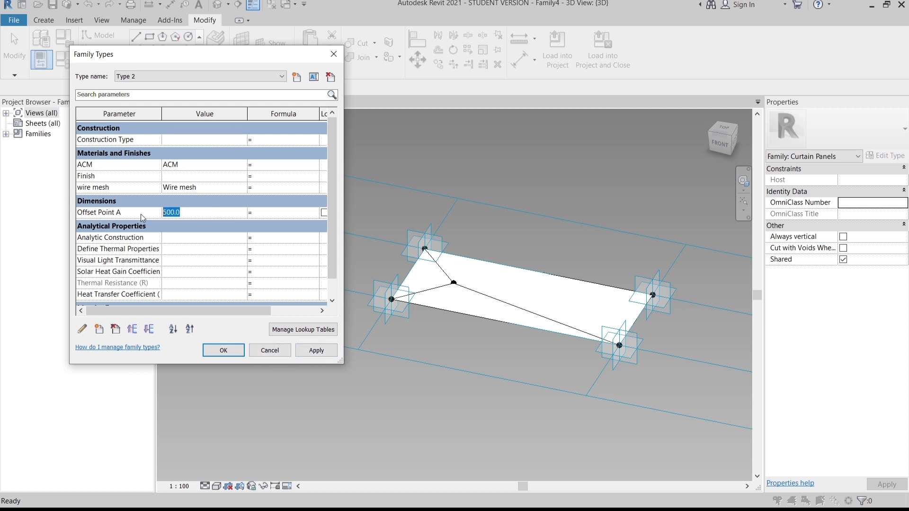
pyautogui.write('0')
pyautogui.press('Tab')
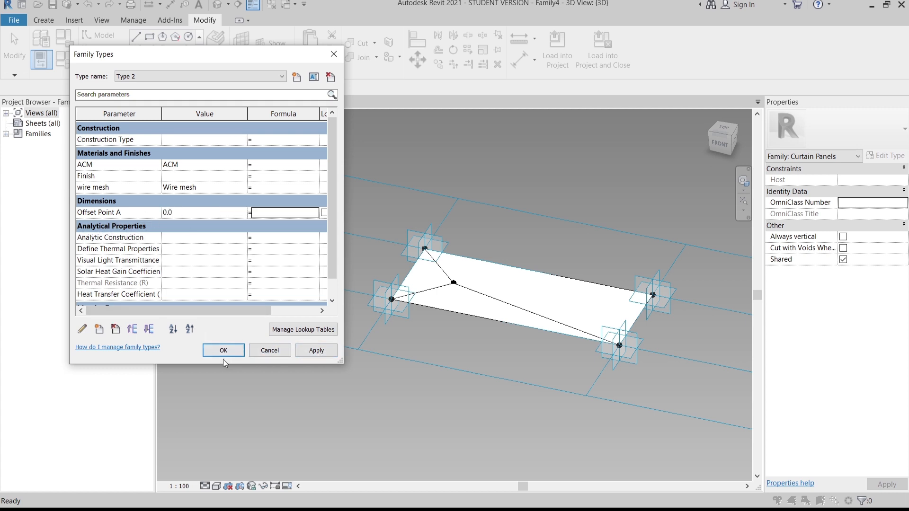
pyautogui.click(240, 355)
# Place a reference point on the adaptive point at the panel's near corner, where the diagonal edge from the offset point ends.
pyautogui.scroll(-1, 350, 378)
pyautogui.moveTo(351, 379); pyautogui.dragTo(350, 372, button='middle')
pyautogui.moveTo(493, 401); pyautogui.dragTo(458, 403, button='middle')
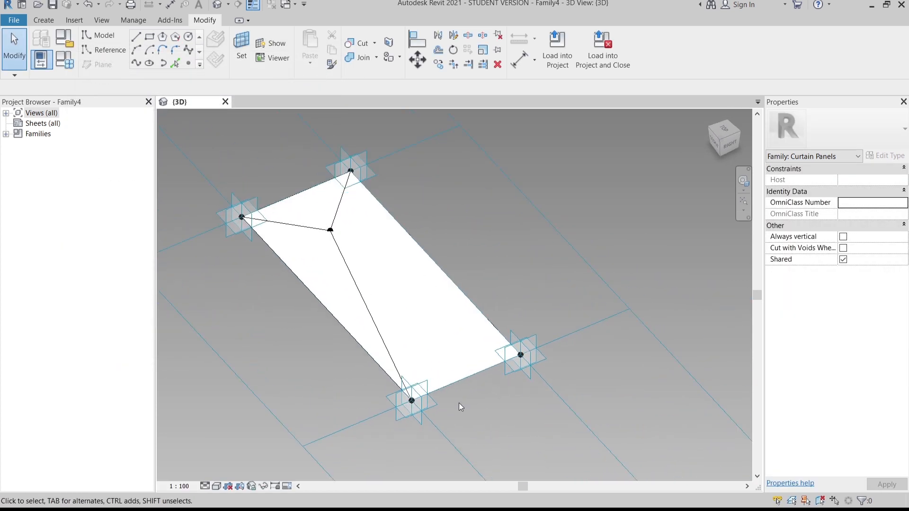
pyautogui.click(105, 50)
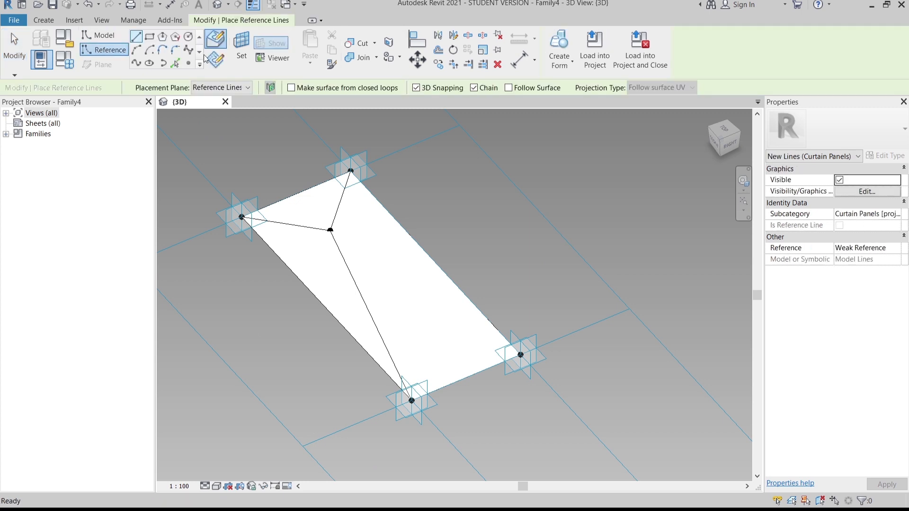
pyautogui.click(190, 63)
pyautogui.scroll(2, 473, 352)
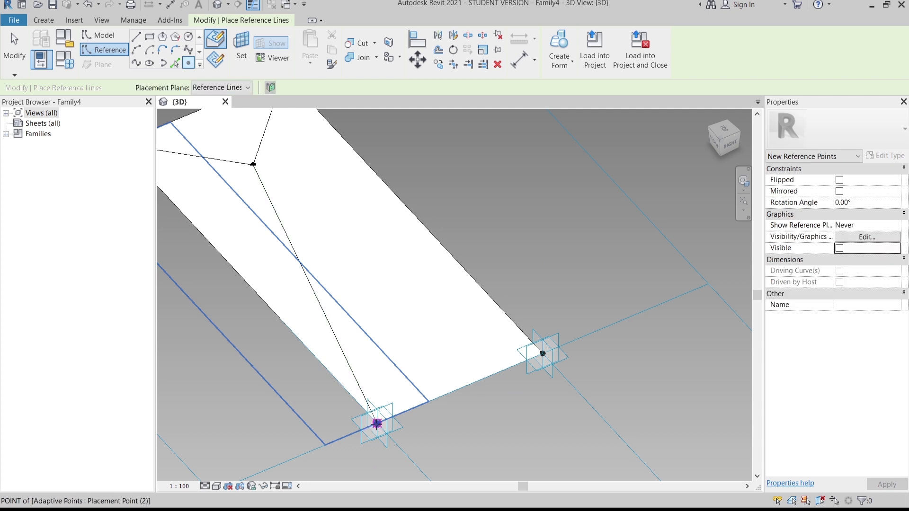
pyautogui.press('Escape')
pyautogui.click(377, 424)
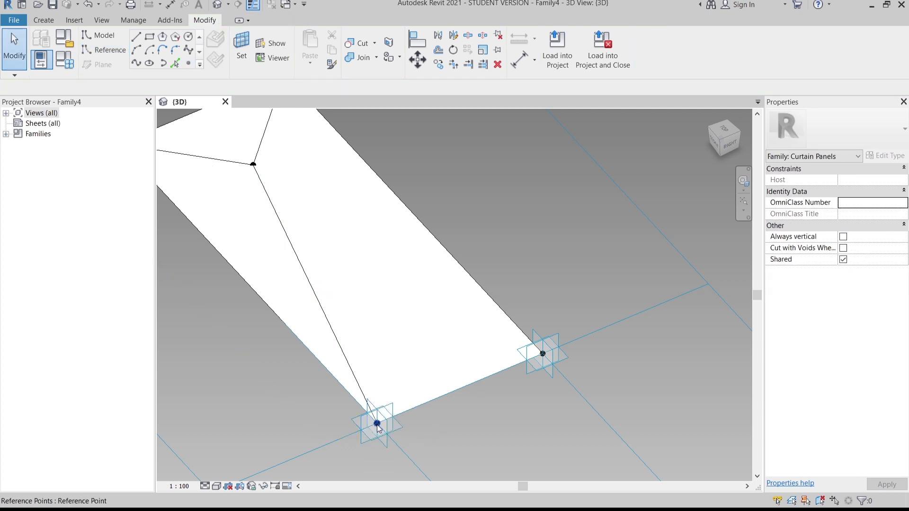
# Move the new reference point 500 along the panel's short edge and 500 inward over the panel.
pyautogui.scroll(-3, 448, 435)
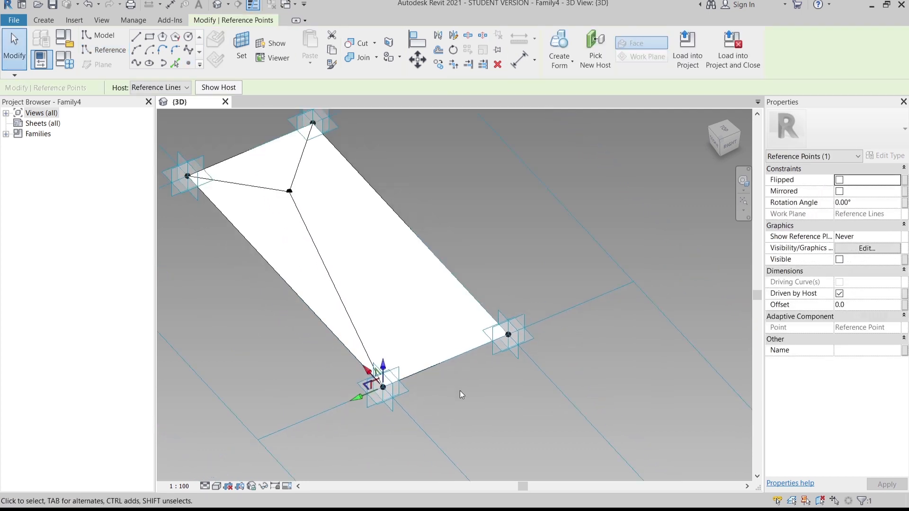
pyautogui.click(430, 438)
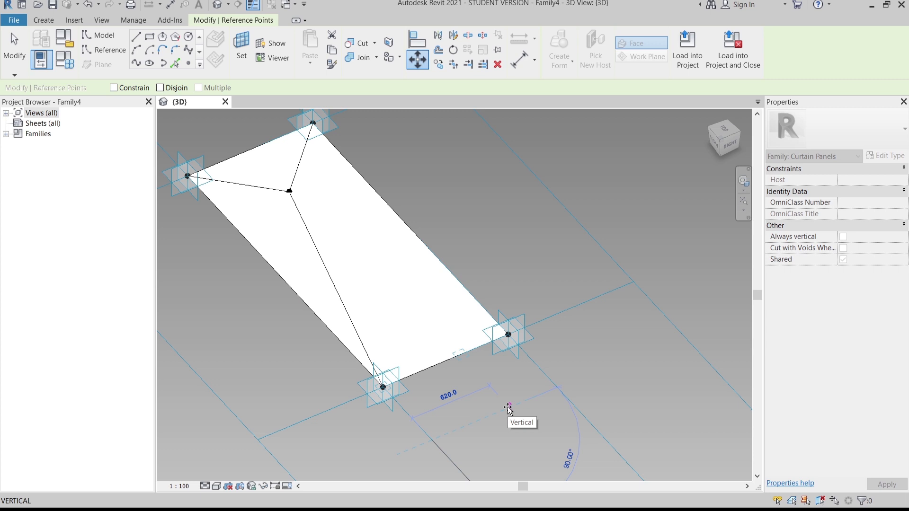
pyautogui.write('500')
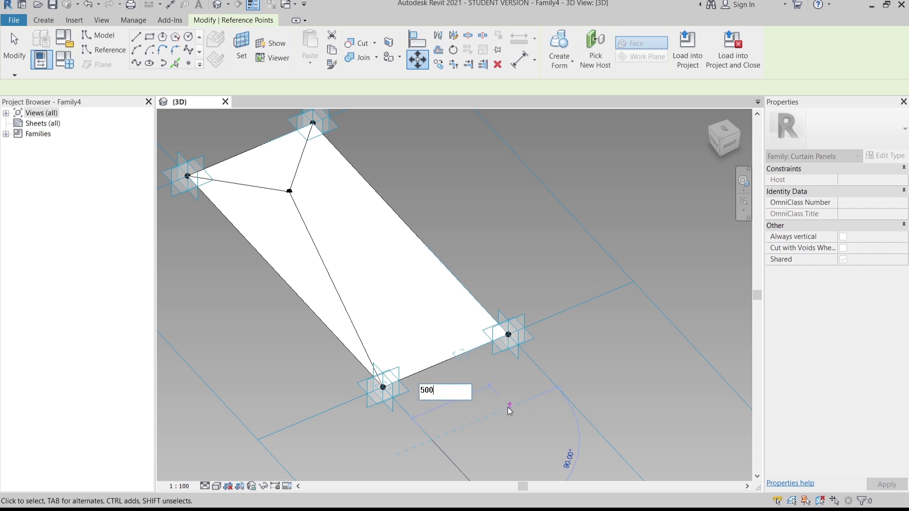
pyautogui.press('Return')
pyautogui.click(413, 66)
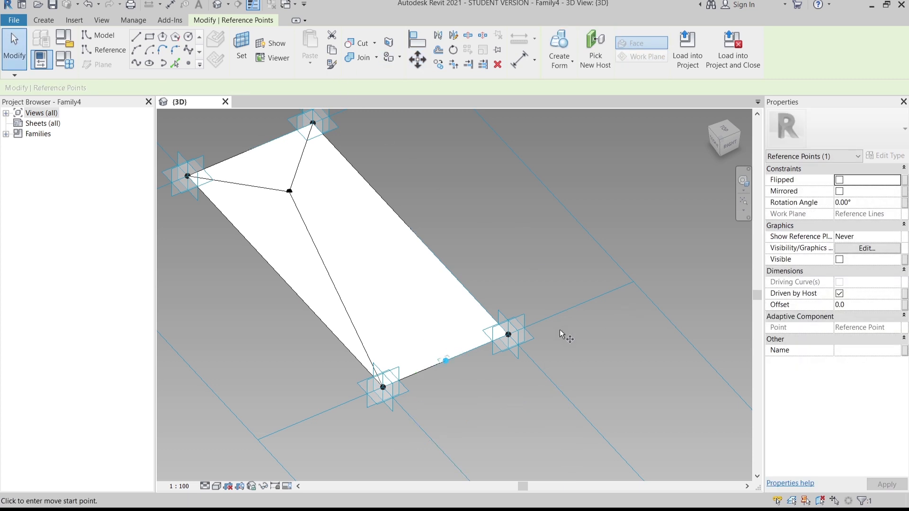
pyautogui.click(562, 313)
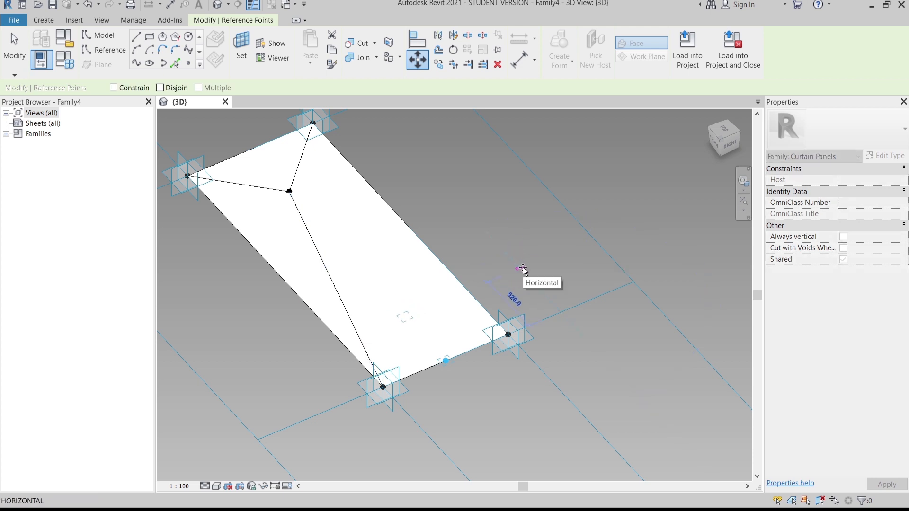
pyautogui.write('500')
pyautogui.press('Return')
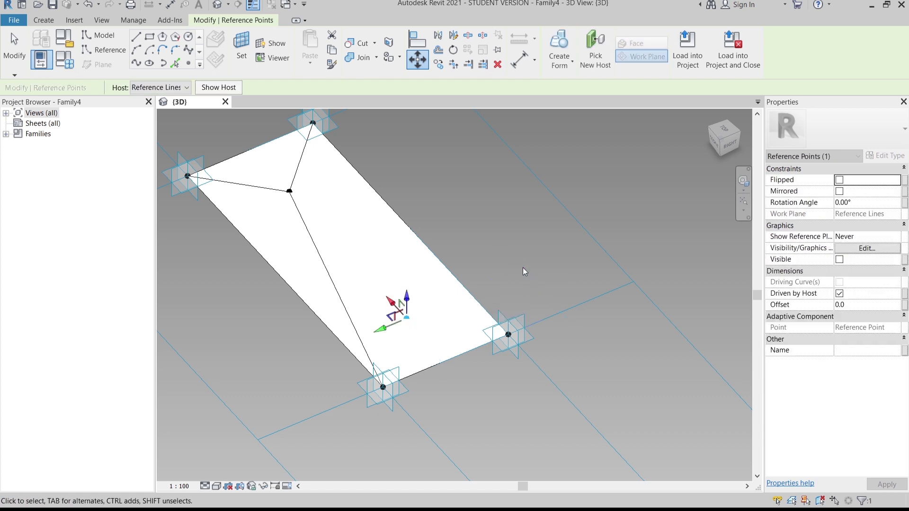
# Associate the new reference point's offset with a new type parameter named Offset Point B.
pyautogui.click(904, 305)
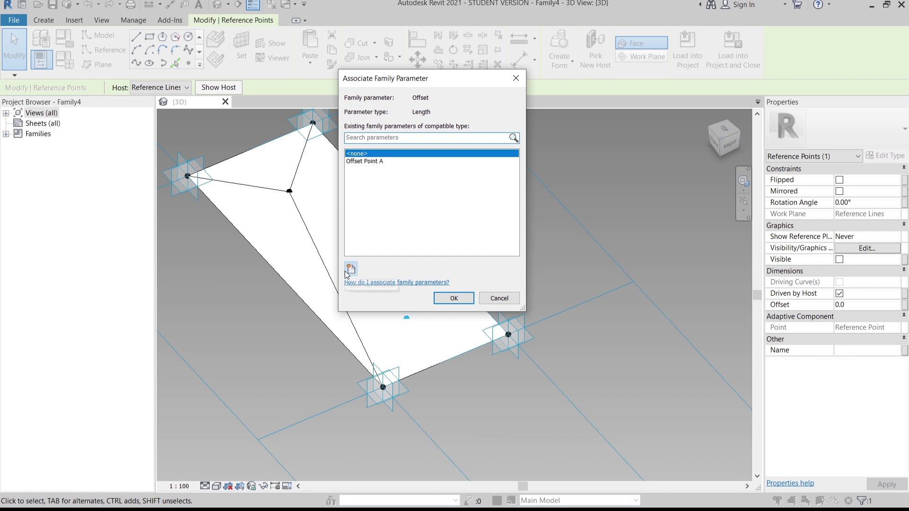
pyautogui.click(349, 269)
pyautogui.write('Offset Point A')
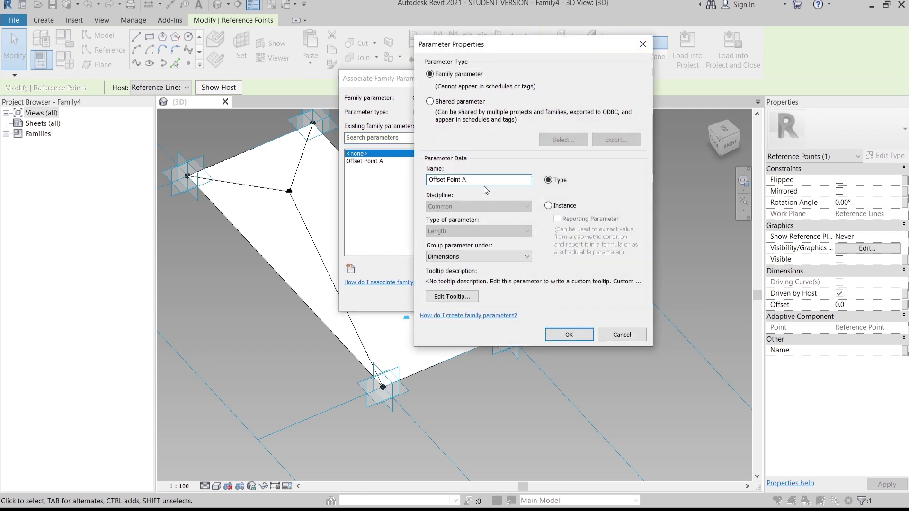
pyautogui.press('Return')
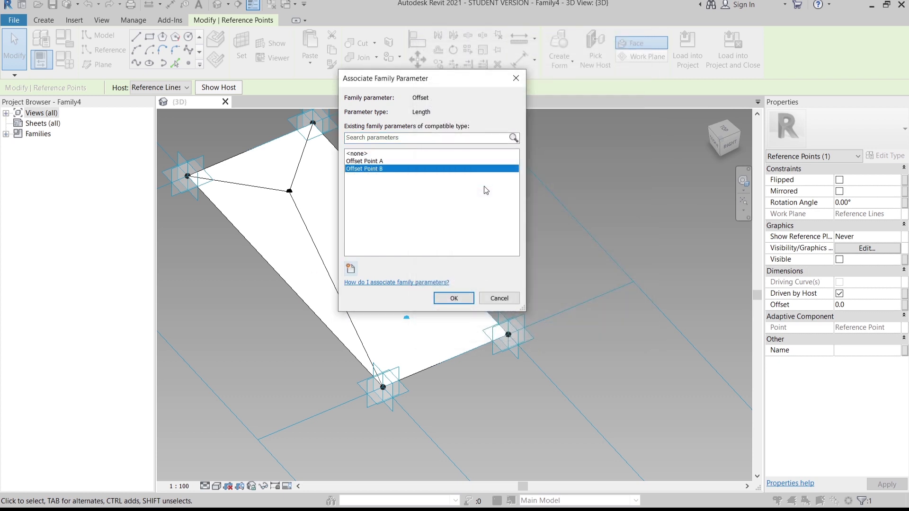
pyautogui.click(451, 296)
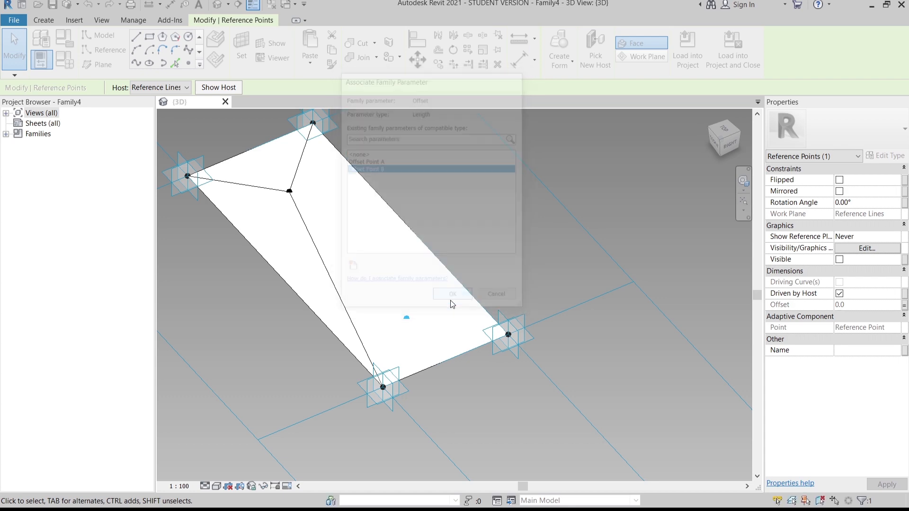
# Set Offset Point B of Type 2 to 500 and apply it.
pyautogui.moveTo(602, 412); pyautogui.dragTo(617, 383, button='middle')
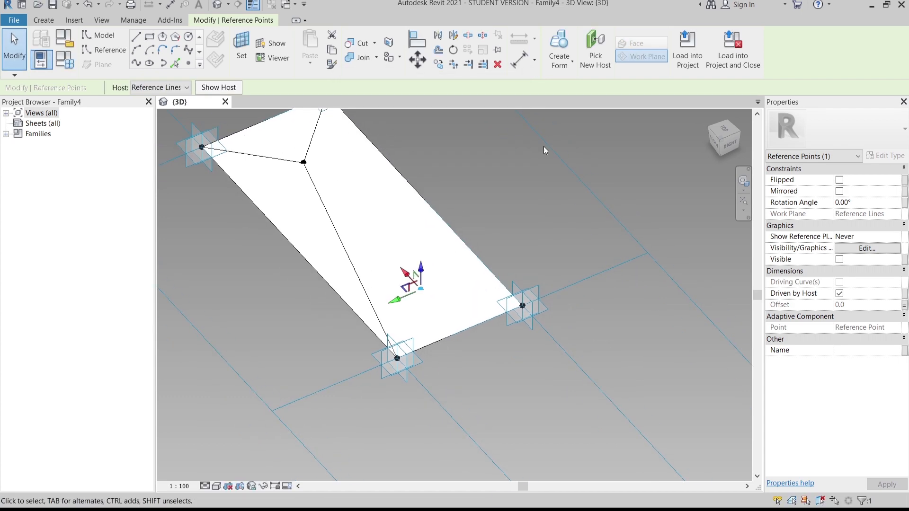
pyautogui.click(66, 64)
pyautogui.click(201, 224)
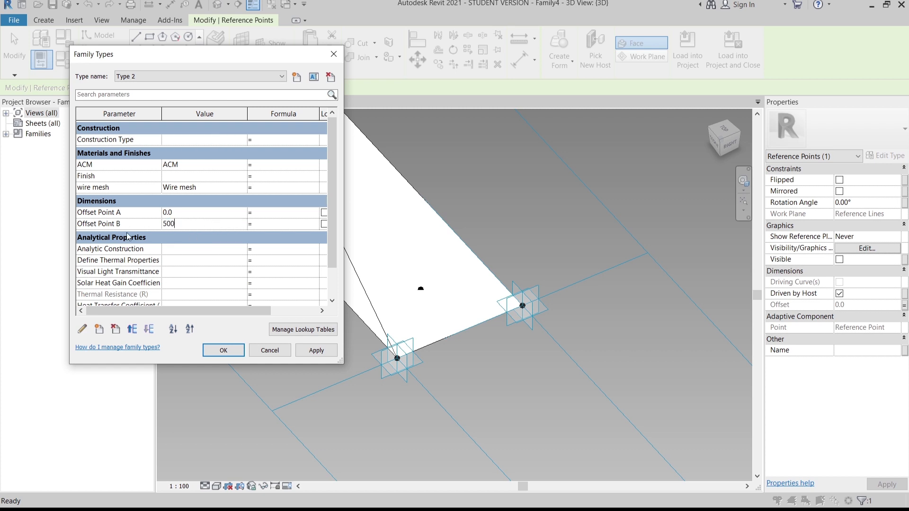
pyautogui.click(323, 350)
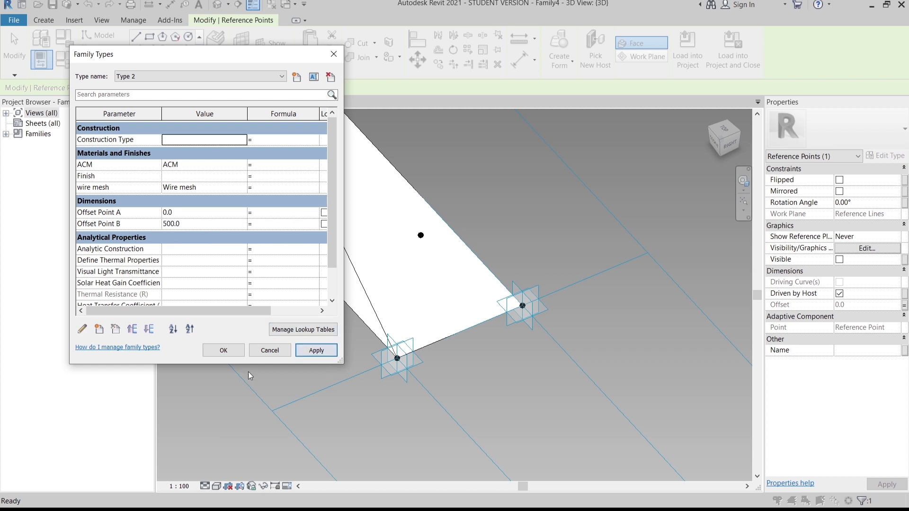
# Draw reference lines linking the Offset Point B reference point to both corners of one long edge of the panel.
pyautogui.click(223, 351)
pyautogui.keyDown('shift'); pyautogui.moveTo(298, 365); pyautogui.dragTo(427, 328, button='middle'); pyautogui.keyUp('shift')
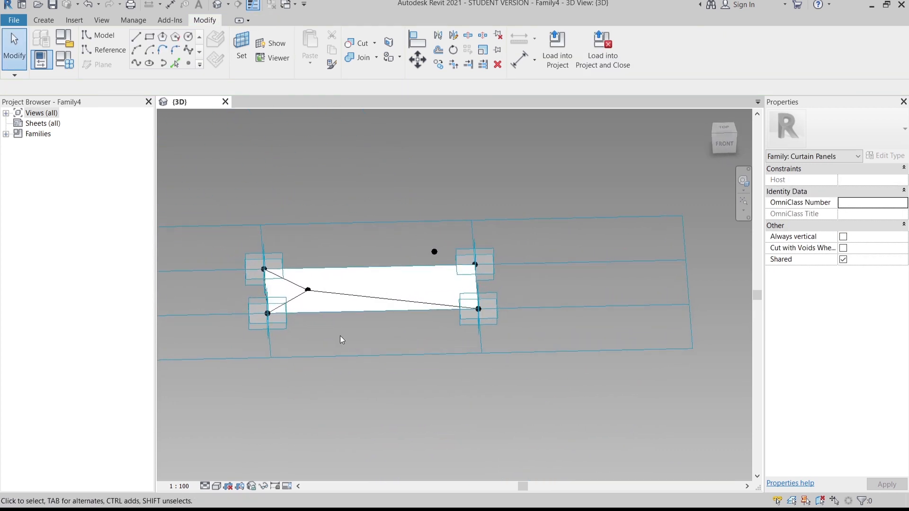
pyautogui.click(88, 51)
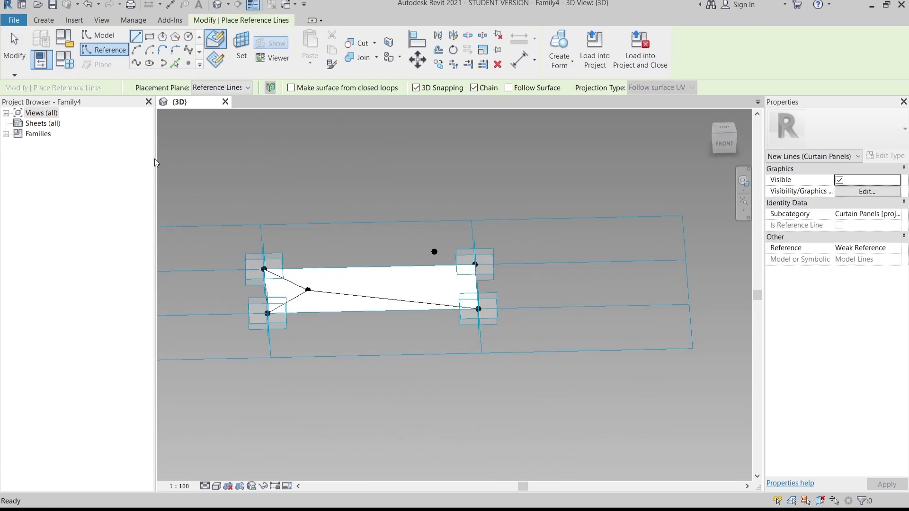
pyautogui.click(133, 44)
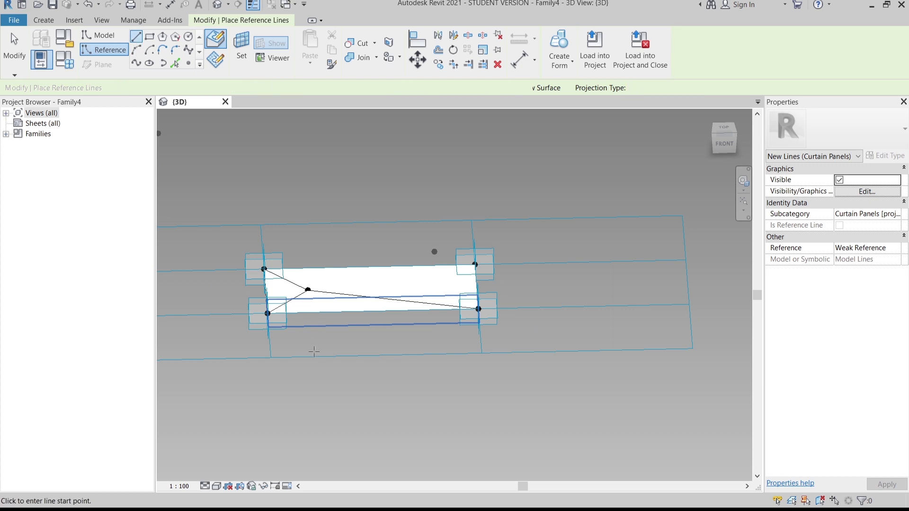
pyautogui.click(268, 314)
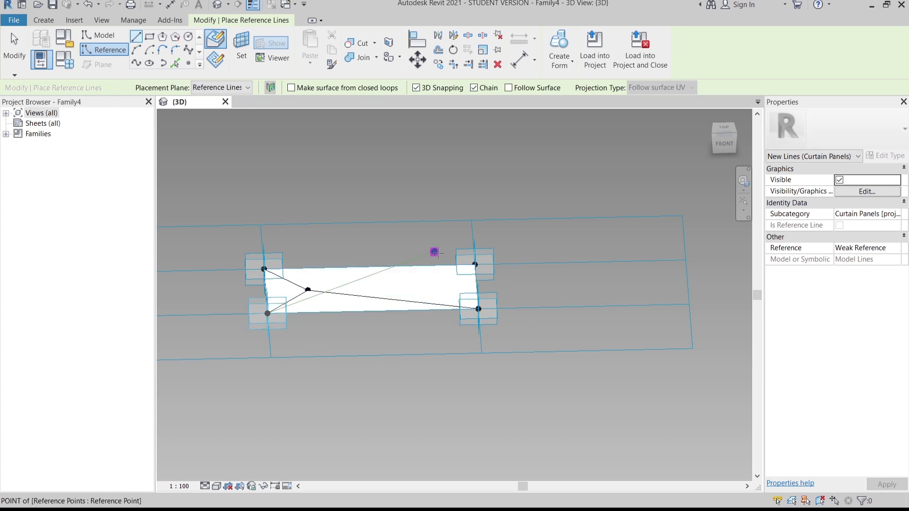
pyautogui.click(434, 252)
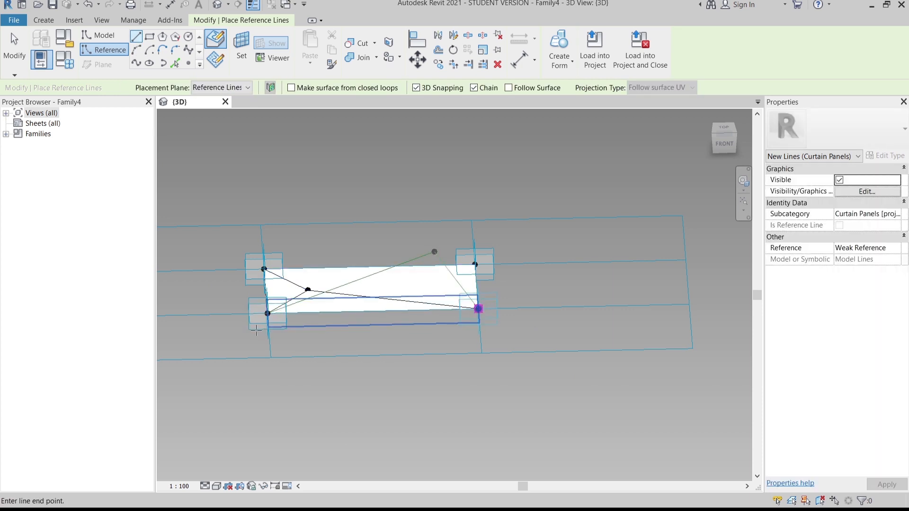
pyautogui.click(268, 314)
pyautogui.press('Escape')
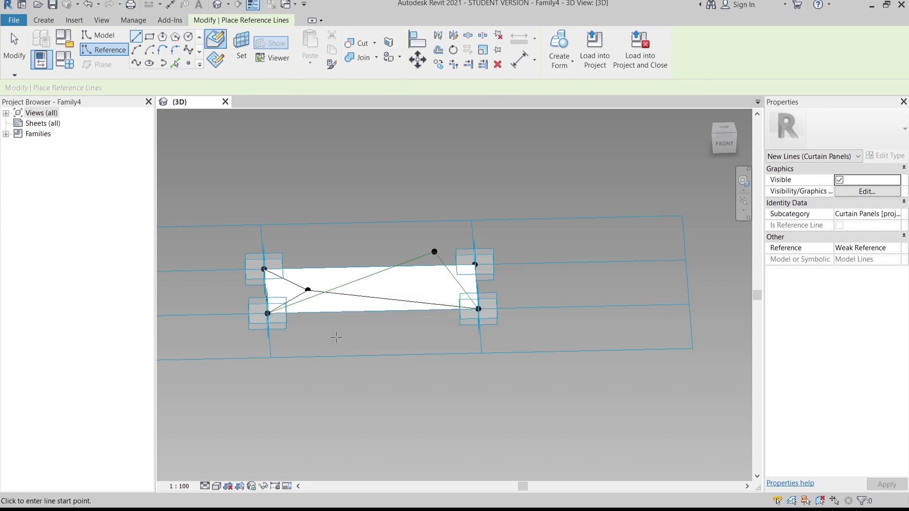
# Draw reference lines from the Offset Point B reference point to the third panel corner and from the fourth corner along the adjoining long edge.
pyautogui.keyDown('shift'); pyautogui.moveTo(544, 344); pyautogui.dragTo(335, 418, button='middle'); pyautogui.keyUp('shift')
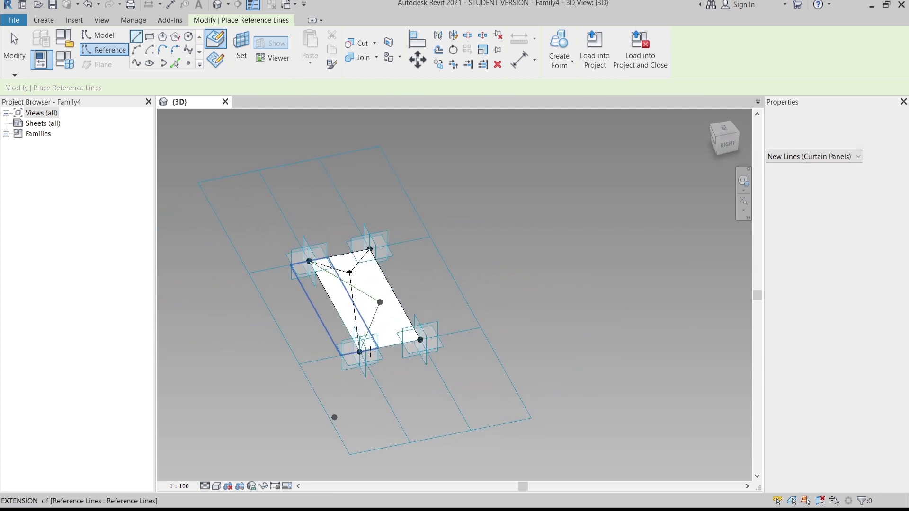
pyautogui.scroll(5, 340, 378)
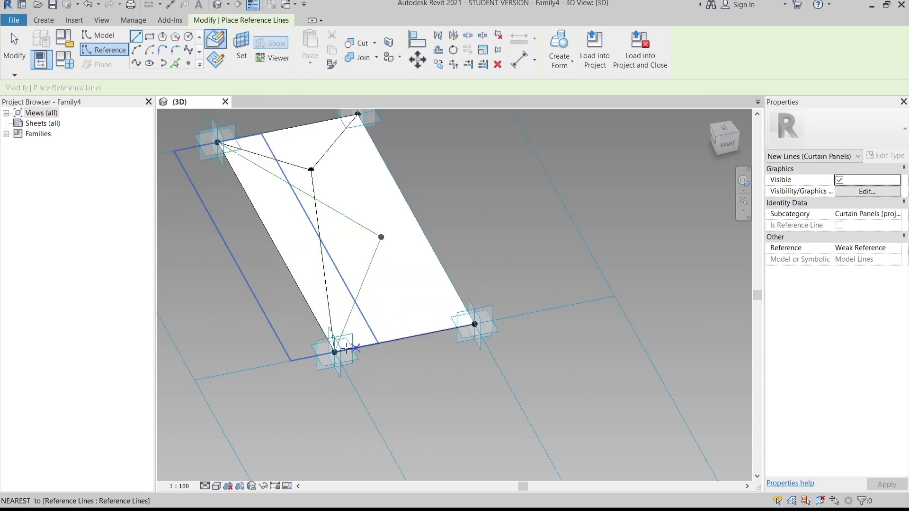
pyautogui.click(380, 237)
pyautogui.click(474, 325)
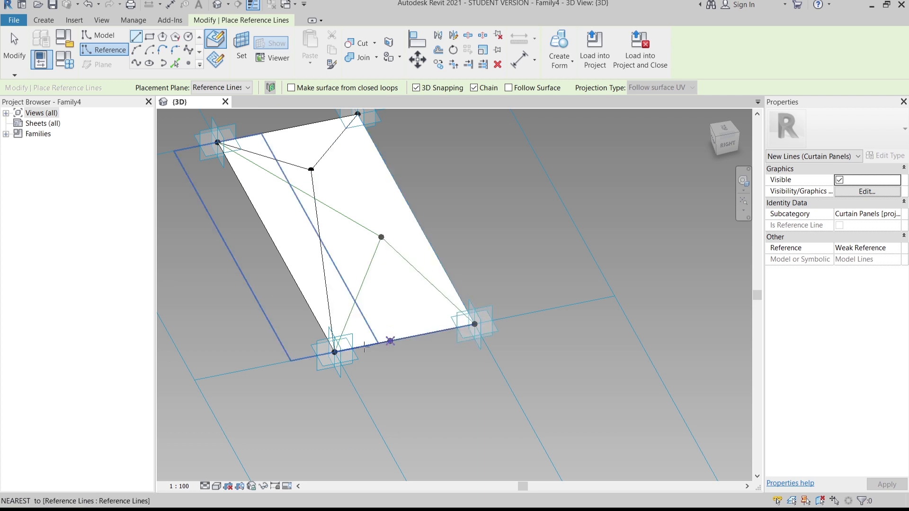
pyautogui.click(334, 352)
pyautogui.keyDown('shift'); pyautogui.moveTo(460, 359); pyautogui.dragTo(397, 349, button='middle'); pyautogui.keyUp('shift')
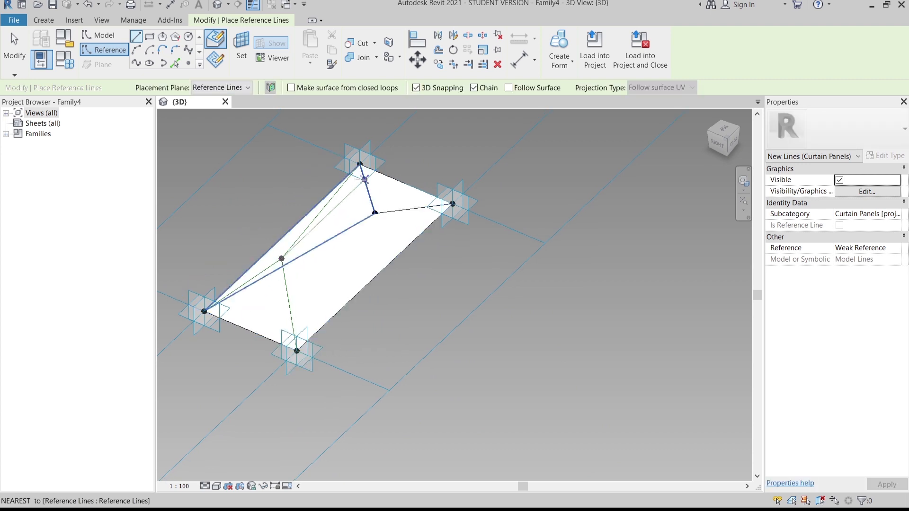
pyautogui.click(452, 204)
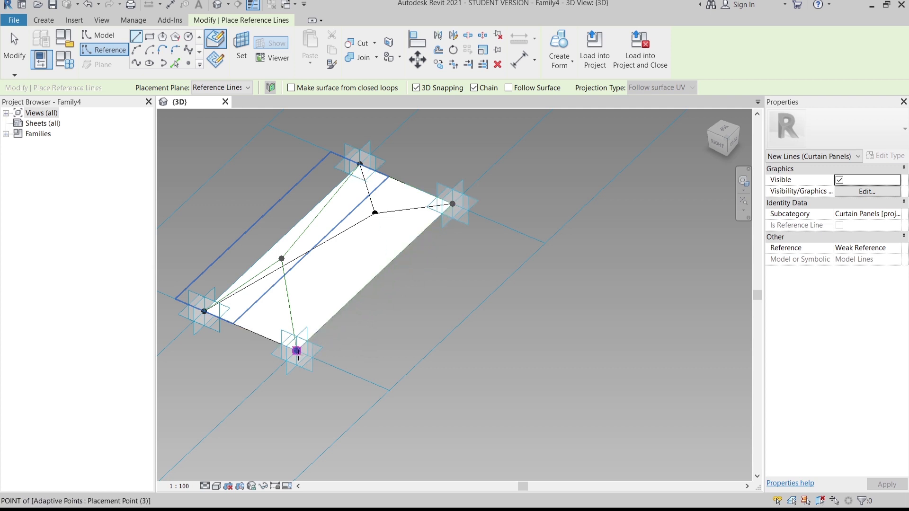
pyautogui.click(345, 346)
pyautogui.press('Escape')
pyautogui.press('Escape')
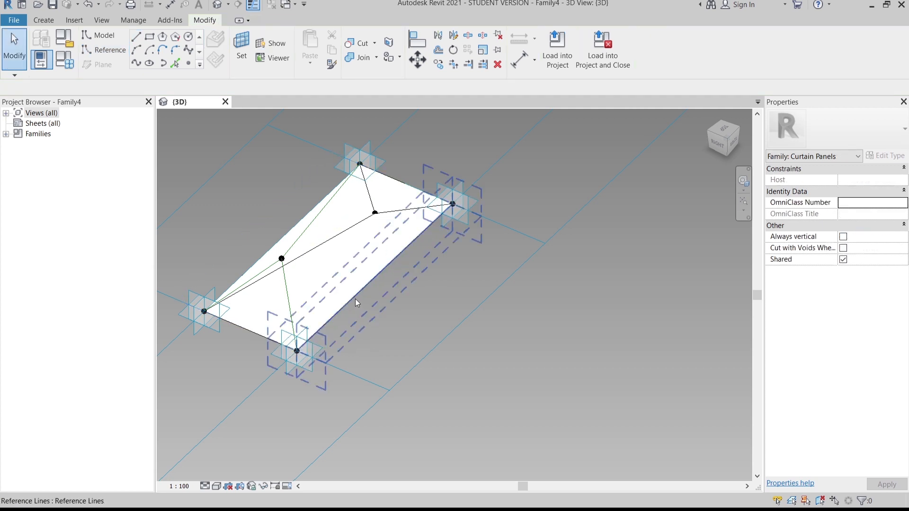
# Create a four-sided solid form surface from the reference lines bounding the Offset Point B reference point and three panel corners.
pyautogui.click(294, 297)
pyautogui.keyDown('ctrl'); pyautogui.click(306, 240); pyautogui.keyUp('ctrl')
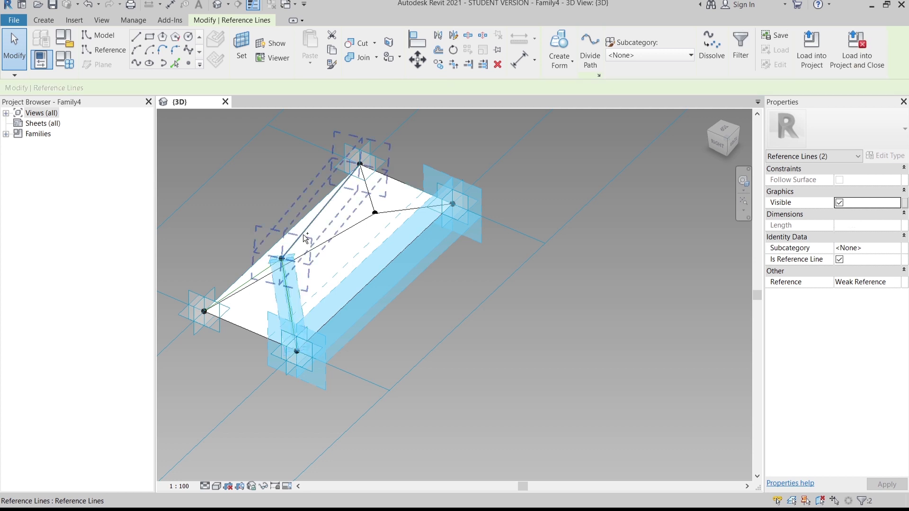
pyautogui.keyDown('ctrl'); pyautogui.click(400, 182); pyautogui.keyUp('ctrl')
pyautogui.keyDown('ctrl'); pyautogui.click(401, 181); pyautogui.keyUp('ctrl')
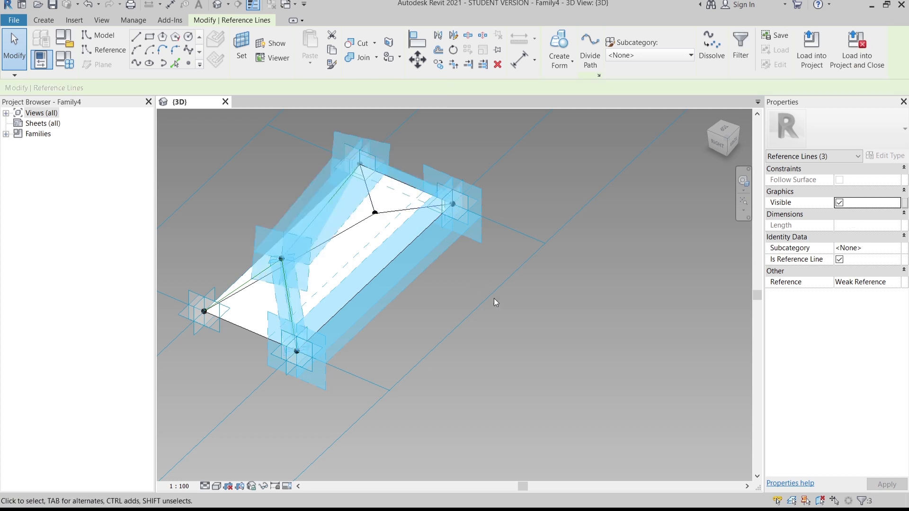
pyautogui.keyDown('shift'); pyautogui.moveTo(468, 330); pyautogui.dragTo(558, 199, button='middle'); pyautogui.keyUp('shift')
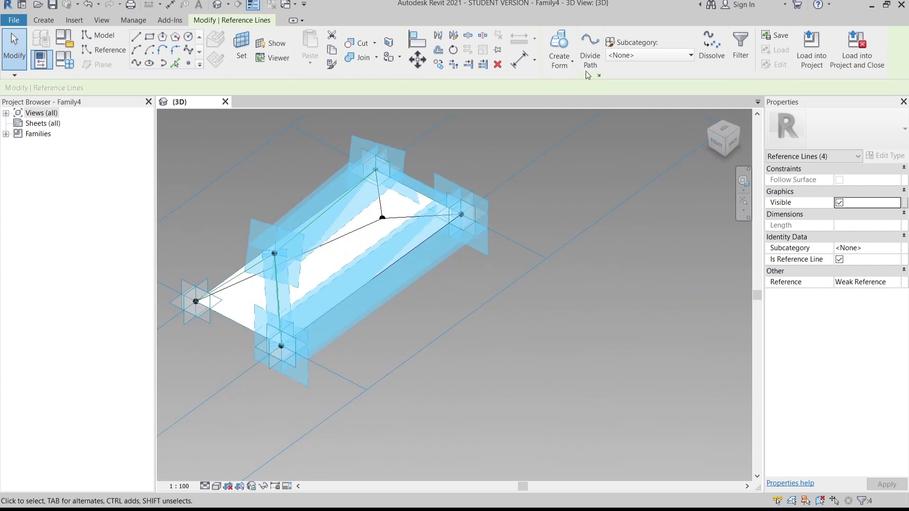
pyautogui.click(570, 63)
pyautogui.click(547, 86)
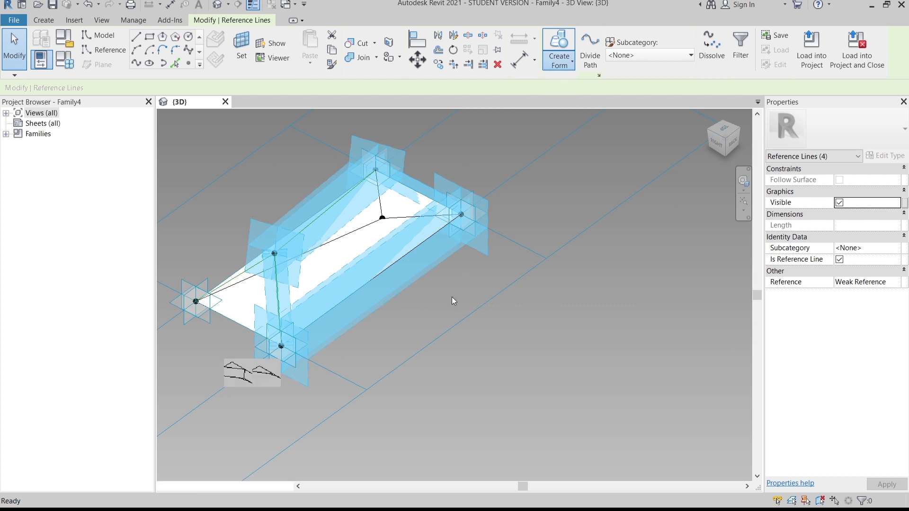
pyautogui.click(267, 372)
# Create a triangular solid form surface from the reference lines between the Offset Point B reference point and the nearest short edge.
pyautogui.keyDown('shift'); pyautogui.moveTo(345, 369); pyautogui.dragTo(492, 328, button='middle'); pyautogui.keyUp('shift')
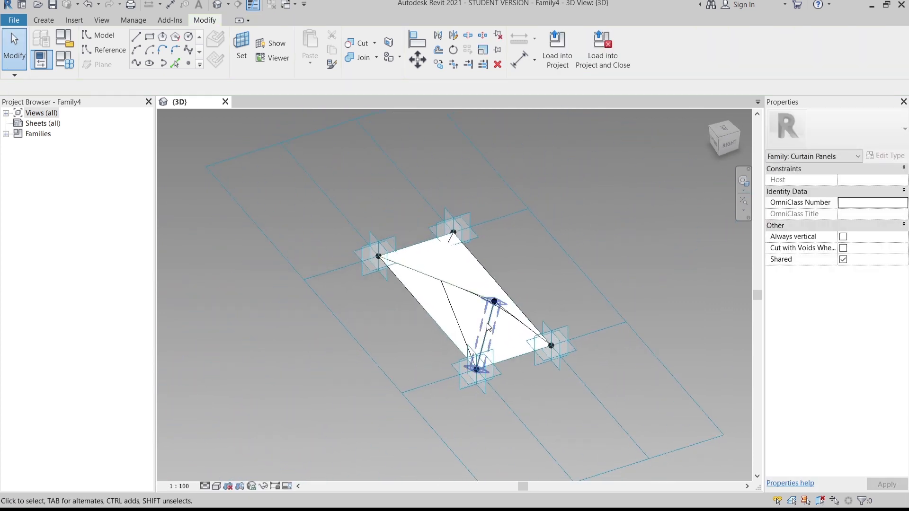
pyautogui.click(524, 326)
pyautogui.keyDown('ctrl'); pyautogui.click(508, 361); pyautogui.keyUp('ctrl')
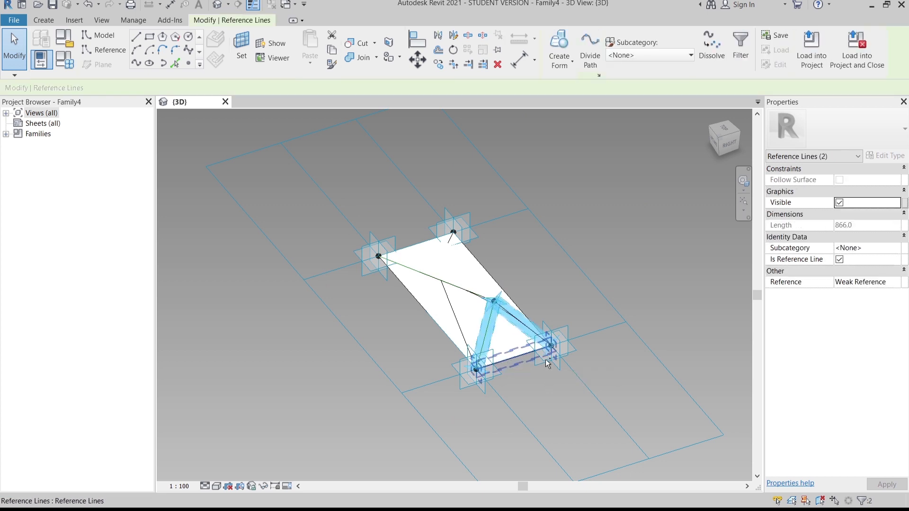
pyautogui.keyDown('shift'); pyautogui.moveTo(545, 326); pyautogui.dragTo(567, 288, button='middle'); pyautogui.keyUp('shift')
pyautogui.click(561, 66)
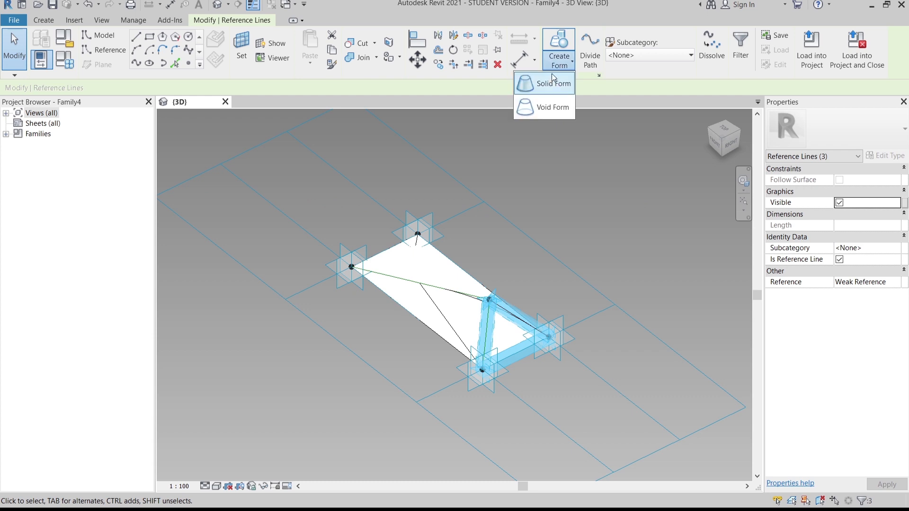
pyautogui.click(548, 84)
pyautogui.click(529, 394)
# Create a triangular solid form surface from the reference lines between the Offset Point B reference point and the remaining long edge.
pyautogui.moveTo(355, 360); pyautogui.dragTo(432, 339, button='middle')
pyautogui.click(480, 315)
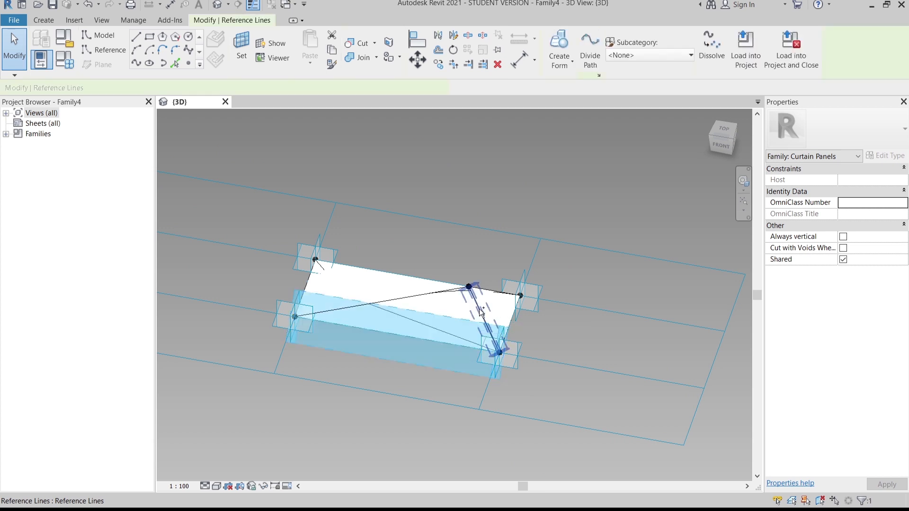
pyautogui.keyDown('ctrl'); pyautogui.click(434, 298); pyautogui.keyUp('ctrl')
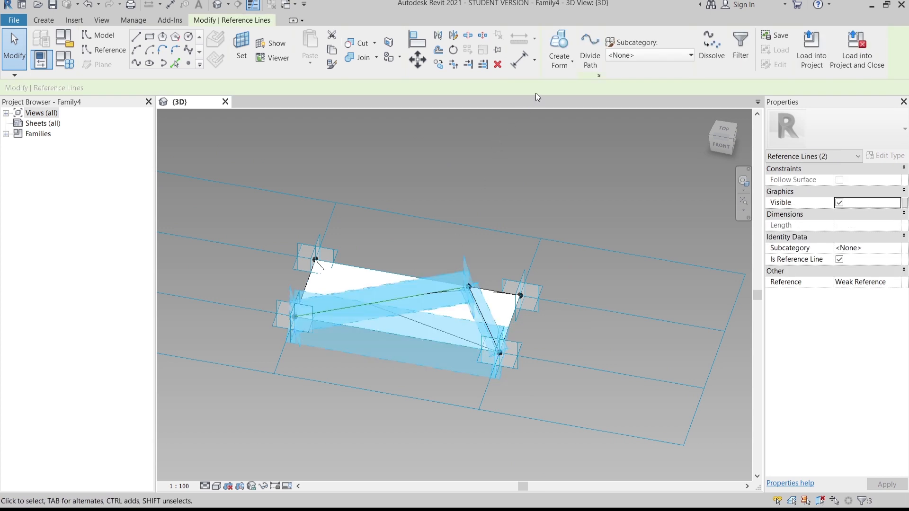
pyautogui.click(559, 73)
pyautogui.click(561, 93)
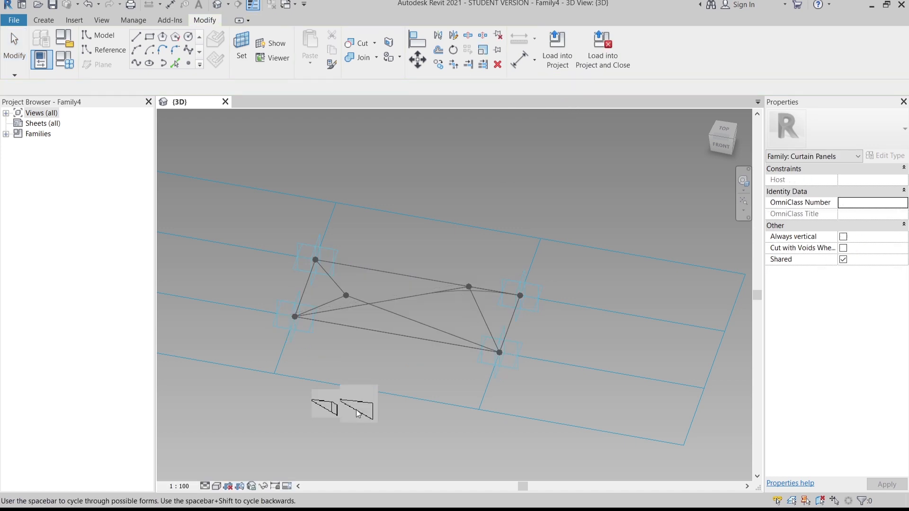
pyautogui.click(356, 415)
# Associate the material of the large four-sided form at Offset Point B with the wire mesh parameter.
pyautogui.keyDown('shift'); pyautogui.moveTo(382, 415); pyautogui.dragTo(469, 345, button='middle'); pyautogui.keyUp('shift')
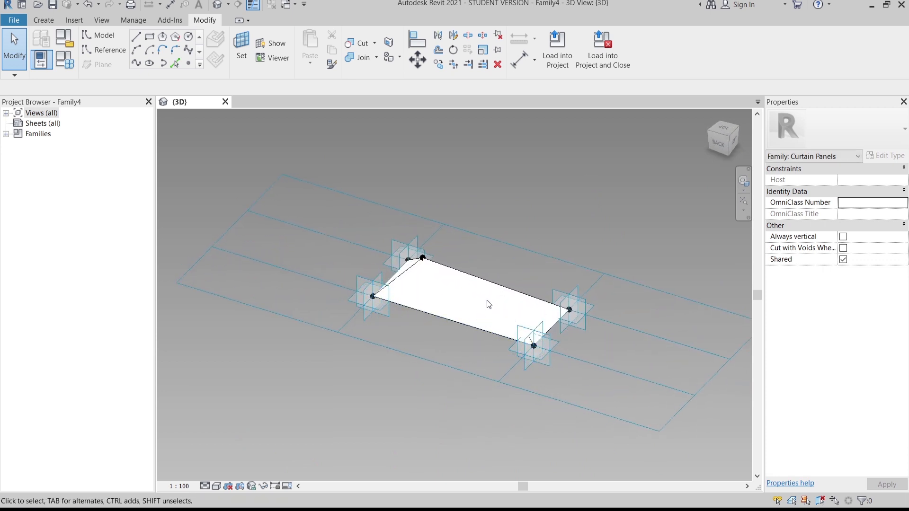
pyautogui.scroll(3, 452, 354)
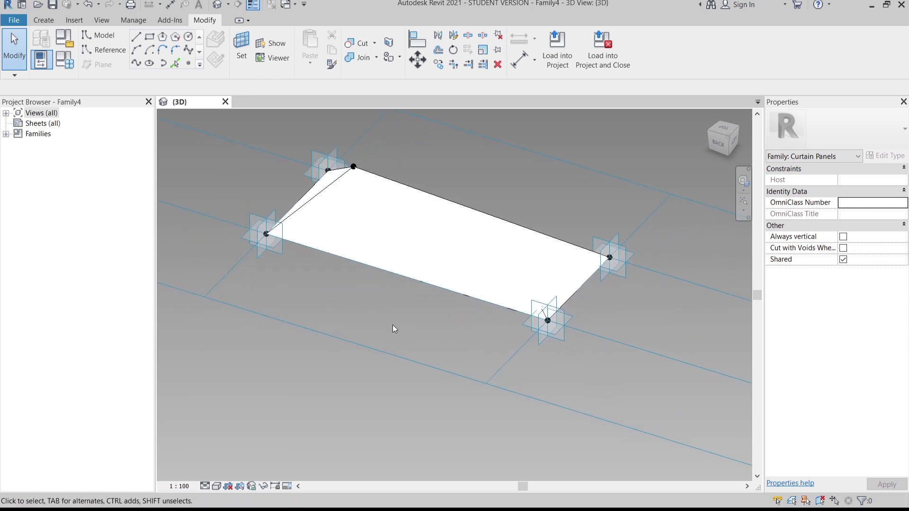
pyautogui.keyDown('shift'); pyautogui.moveTo(391, 324); pyautogui.dragTo(450, 296, button='middle'); pyautogui.keyUp('shift')
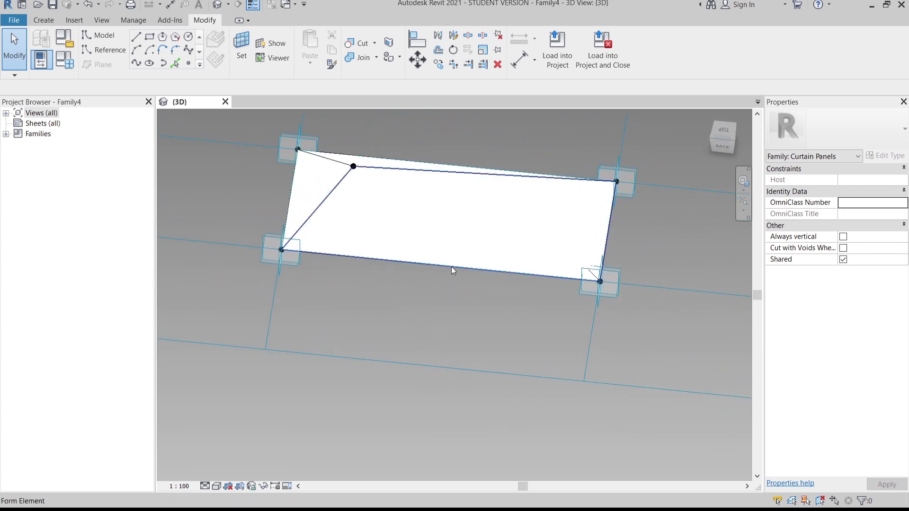
pyautogui.click(451, 266)
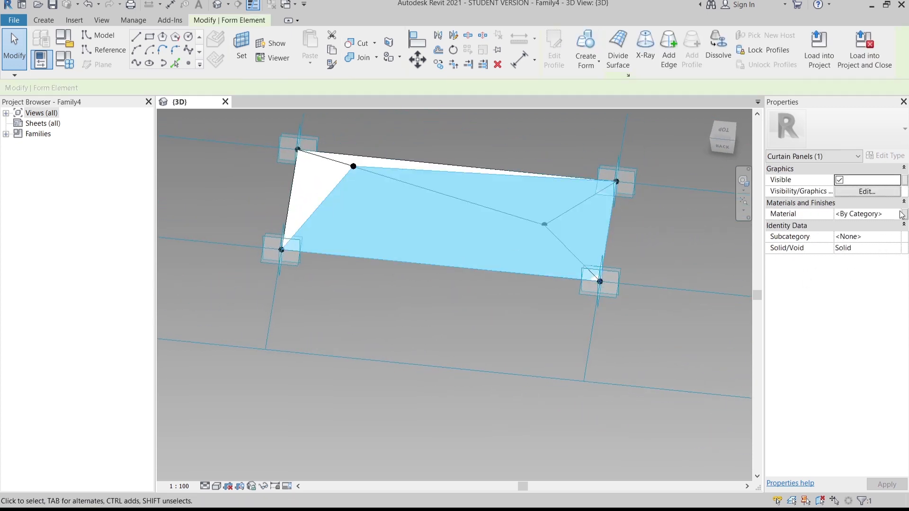
pyautogui.click(904, 214)
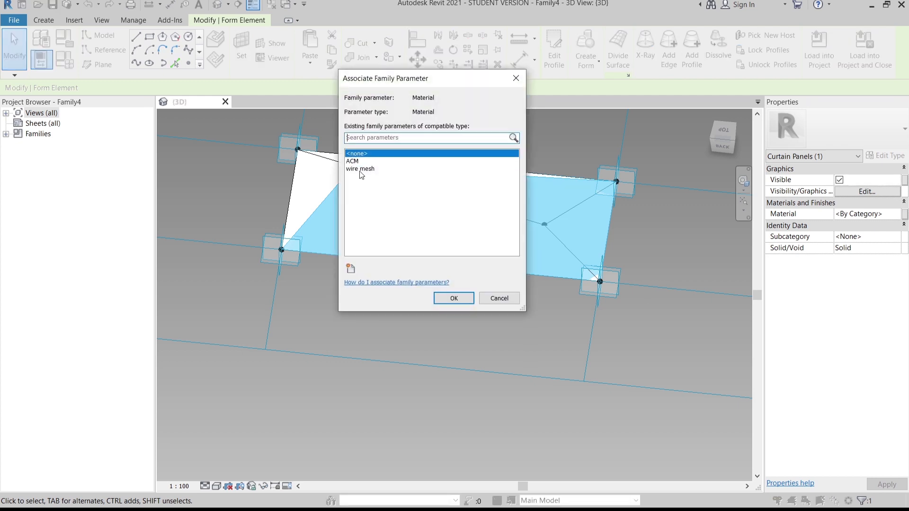
pyautogui.click(361, 169)
pyautogui.click(437, 298)
# Associate the material of the two triangular forms meeting at Offset Point B with the ACM parameter.
pyautogui.keyDown('shift'); pyautogui.moveTo(339, 324); pyautogui.dragTo(408, 339, button='middle'); pyautogui.keyUp('shift')
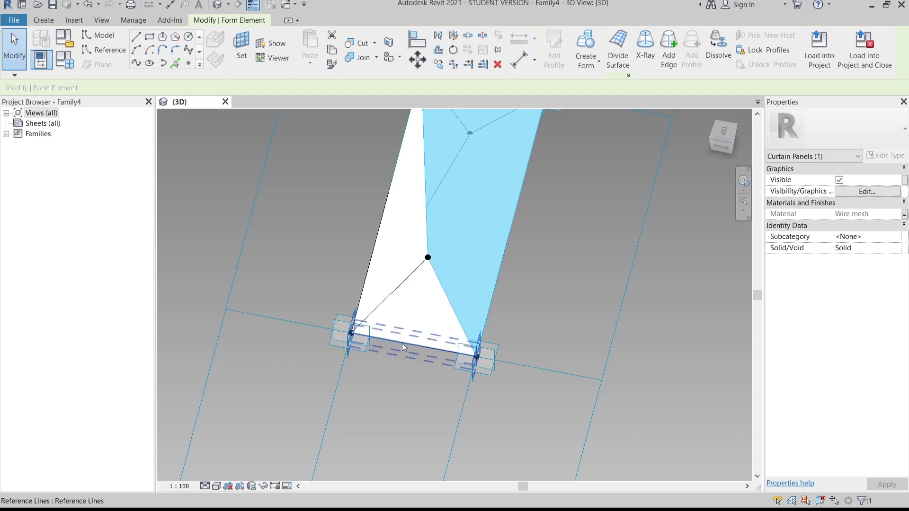
pyautogui.click(404, 342)
pyautogui.keyDown('shift'); pyautogui.moveTo(310, 308); pyautogui.dragTo(347, 344, button='middle'); pyautogui.keyUp('shift')
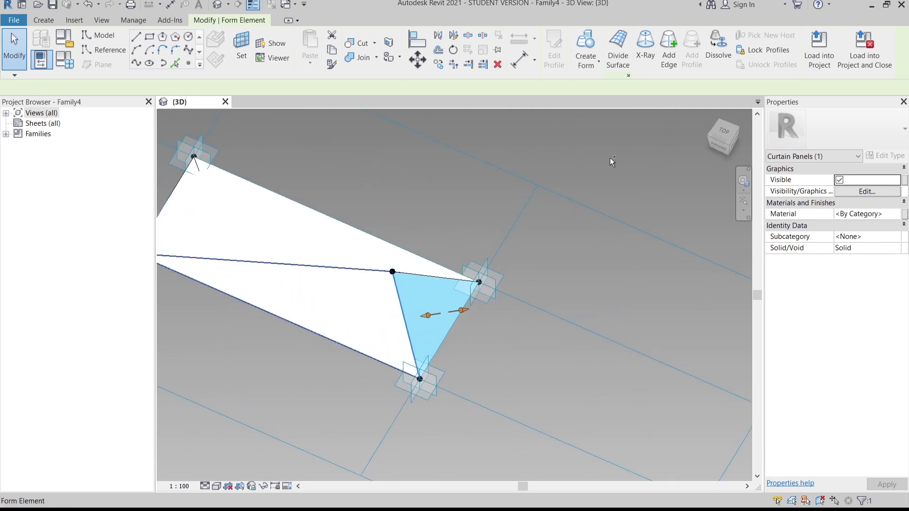
pyautogui.click(904, 215)
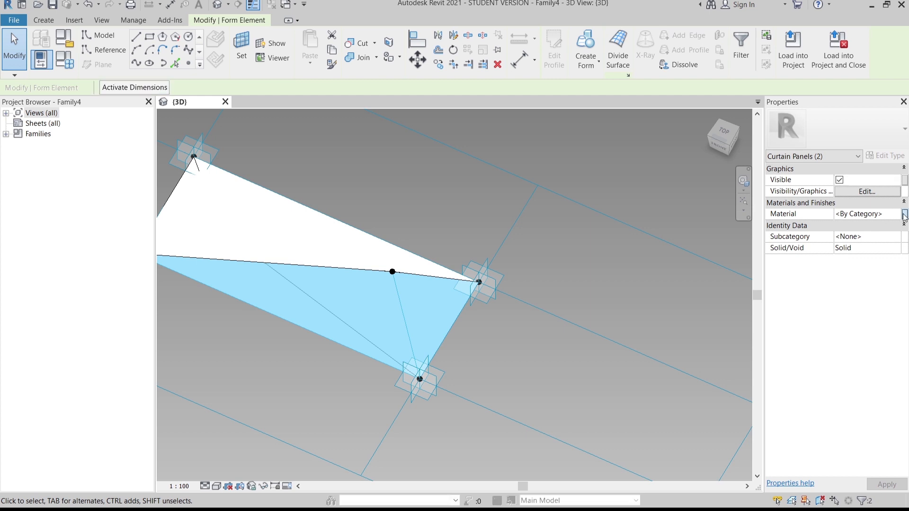
pyautogui.click(358, 161)
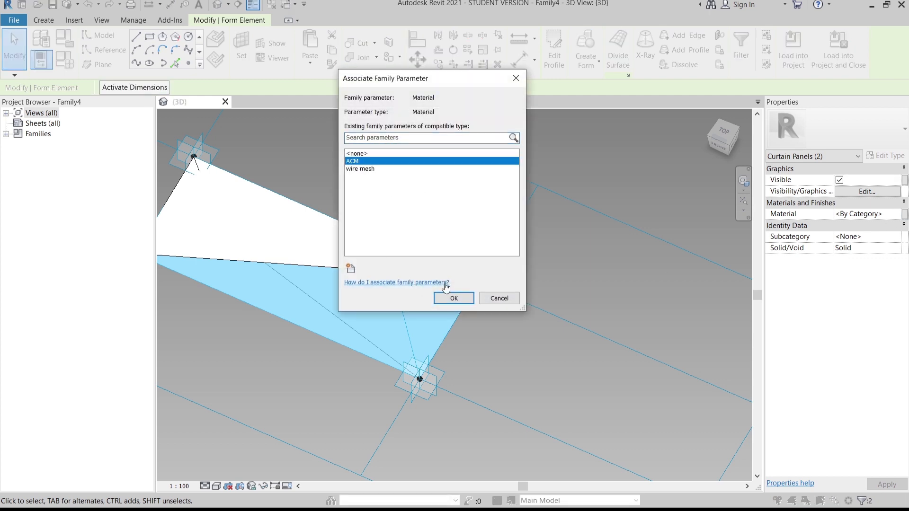
pyautogui.click(452, 298)
# Activate Type 1 in the family types and set its Offset Point A to 500.
pyautogui.keyDown('shift'); pyautogui.moveTo(533, 315); pyautogui.dragTo(594, 214, button='middle'); pyautogui.keyUp('shift')
pyautogui.keyDown('shift'); pyautogui.moveTo(410, 269); pyautogui.dragTo(465, 294, button='middle'); pyautogui.keyUp('shift')
pyautogui.moveTo(248, 269); pyautogui.dragTo(323, 250, button='middle')
pyautogui.click(57, 68)
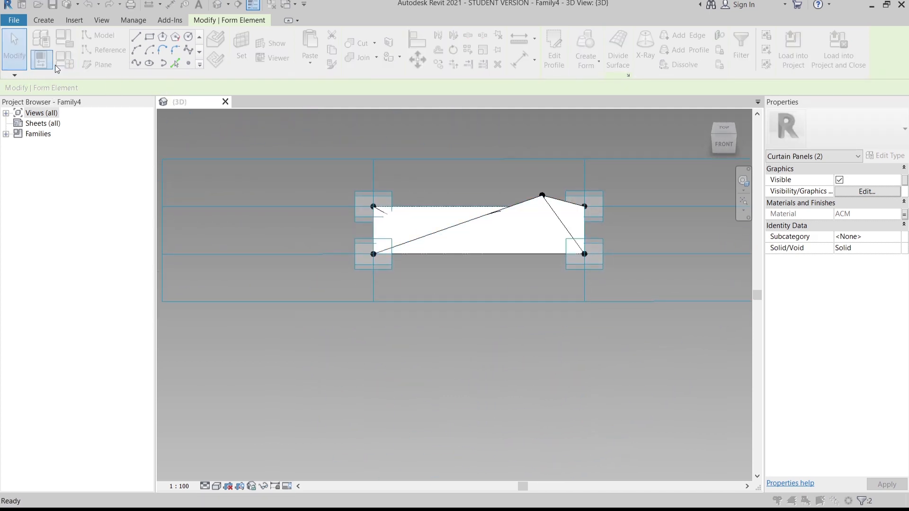
pyautogui.click(195, 74)
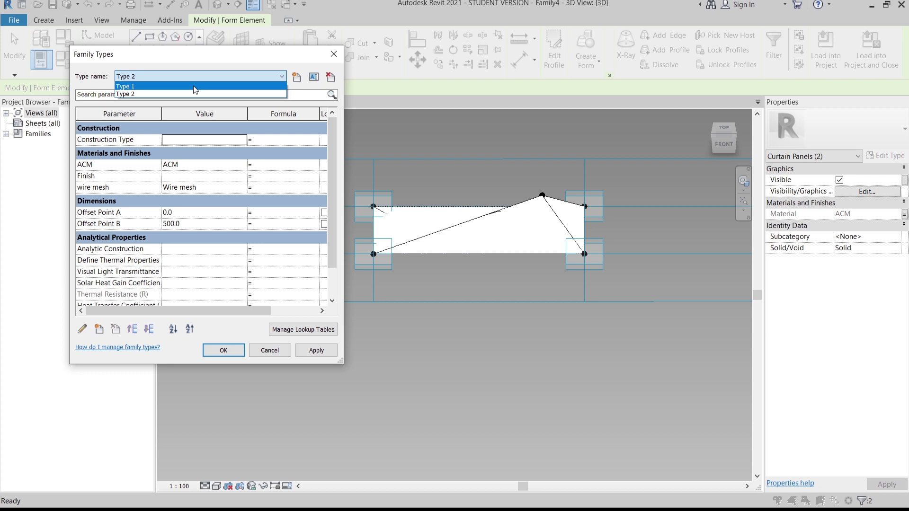
pyautogui.click(195, 87)
pyautogui.click(300, 350)
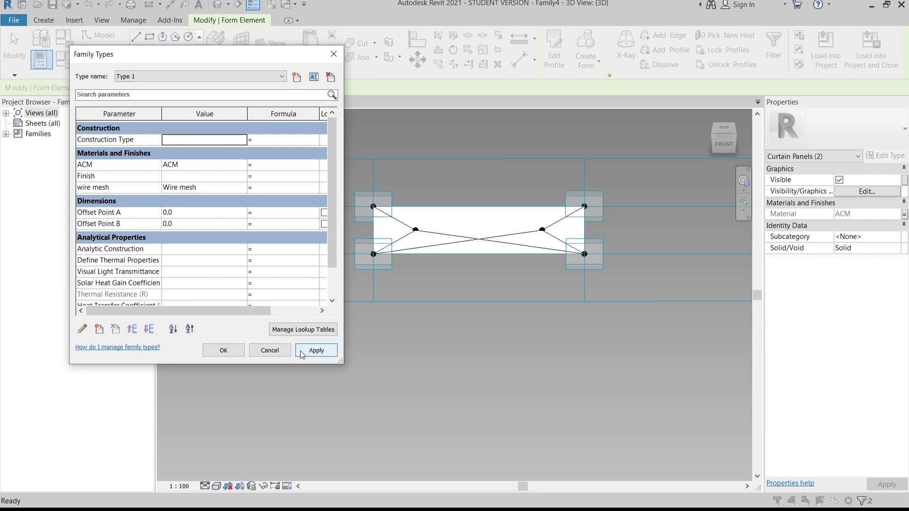
pyautogui.click(189, 213)
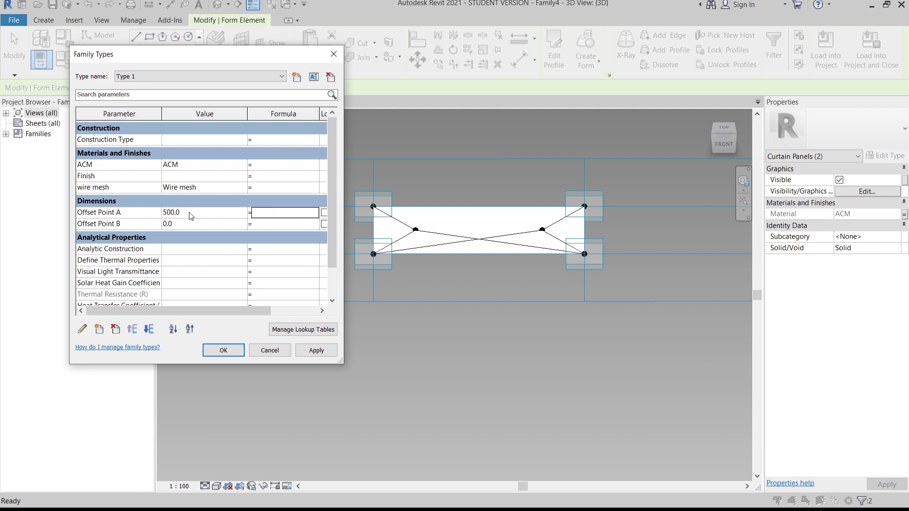
pyautogui.click(317, 351)
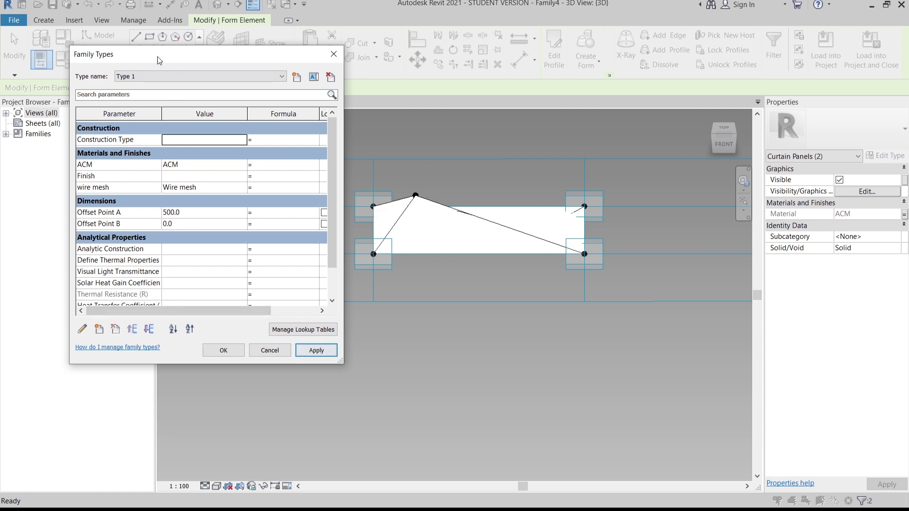
# Flex the curtain panel by applying Type 2 and then Type 1, and examine the shape in 3D.
pyautogui.click(159, 76)
pyautogui.click(160, 88)
pyautogui.click(321, 350)
pyautogui.click(190, 77)
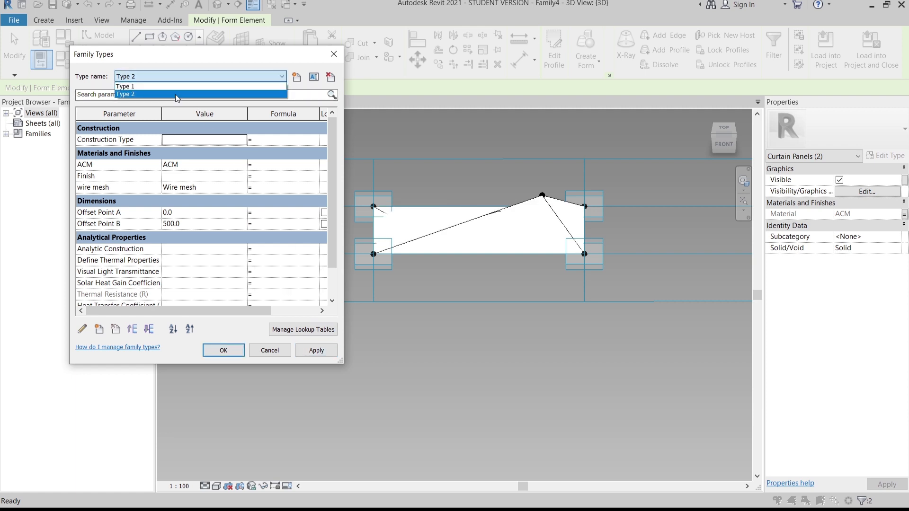
pyautogui.click(178, 86)
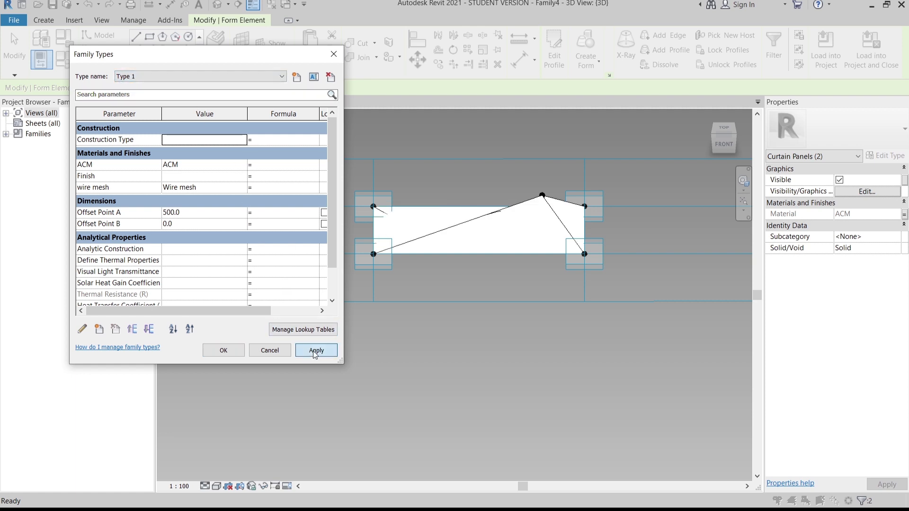
pyautogui.click(314, 351)
pyautogui.click(225, 350)
pyautogui.keyDown('shift'); pyautogui.moveTo(370, 318); pyautogui.dragTo(566, 240, button='middle'); pyautogui.keyUp('shift')
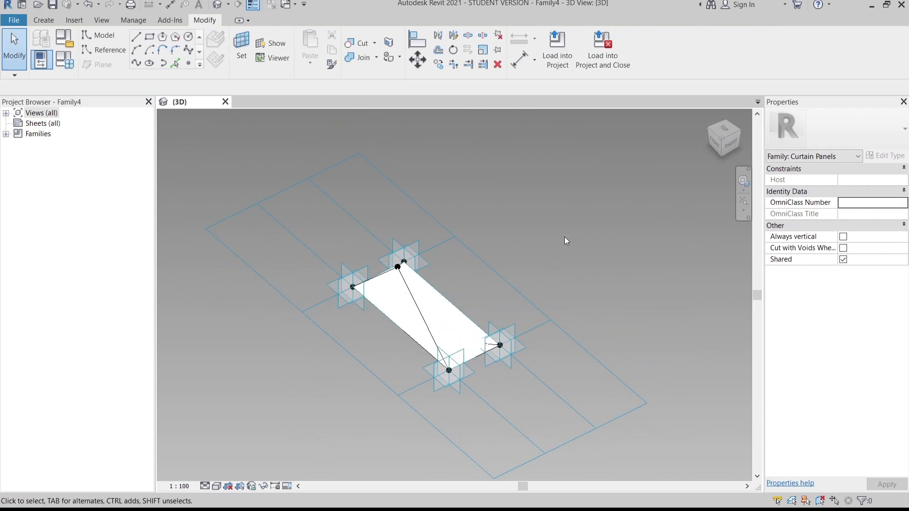
# Create a new conceptual mass family from the Metric Mass.rft template.
pyautogui.click(15, 21)
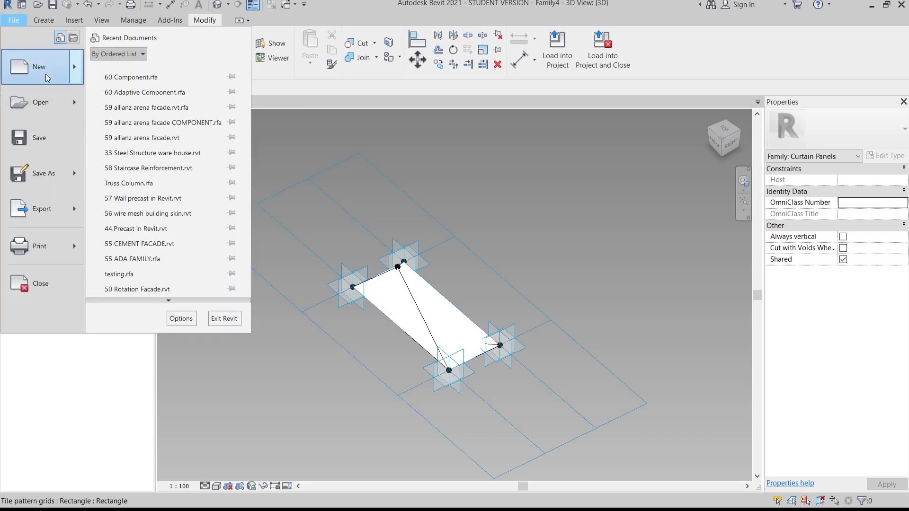
pyautogui.moveTo(48, 74)
pyautogui.click(183, 135)
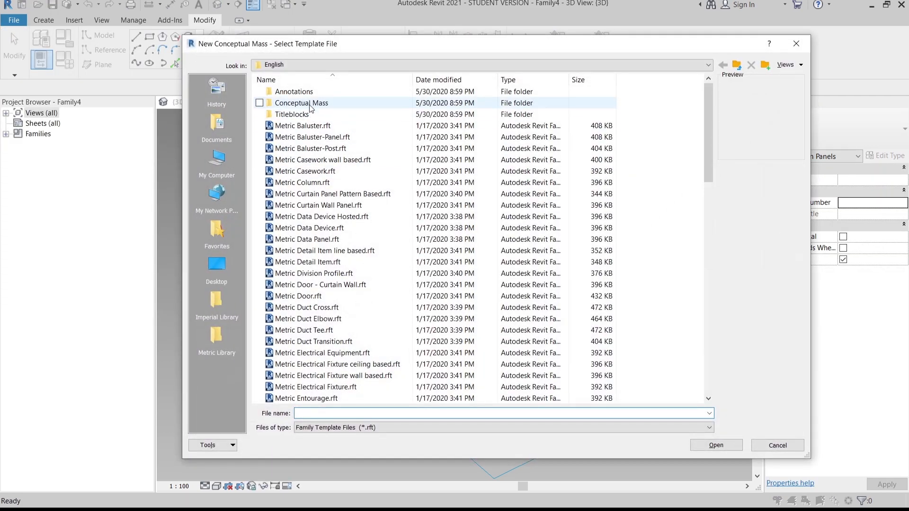
pyautogui.doubleClick(291, 101)
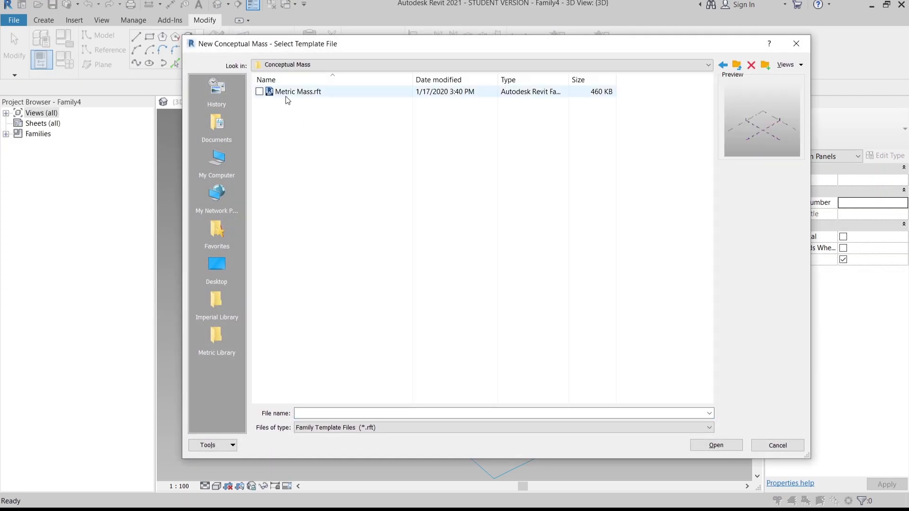
pyautogui.doubleClick(285, 95)
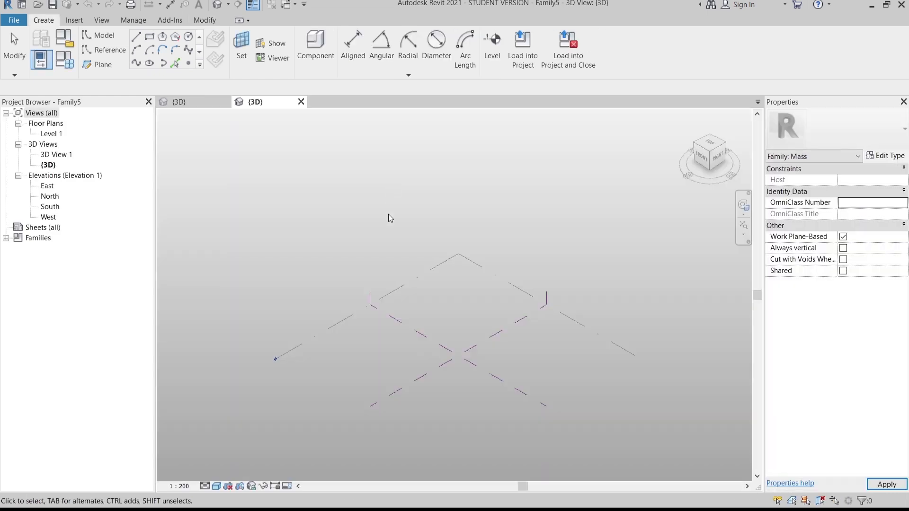
# Sketch a model-line rectangle on Level 1 around the reference plane intersection, with short sides about 31.2 m long.
pyautogui.click(148, 39)
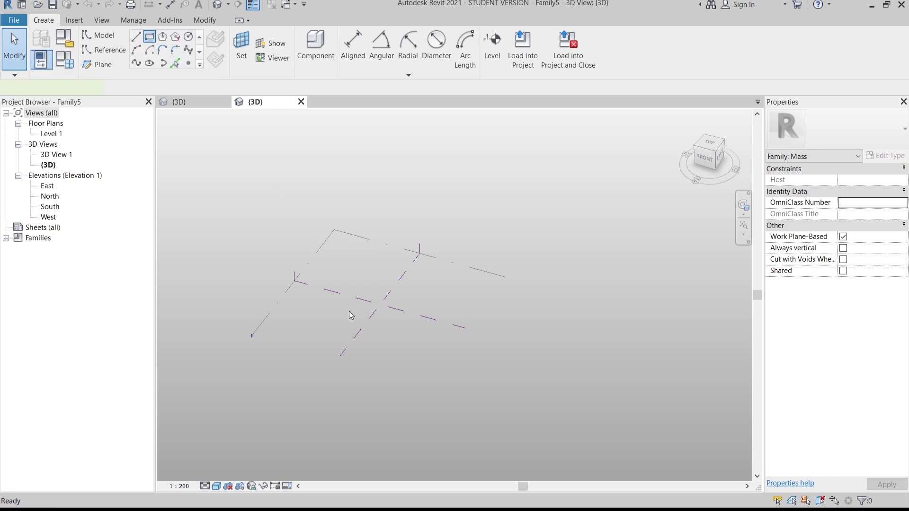
pyautogui.scroll(2, 356, 307)
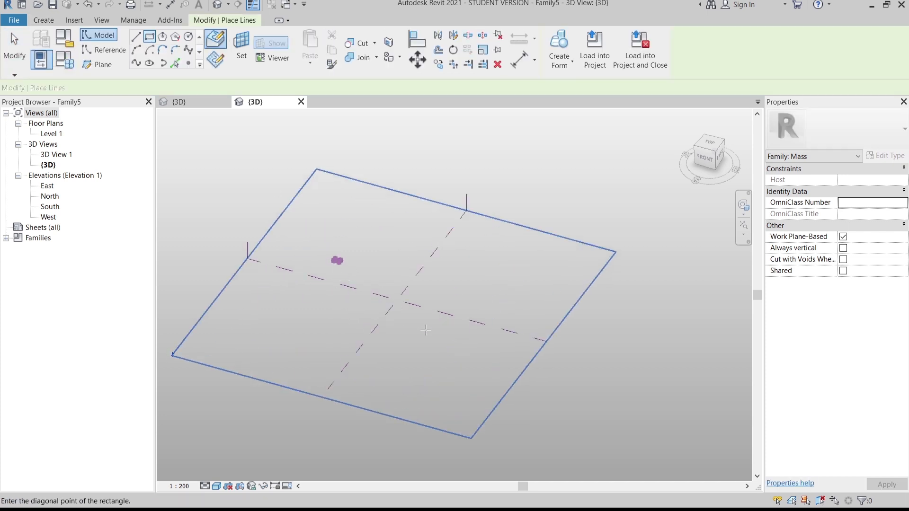
pyautogui.click(428, 354)
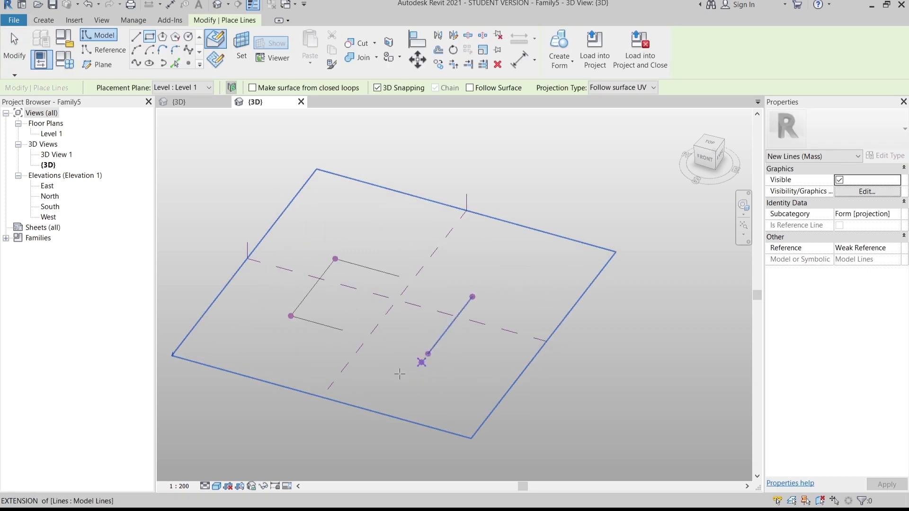
pyautogui.press('Escape')
pyautogui.press('Escape')
# Create a solid block form from the rectangle, choosing the extruded volume instead of the flat surface.
pyautogui.click(409, 352)
pyautogui.moveTo(444, 257); pyautogui.dragTo(448, 256, button='middle')
pyautogui.click(560, 67)
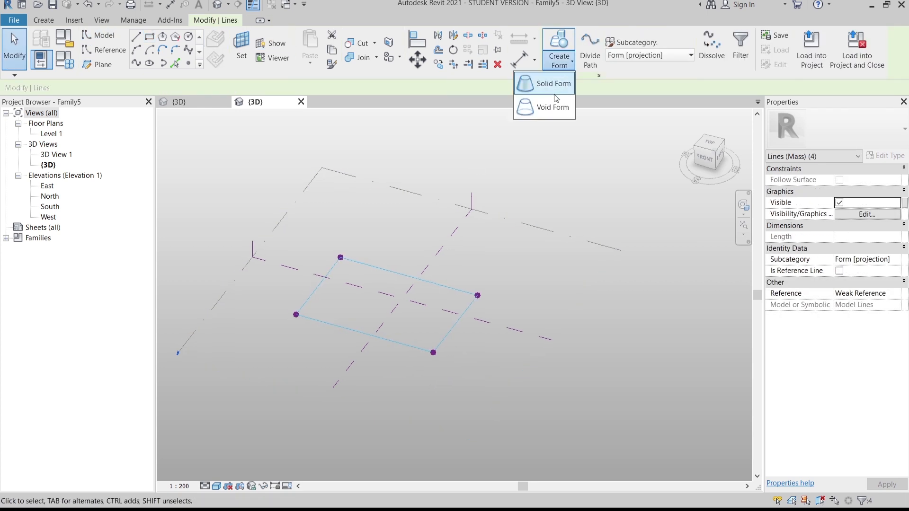
pyautogui.click(554, 88)
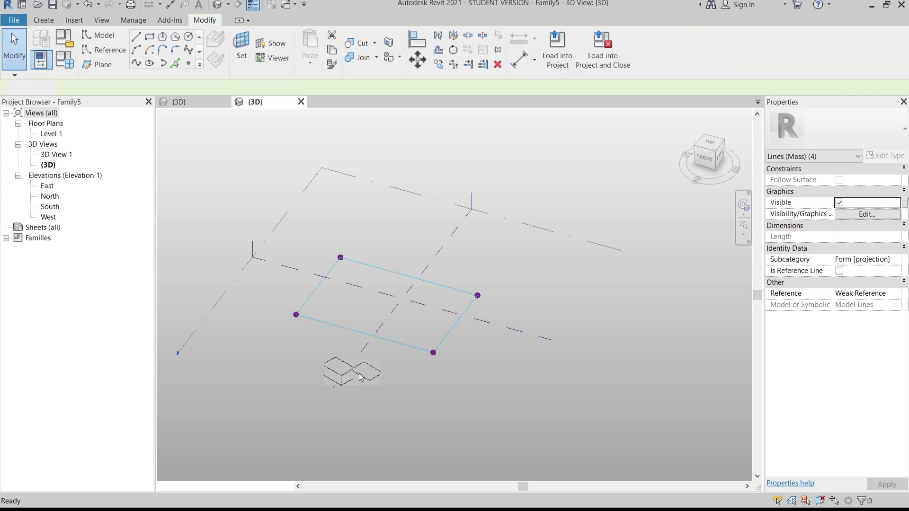
pyautogui.click(341, 379)
# Set the height of the solid block to 25000 mm.
pyautogui.keyDown('shift'); pyautogui.moveTo(307, 359); pyautogui.dragTo(297, 290, button='middle'); pyautogui.keyUp('shift')
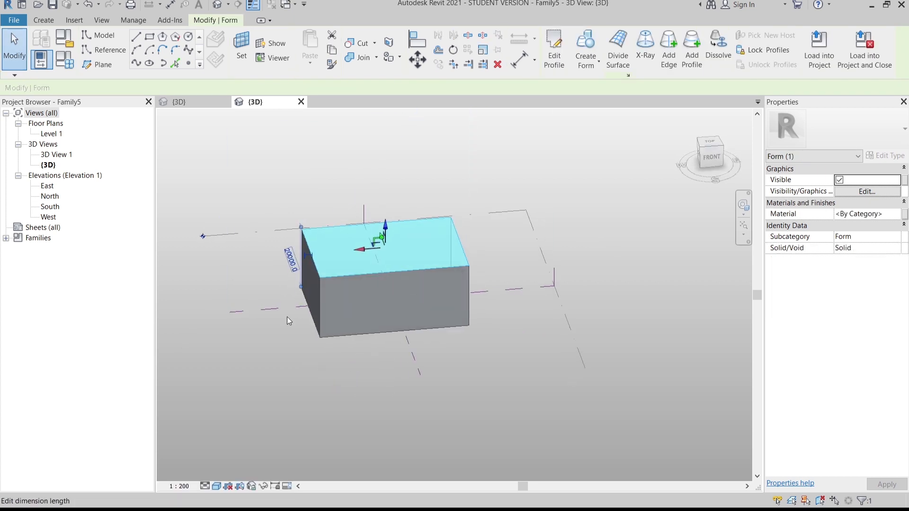
pyautogui.click(290, 260)
pyautogui.write('25M')
pyautogui.press('Return')
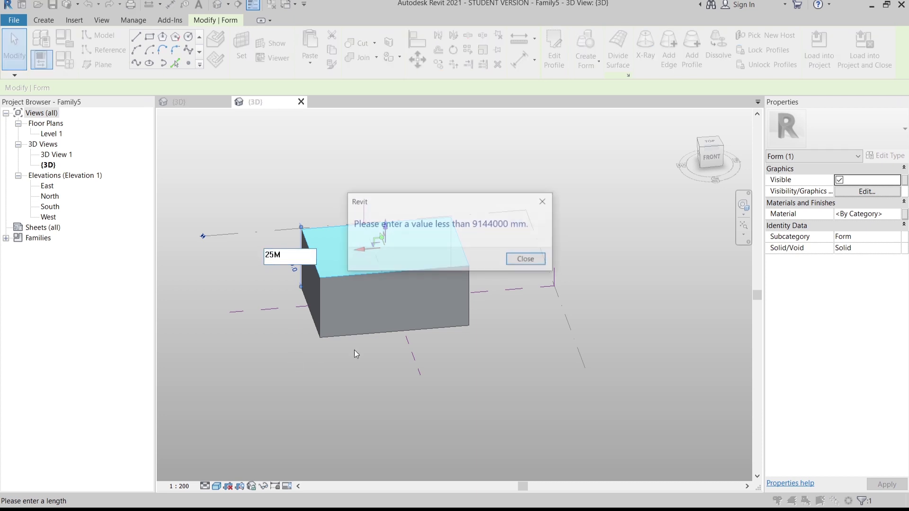
pyautogui.click(541, 263)
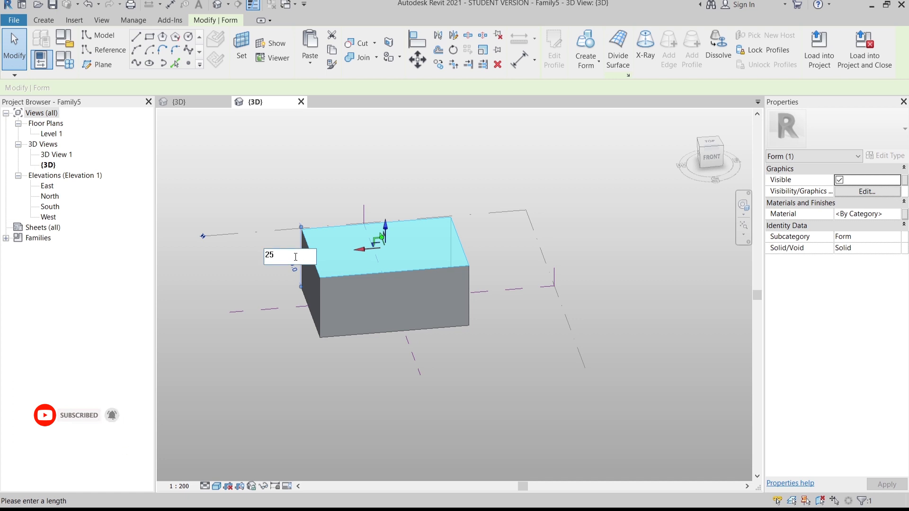
pyautogui.press('Escape')
pyautogui.keyDown('shift'); pyautogui.moveTo(461, 406); pyautogui.dragTo(507, 372, button='middle'); pyautogui.keyUp('shift')
pyautogui.click(291, 334)
# Slope the block's top by lowering its back upper edge to a height of 20000 mm.
pyautogui.keyDown('shift'); pyautogui.moveTo(291, 335); pyautogui.dragTo(374, 368, button='middle'); pyautogui.keyUp('shift')
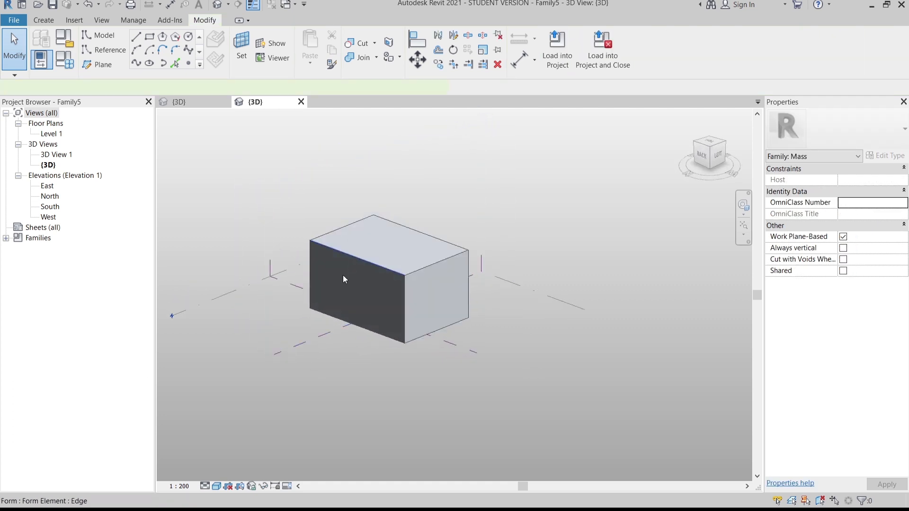
pyautogui.click(351, 257)
pyautogui.scroll(2, 358, 235)
pyautogui.moveTo(365, 220); pyautogui.dragTo(366, 238)
pyautogui.click(266, 287)
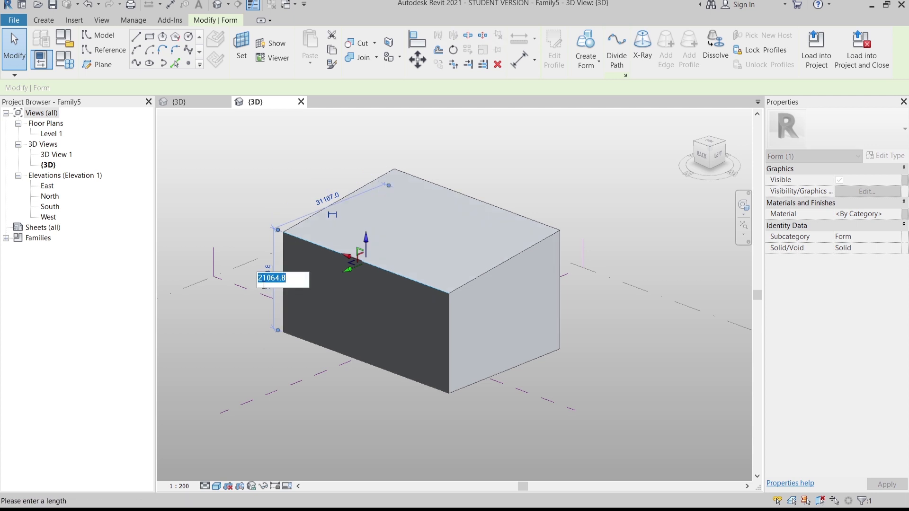
pyautogui.press('Return')
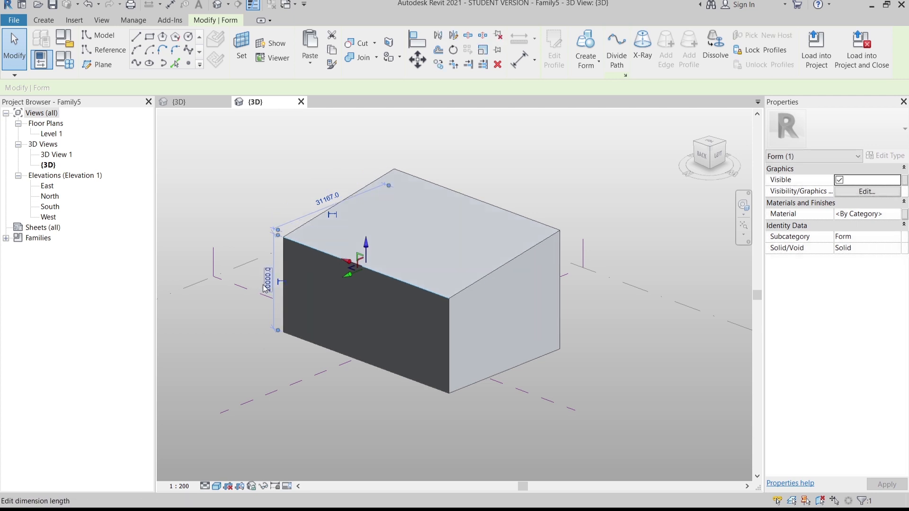
pyautogui.click(258, 260)
# Divide the block's front face into a UV grid with Divide Surface.
pyautogui.scroll(-2, 264, 258)
pyautogui.moveTo(360, 290); pyautogui.dragTo(344, 269, button='middle')
pyautogui.keyDown('shift'); pyautogui.moveTo(599, 295); pyautogui.dragTo(388, 298, button='middle'); pyautogui.keyUp('shift')
pyautogui.keyDown('shift'); pyautogui.moveTo(396, 370); pyautogui.dragTo(448, 356, button='middle'); pyautogui.keyUp('shift')
pyautogui.keyDown('shift'); pyautogui.moveTo(391, 277); pyautogui.dragTo(379, 266, button='middle'); pyautogui.keyUp('shift')
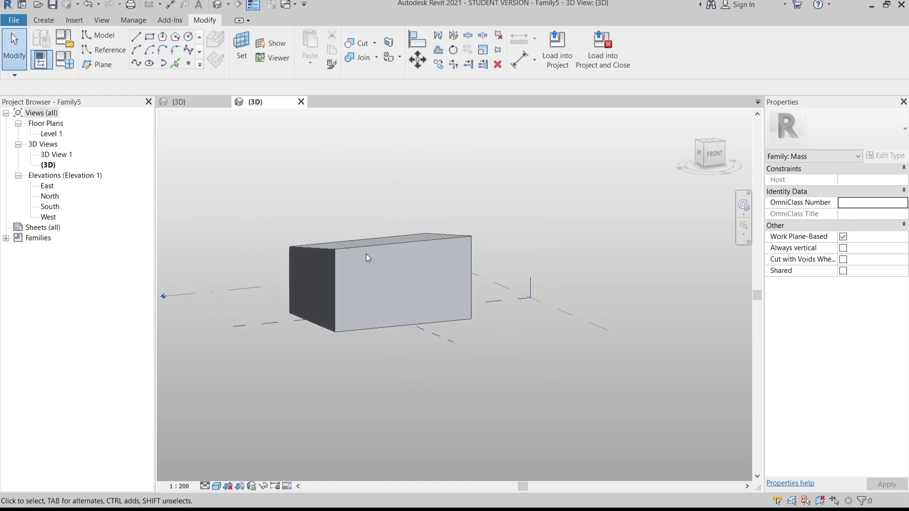
pyautogui.press('Tab')
pyautogui.press('Tab')
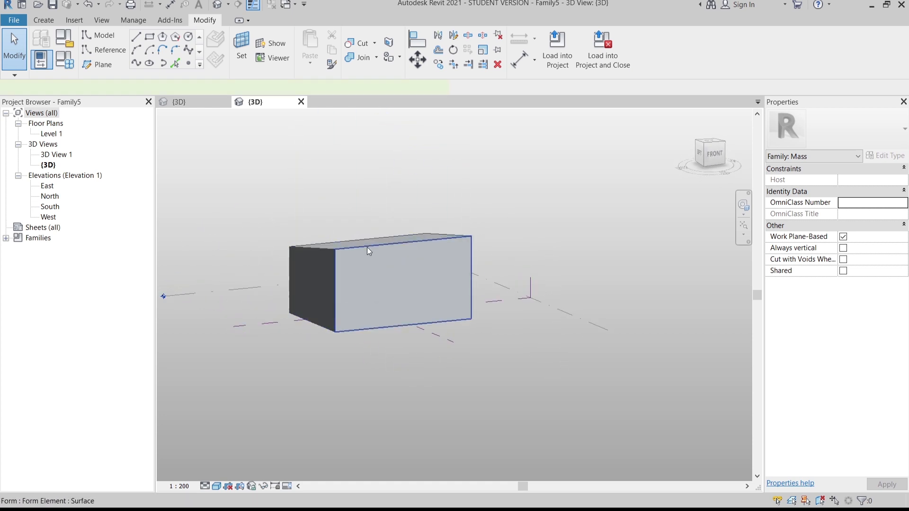
pyautogui.click(367, 247)
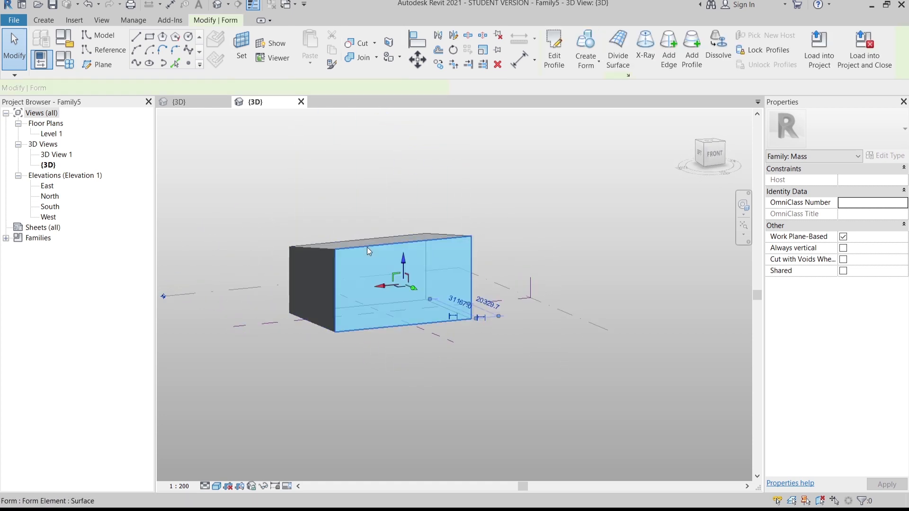
pyautogui.click(610, 50)
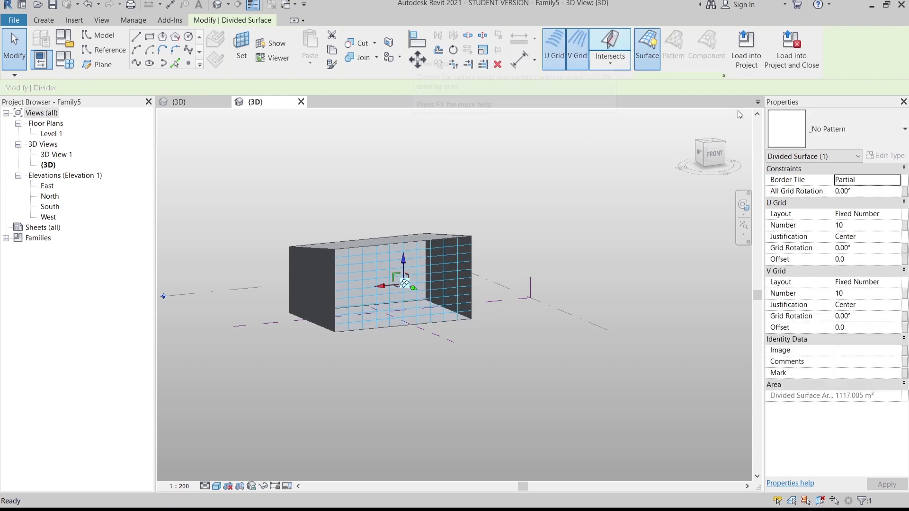
# Show the grid nodes in the surface representation of the divided front face.
pyautogui.click(724, 76)
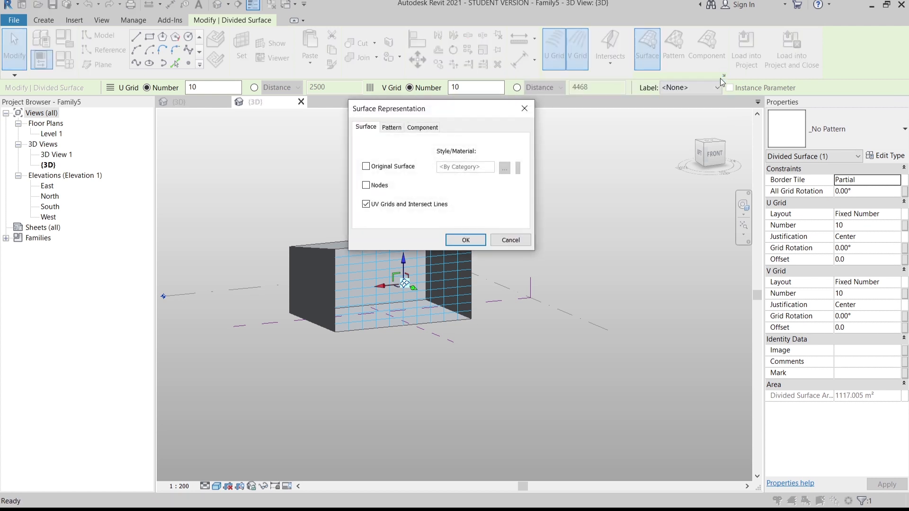
pyautogui.click(466, 241)
pyautogui.scroll(6, 458, 293)
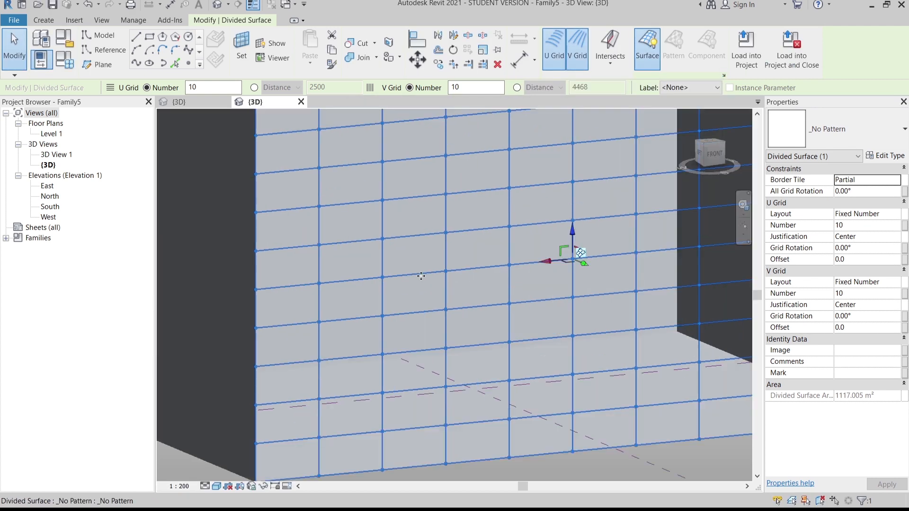
pyautogui.scroll(-8, 458, 297)
pyautogui.click(580, 388)
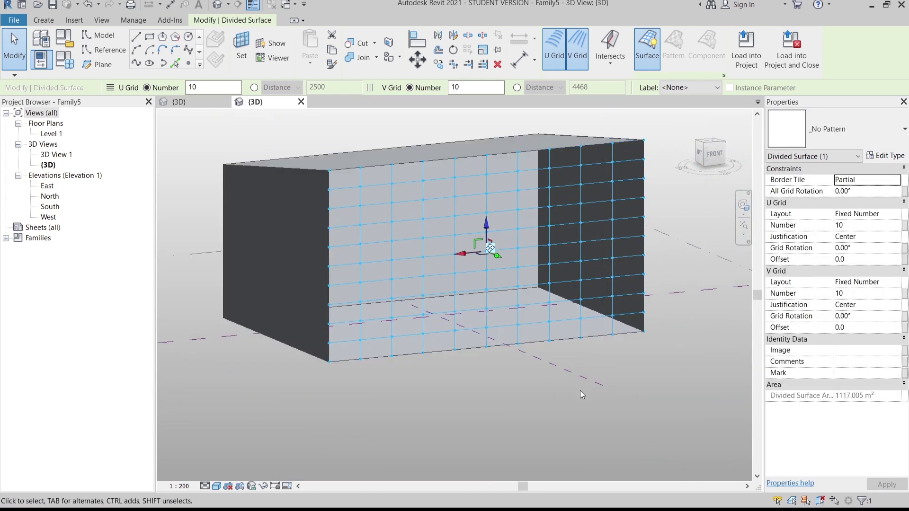
pyautogui.moveTo(590, 399)
pyautogui.keyDown('shift'); pyautogui.mouseDown(button='middle')
pyautogui.moveTo(578, 410)
pyautogui.moveTo(600, 401)
pyautogui.mouseUp(button='middle'); pyautogui.keyUp('shift')
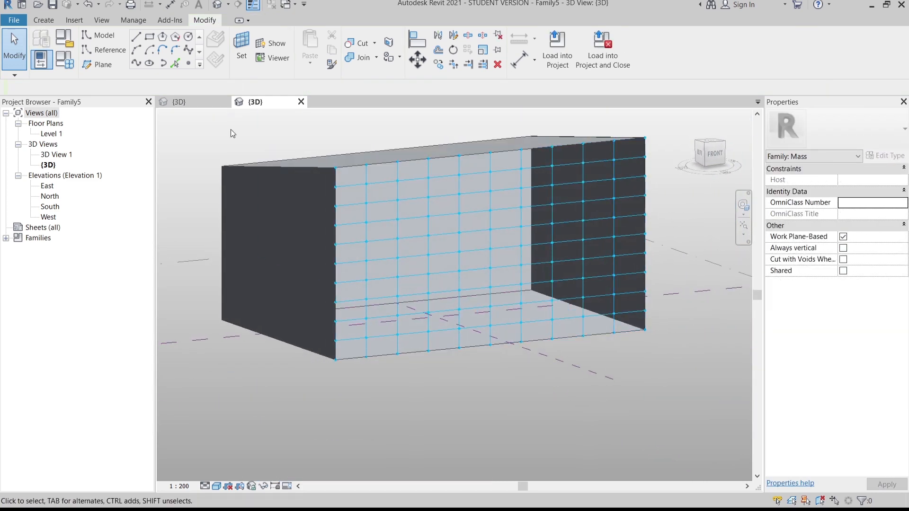
pyautogui.click(44, 20)
pyautogui.click(318, 46)
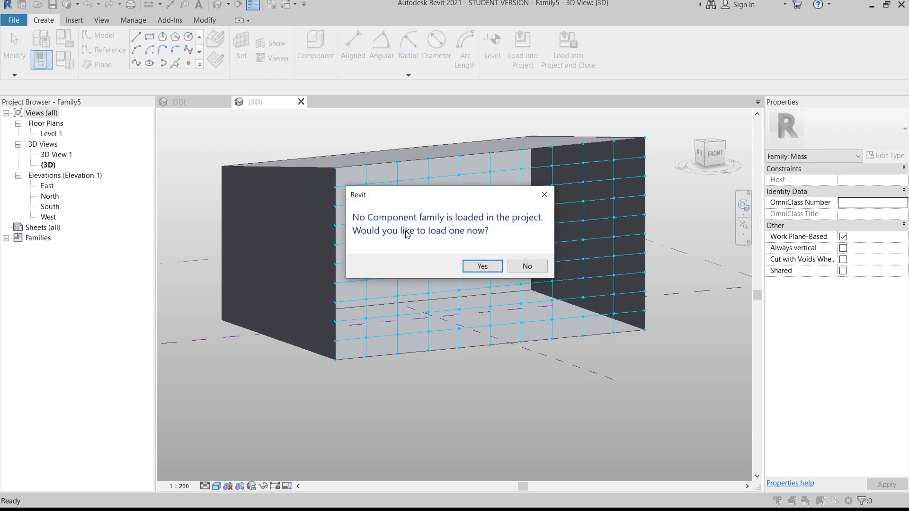
pyautogui.moveTo(447, 198); pyautogui.dragTo(435, 194)
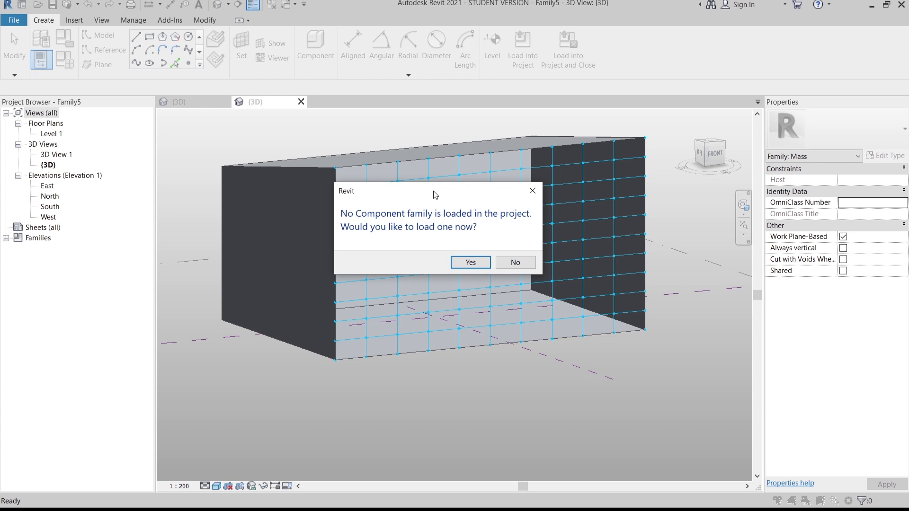
pyautogui.click(533, 192)
pyautogui.click(183, 103)
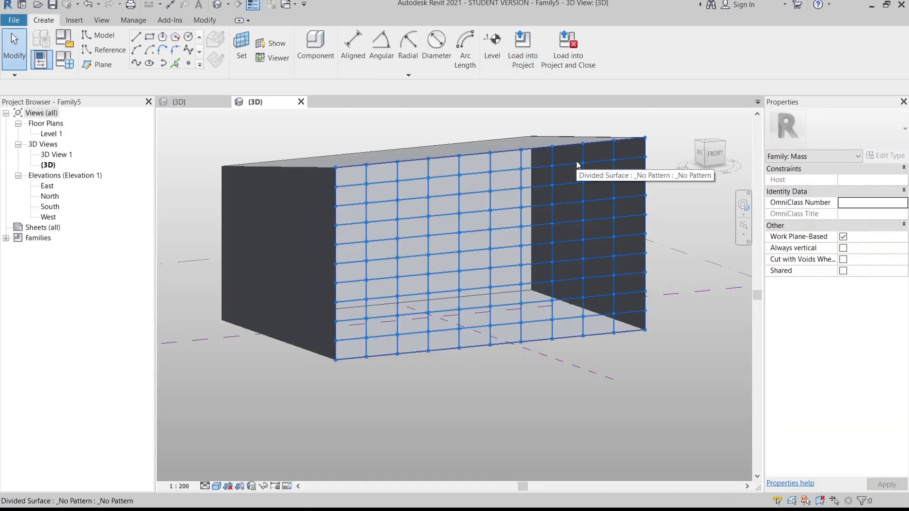
pyautogui.moveTo(550, 332); pyautogui.dragTo(530, 293, button='middle')
pyautogui.scroll(-1, 536, 316)
pyautogui.keyDown('shift'); pyautogui.moveTo(582, 343); pyautogui.dragTo(584, 367, button='middle'); pyautogui.keyUp('shift')
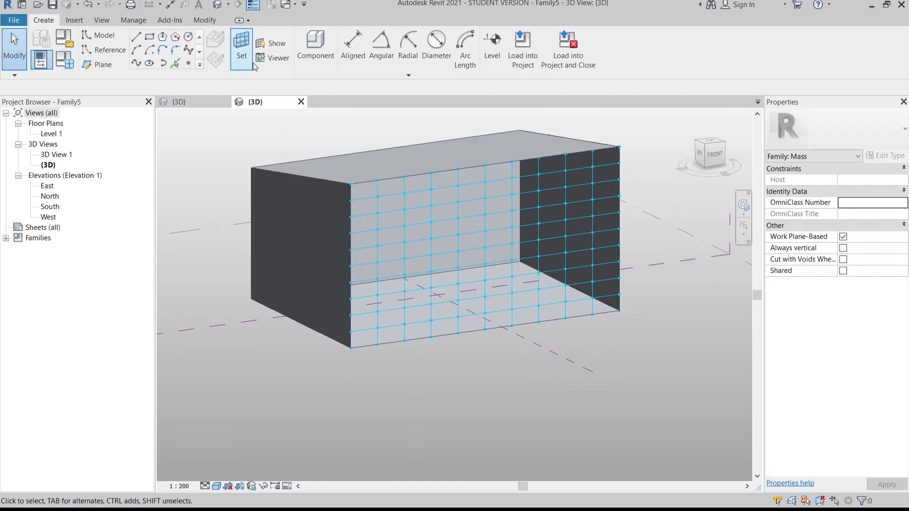
# Place two Family4 (Type 1) curtain panels side by side on the grid nodes of the facade's second row from the top, starting at its left edge.
pyautogui.click(313, 53)
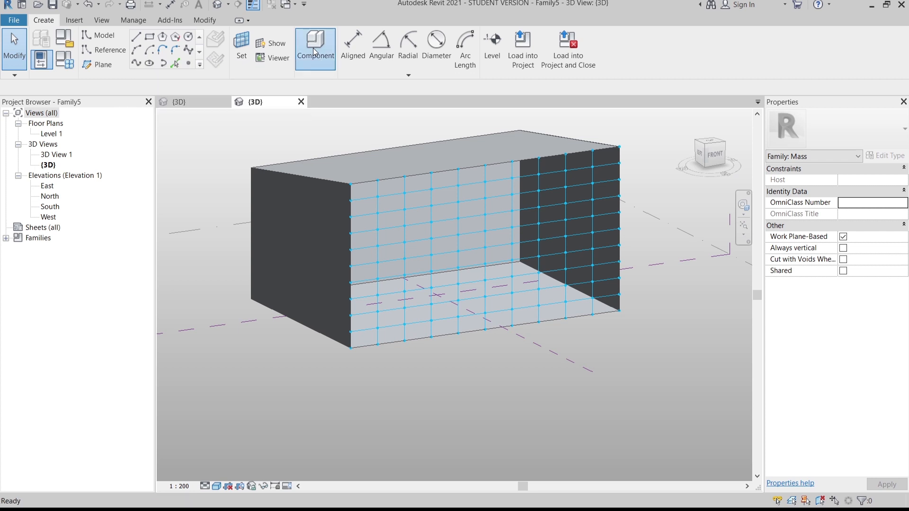
pyautogui.scroll(5, 530, 132)
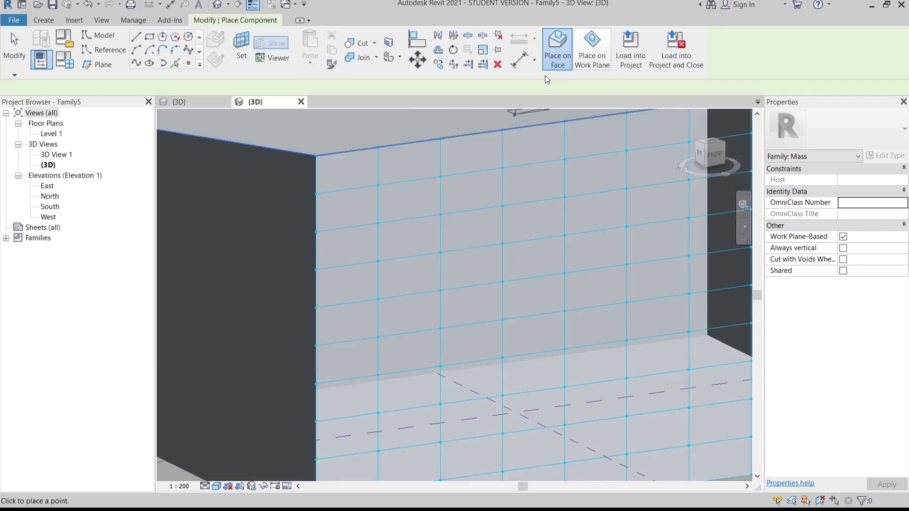
pyautogui.scroll(2, 326, 231)
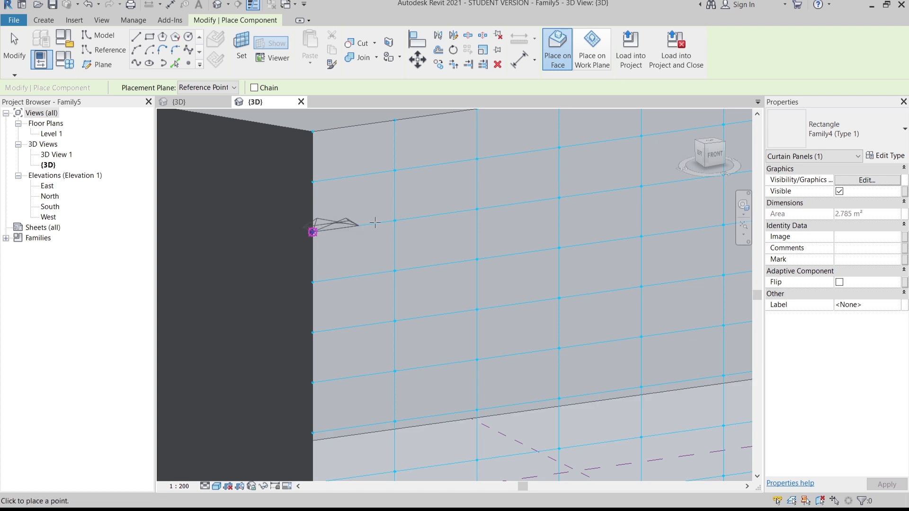
pyautogui.click(394, 220)
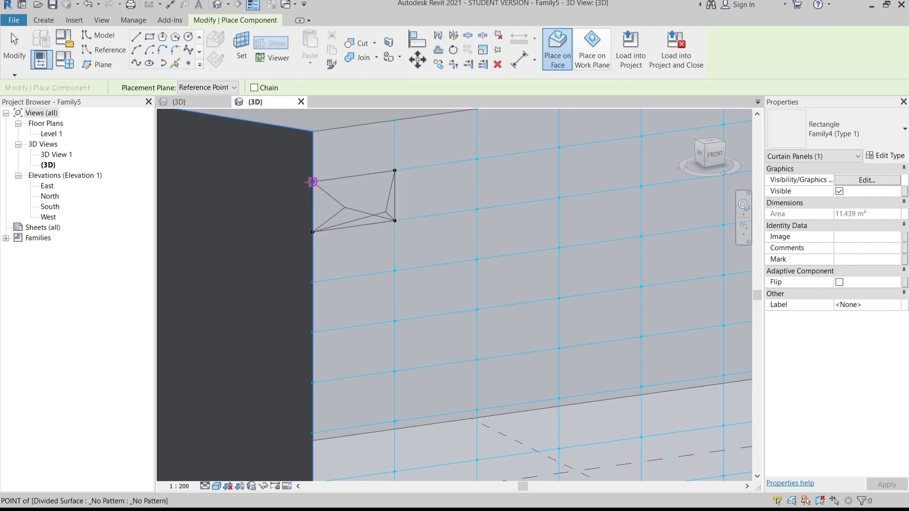
pyautogui.scroll(1, 432, 226)
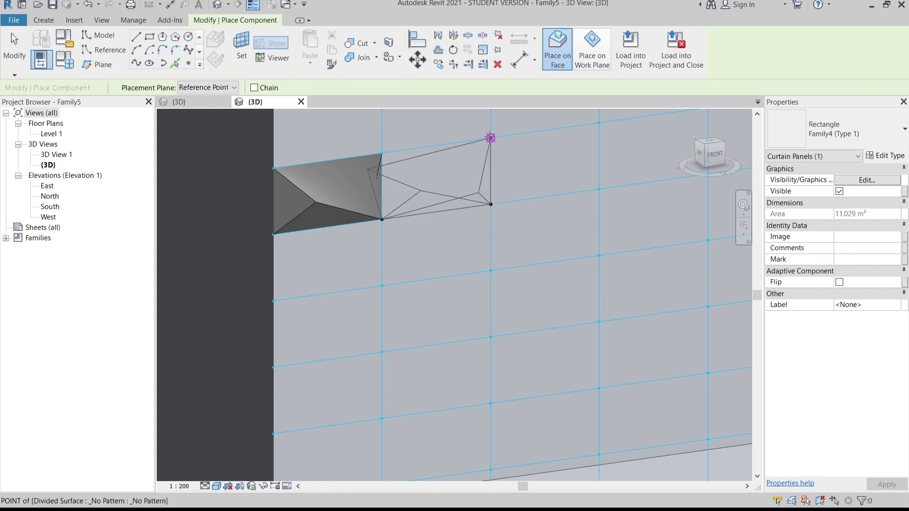
pyautogui.click(382, 151)
pyautogui.moveTo(394, 237); pyautogui.dragTo(389, 205, button='middle')
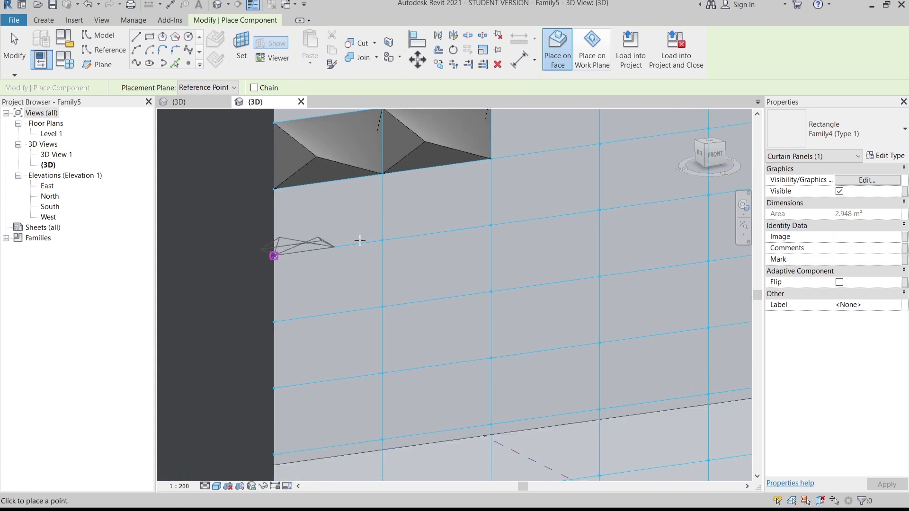
# Place two more Family4 (Type 1) curtain panels on the grid nodes directly below the first pair, completing a two-by-two block.
pyautogui.click(273, 256)
pyautogui.click(382, 240)
pyautogui.click(382, 174)
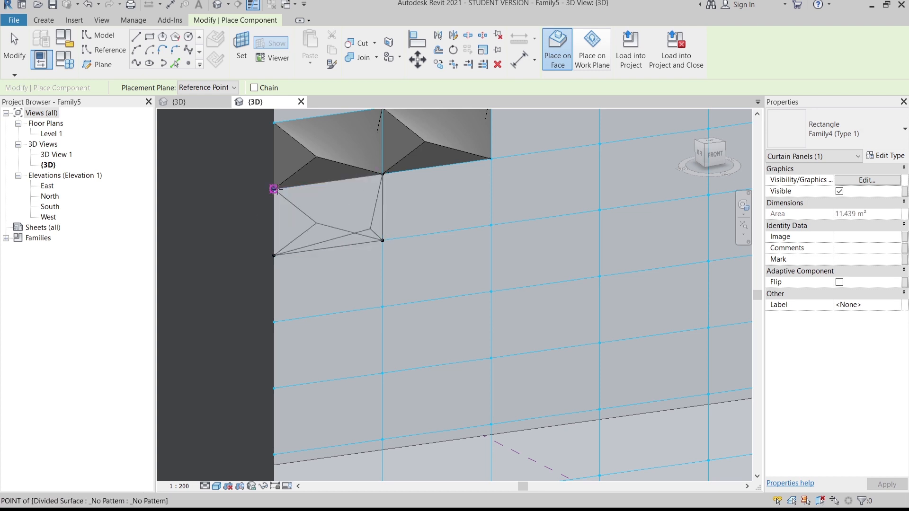
pyautogui.click(274, 188)
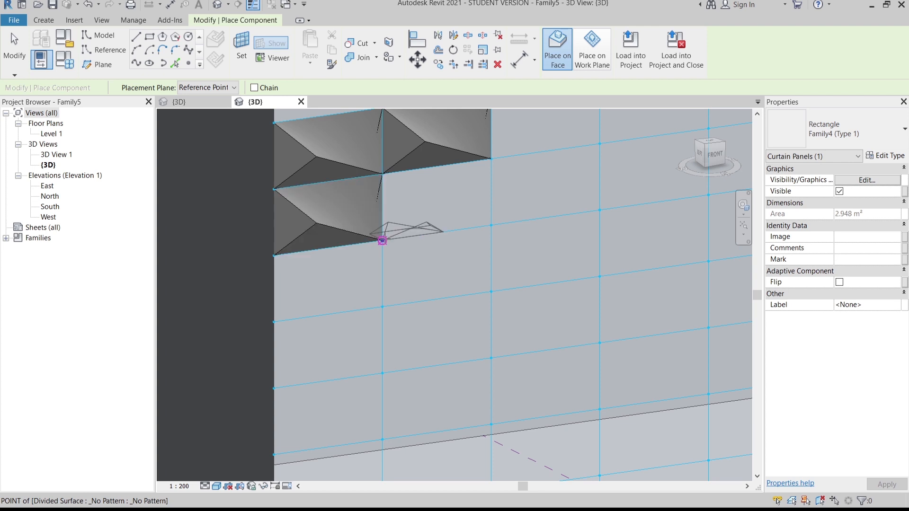
pyautogui.click(382, 240)
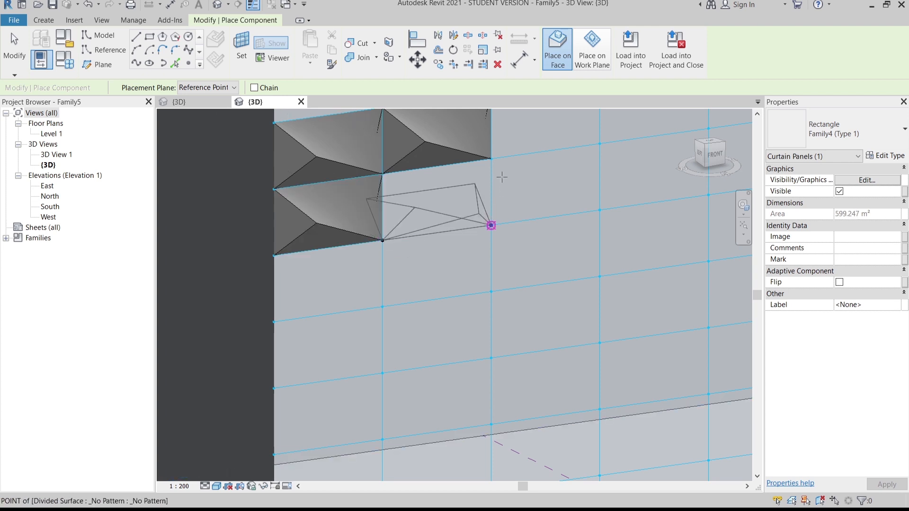
pyautogui.click(490, 225)
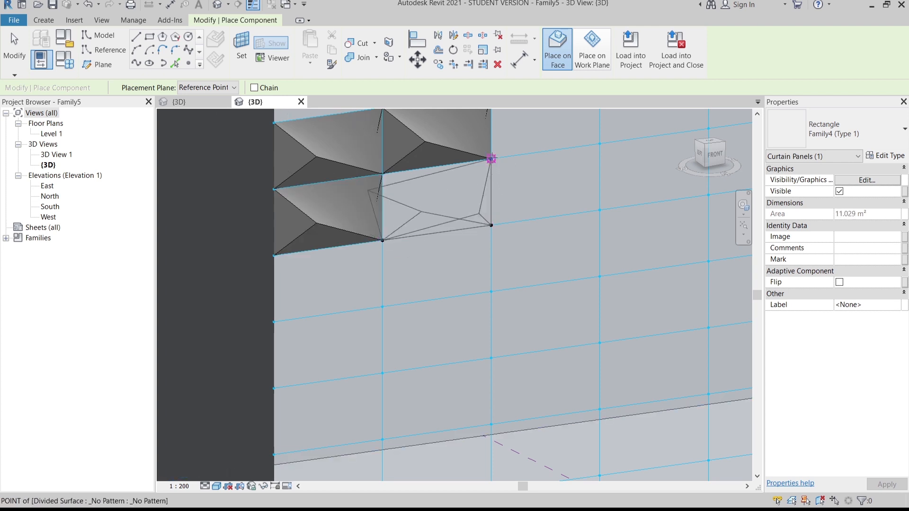
pyautogui.click(382, 174)
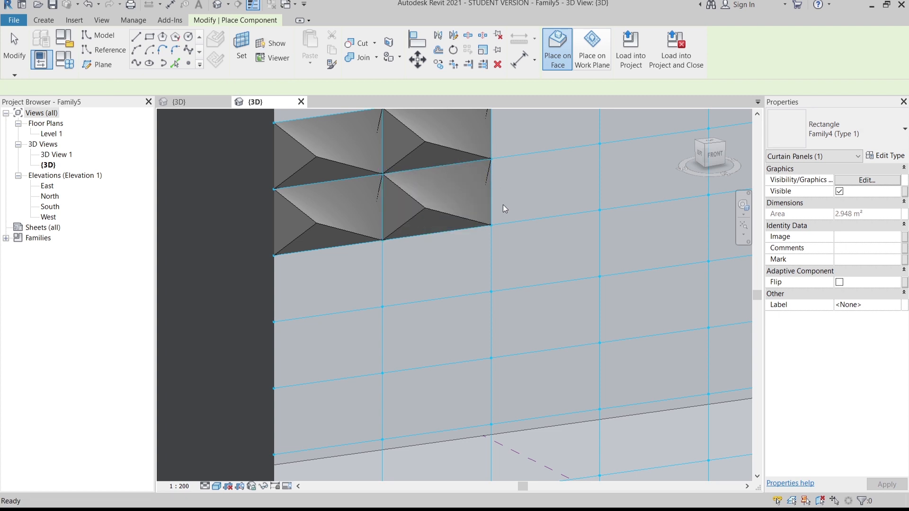
pyautogui.scroll(-4, 503, 204)
pyautogui.press('Escape')
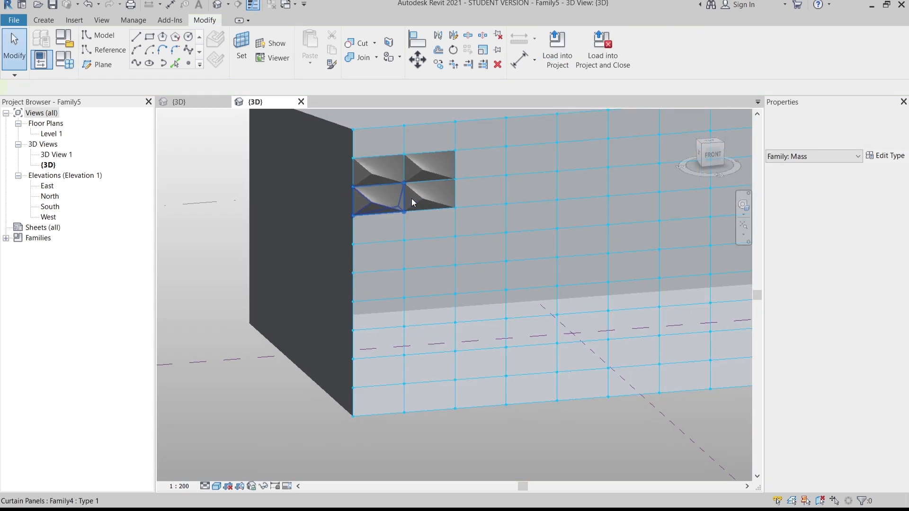
# Change the upper-right and lower-left panels of the two-by-two block to Family4 (Type 2).
pyautogui.click(408, 203)
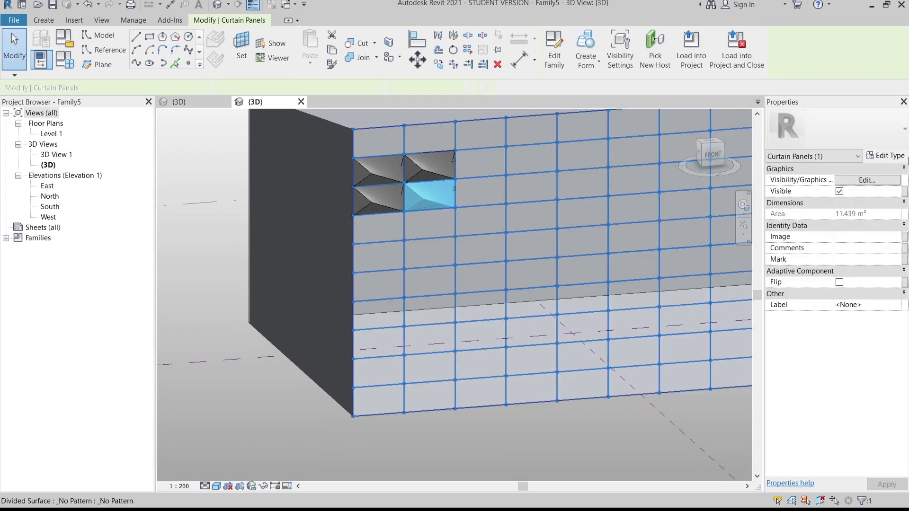
pyautogui.scroll(2, 458, 214)
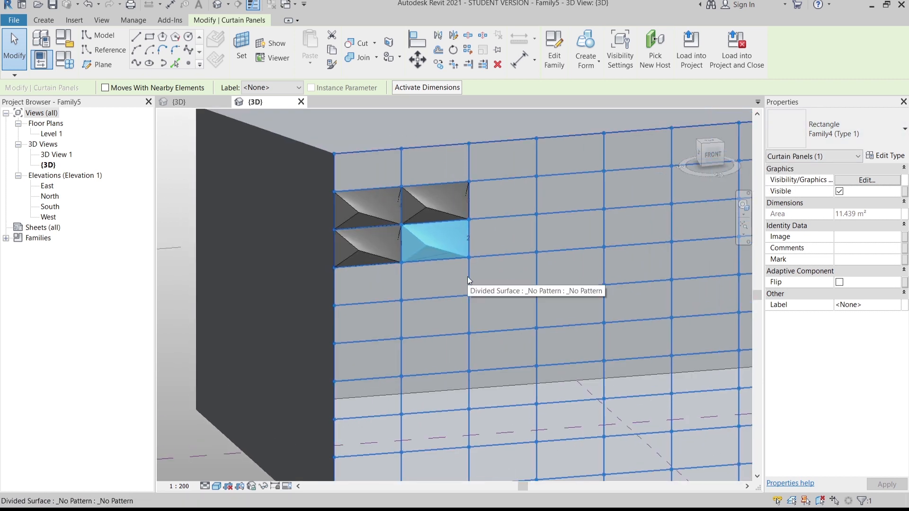
pyautogui.moveTo(473, 315); pyautogui.dragTo(467, 291, button='middle')
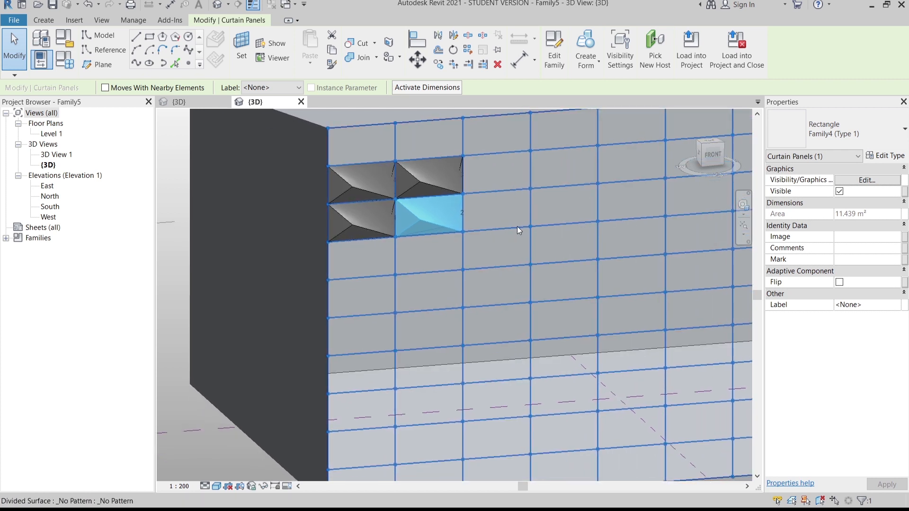
pyautogui.click(430, 183)
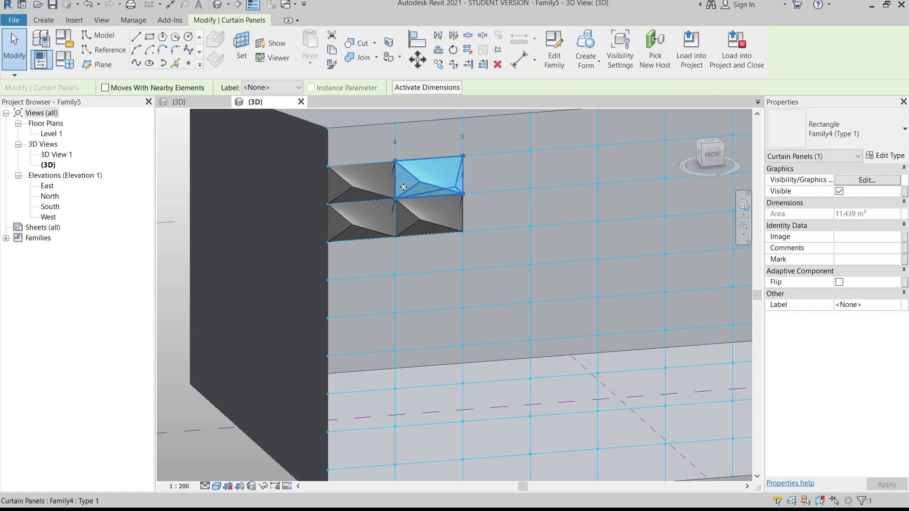
pyautogui.keyDown('ctrl'); pyautogui.click(365, 231); pyautogui.keyUp('ctrl')
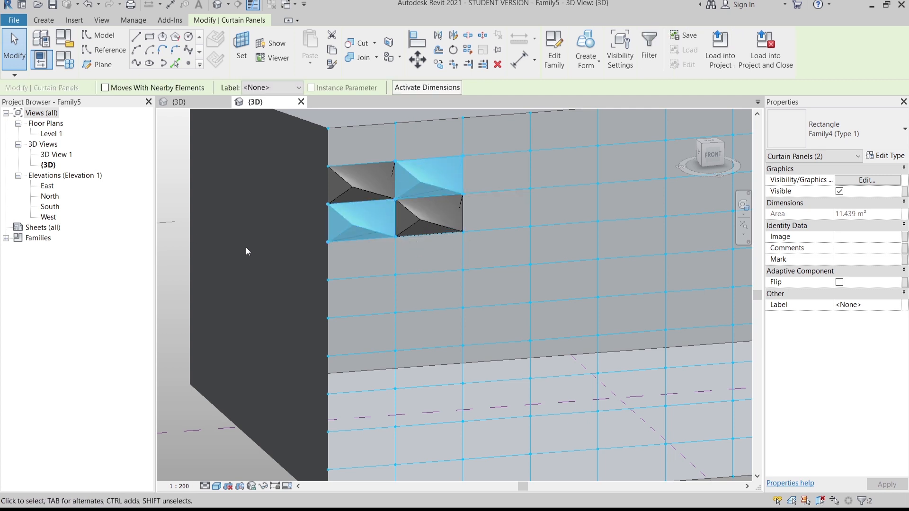
pyautogui.click(873, 131)
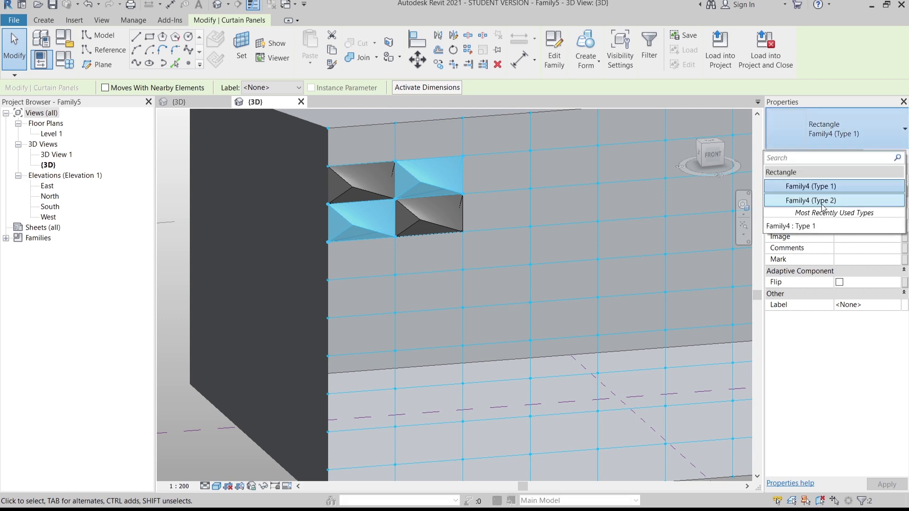
pyautogui.click(821, 205)
pyautogui.moveTo(489, 270)
pyautogui.keyDown('shift'); pyautogui.mouseDown(button='middle')
pyautogui.moveTo(498, 184)
pyautogui.moveTo(463, 258)
pyautogui.moveTo(495, 264)
pyautogui.moveTo(486, 270)
pyautogui.mouseUp(button='middle'); pyautogui.keyUp('shift')
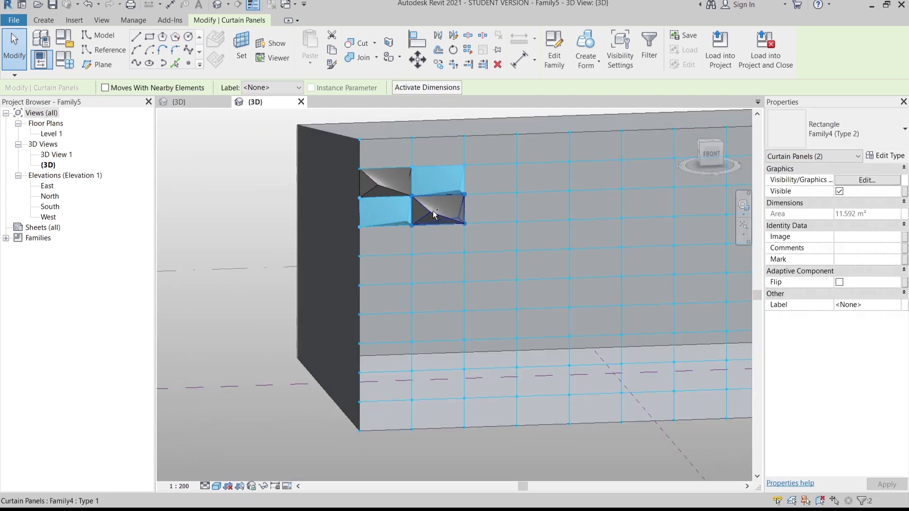
# Repeat the block of four panels across the whole divided front face.
pyautogui.keyDown('ctrl'); pyautogui.click(432, 211); pyautogui.keyUp('ctrl')
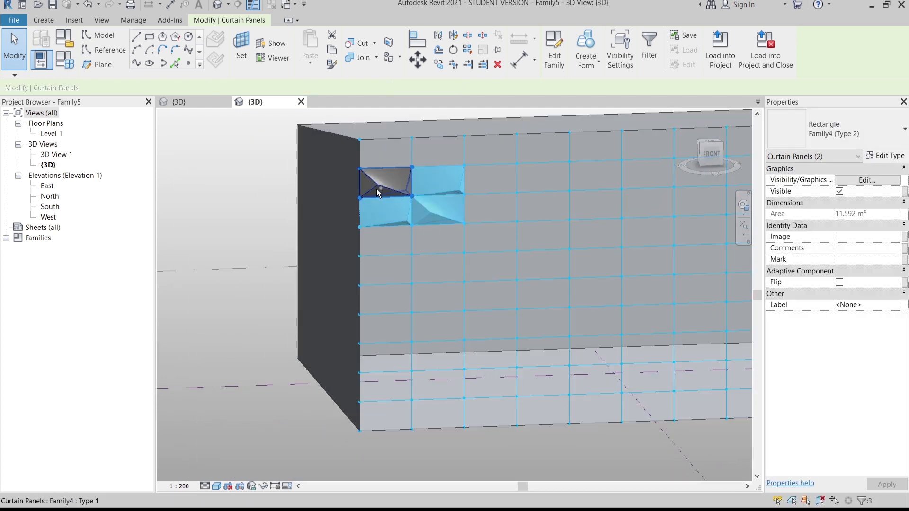
pyautogui.keyDown('ctrl'); pyautogui.click(376, 189); pyautogui.keyUp('ctrl')
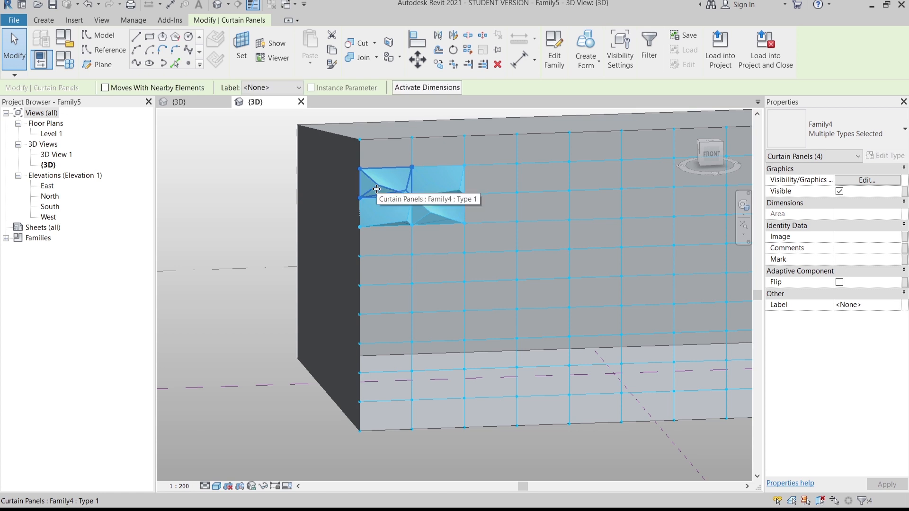
pyautogui.click(470, 56)
pyautogui.scroll(-4, 587, 331)
pyautogui.moveTo(700, 393); pyautogui.dragTo(517, 406, button='middle')
pyautogui.keyDown('shift'); pyautogui.moveTo(546, 386); pyautogui.dragTo(524, 393, button='middle'); pyautogui.keyUp('shift')
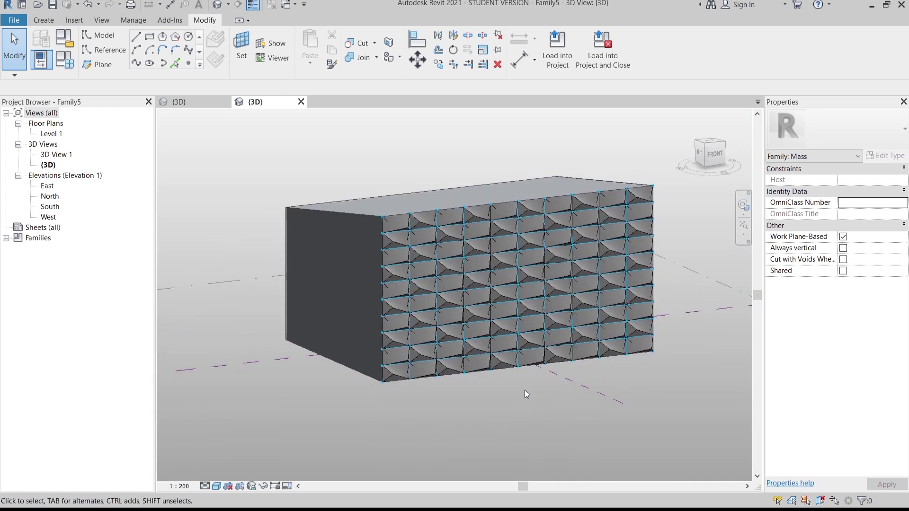
# Change the Type 1 repeater that includes the facade's bottom-left panel to Family4 (Type 2).
pyautogui.click(445, 377)
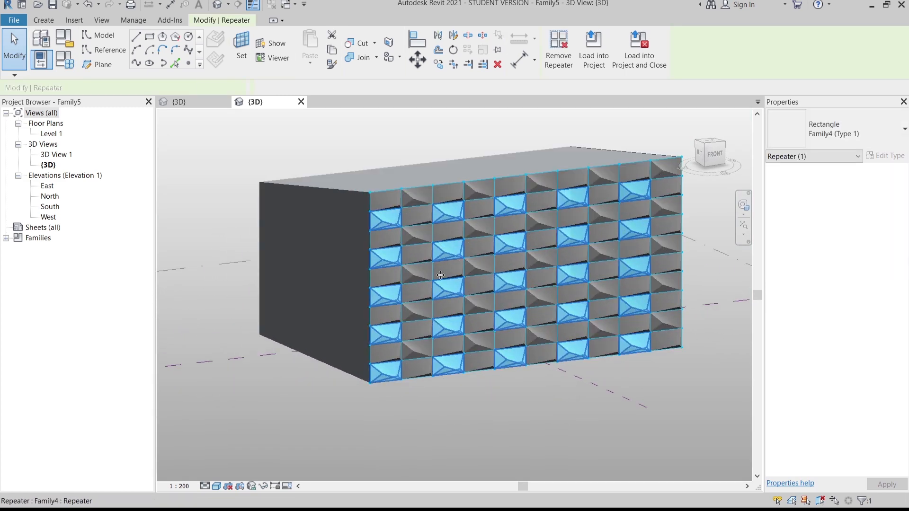
pyautogui.click(891, 145)
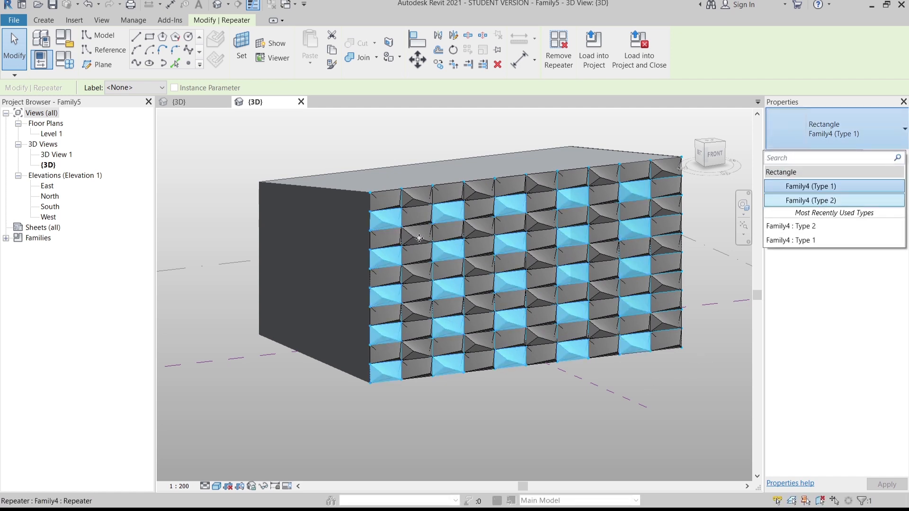
pyautogui.click(810, 200)
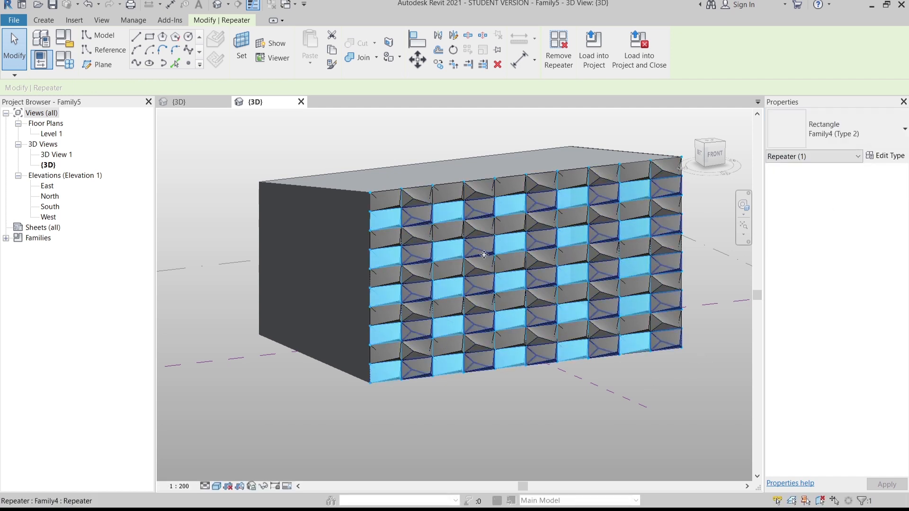
pyautogui.keyDown('shift'); pyautogui.moveTo(511, 378); pyautogui.dragTo(559, 383, button='middle'); pyautogui.keyUp('shift')
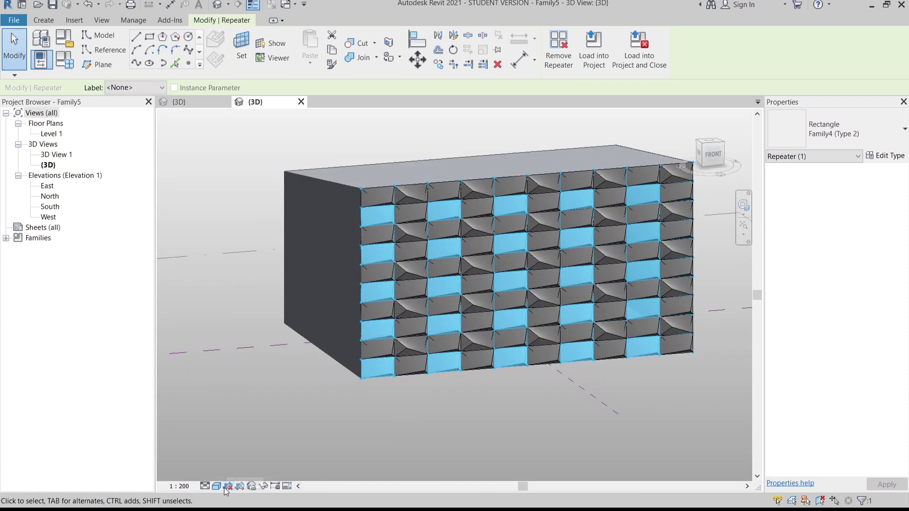
# Display the model in the Realistic visual style and examine the facade panels' materials from several angles.
pyautogui.click(216, 486)
pyautogui.click(227, 474)
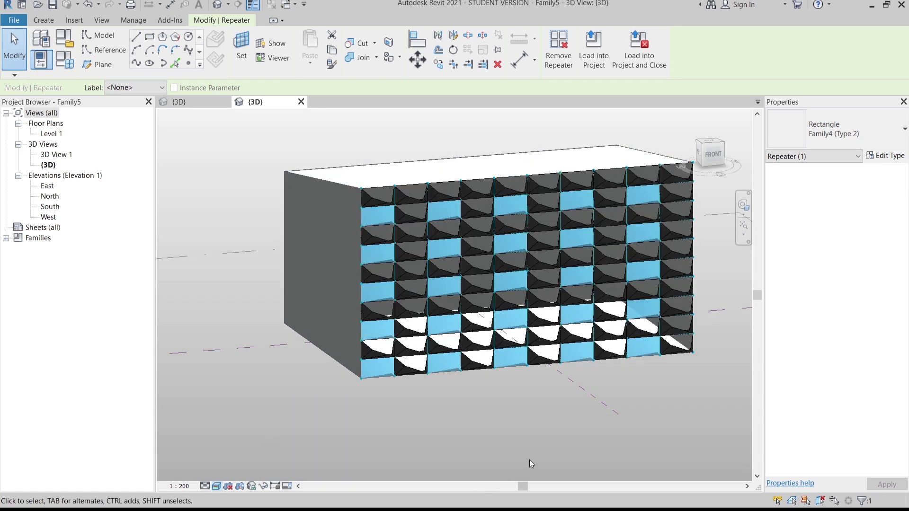
pyautogui.click(641, 406)
pyautogui.keyDown('shift'); pyautogui.moveTo(671, 399); pyautogui.dragTo(703, 389, button='middle'); pyautogui.keyUp('shift')
pyautogui.scroll(6, 382, 346)
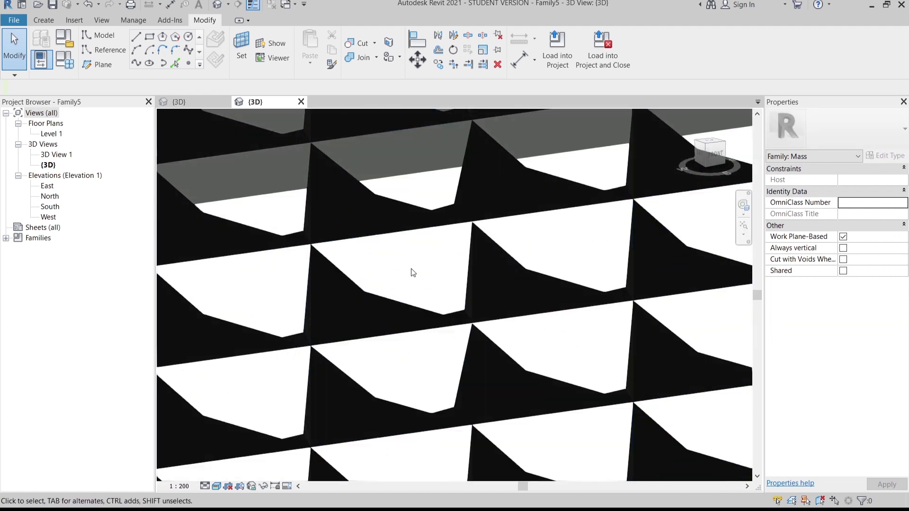
pyautogui.keyDown('shift'); pyautogui.moveTo(490, 289); pyautogui.dragTo(394, 286, button='middle'); pyautogui.keyUp('shift')
pyautogui.scroll(6, 438, 339)
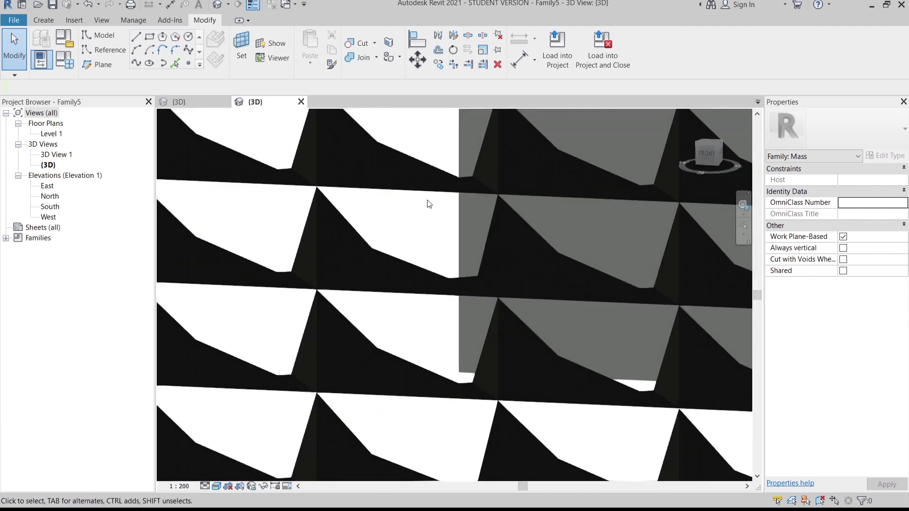
pyautogui.scroll(-10, 436, 229)
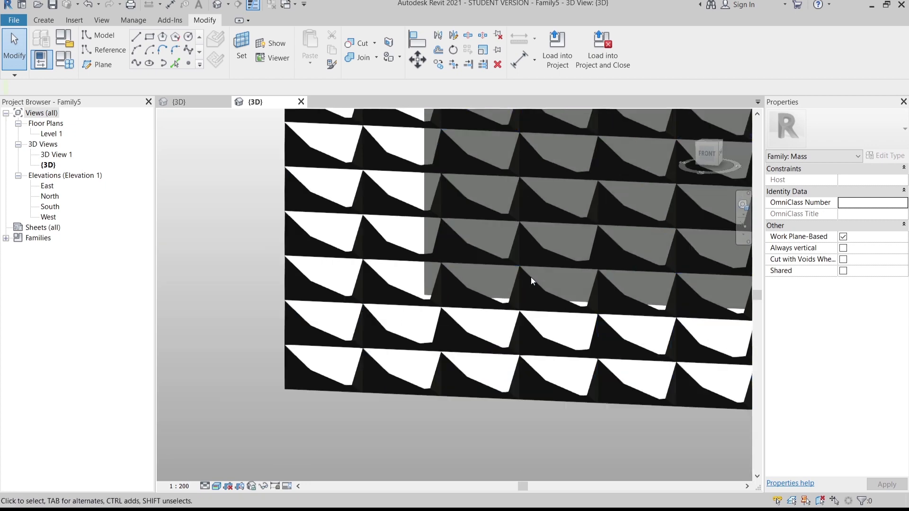
pyautogui.scroll(-3, 531, 281)
pyautogui.keyDown('shift'); pyautogui.moveTo(531, 280); pyautogui.dragTo(577, 284, button='middle'); pyautogui.keyUp('shift')
pyautogui.scroll(6, 304, 175)
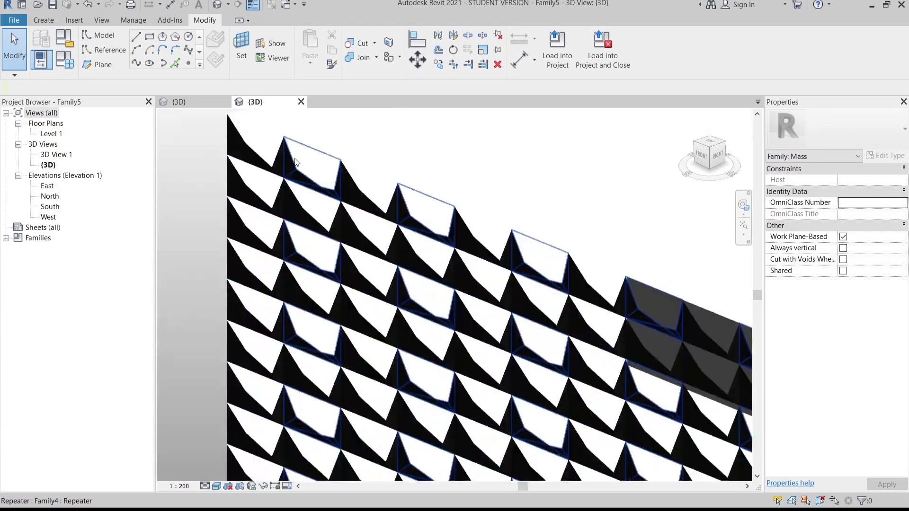
pyautogui.scroll(2, 315, 175)
pyautogui.scroll(-6, 339, 225)
pyautogui.moveTo(375, 260); pyautogui.dragTo(489, 184, button='middle')
pyautogui.keyDown('shift'); pyautogui.moveTo(409, 265); pyautogui.dragTo(663, 303, button='middle'); pyautogui.keyUp('shift')
# Display the model in the Hidden Line visual style and view the panel pattern from the opposite side.
pyautogui.click(216, 486)
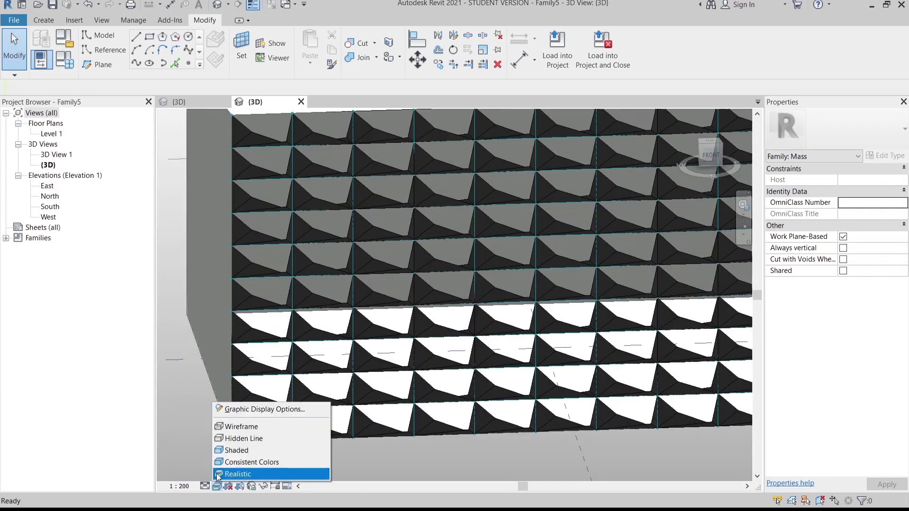
pyautogui.click(231, 440)
pyautogui.keyDown('shift'); pyautogui.moveTo(336, 416); pyautogui.dragTo(510, 409, button='middle'); pyautogui.keyUp('shift')
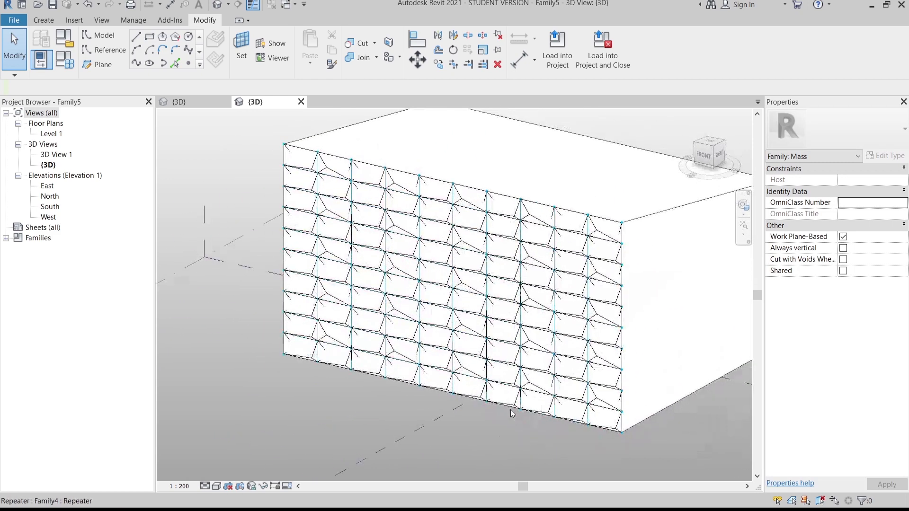
# Set the visual style to Shaded and view the panels near the facade's upper left corner up close.
pyautogui.click(216, 487)
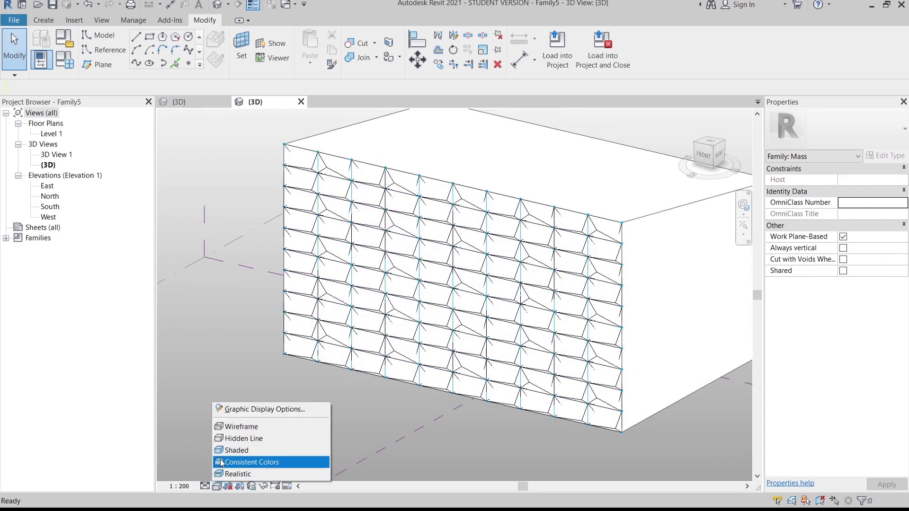
pyautogui.click(237, 450)
pyautogui.keyDown('shift'); pyautogui.moveTo(280, 415); pyautogui.dragTo(427, 392, button='middle'); pyautogui.keyUp('shift')
pyautogui.scroll(8, 298, 297)
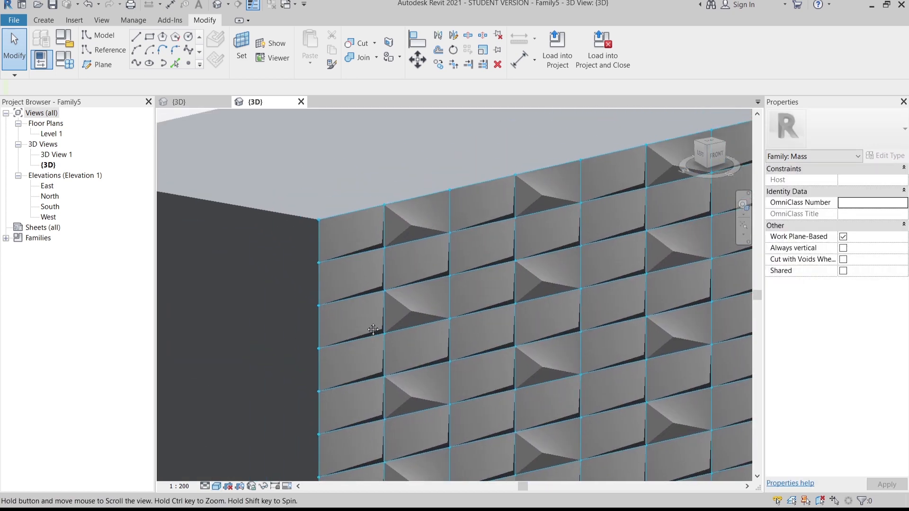
# Change the repeater that includes the facade's top-left panel to Family4 (Type 1).
pyautogui.keyDown('shift'); pyautogui.moveTo(345, 304); pyautogui.dragTo(495, 245, button='middle'); pyautogui.keyUp('shift')
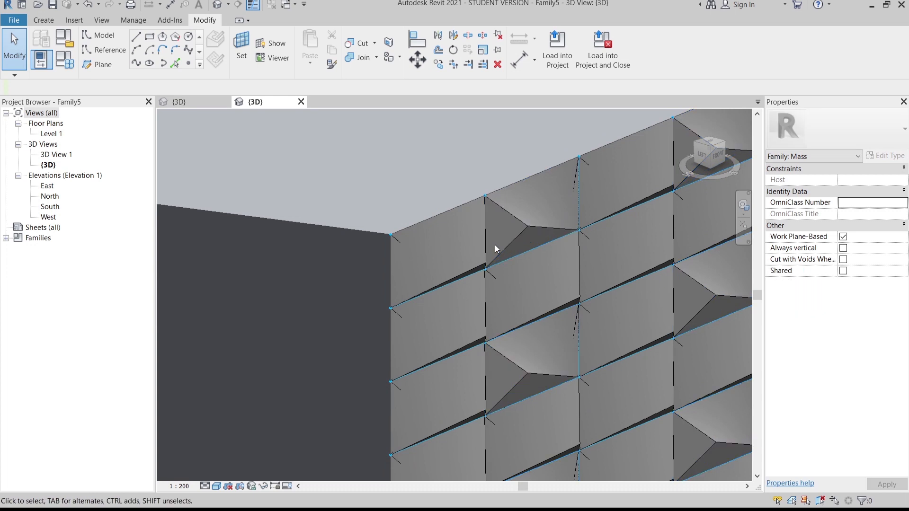
pyautogui.click(402, 237)
pyautogui.keyDown('shift'); pyautogui.moveTo(446, 297); pyautogui.dragTo(434, 170, button='middle'); pyautogui.keyUp('shift')
pyautogui.click(847, 135)
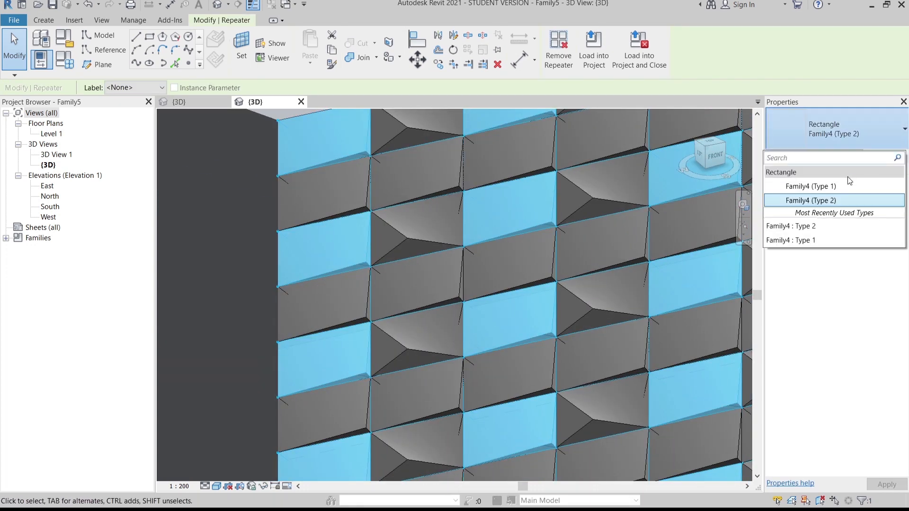
pyautogui.click(841, 186)
pyautogui.keyDown('ctrl'); pyautogui.moveTo(507, 251); pyautogui.dragTo(486, 213, button='middle'); pyautogui.keyUp('ctrl')
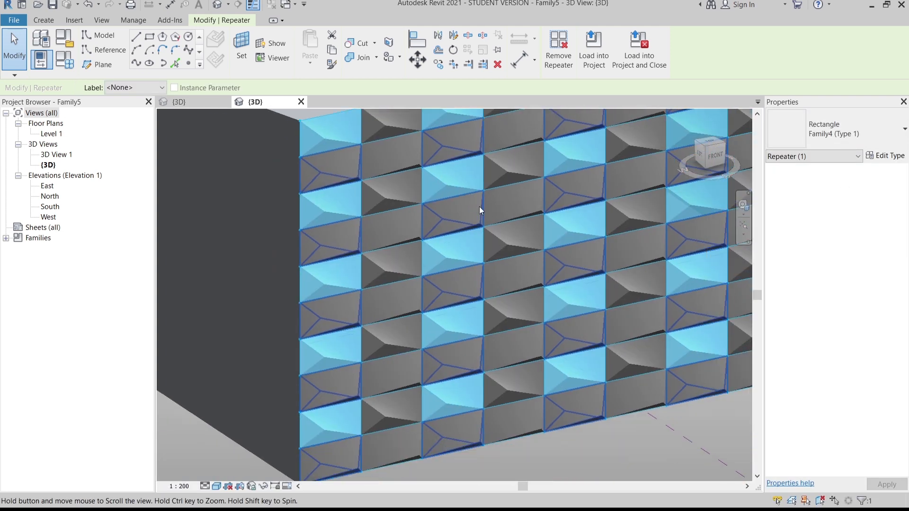
# Change the Type 2 repeater that includes the facade's bottom-left panel to Family4 (Type 1).
pyautogui.click(646, 445)
pyautogui.moveTo(660, 454); pyautogui.dragTo(650, 437, button='middle')
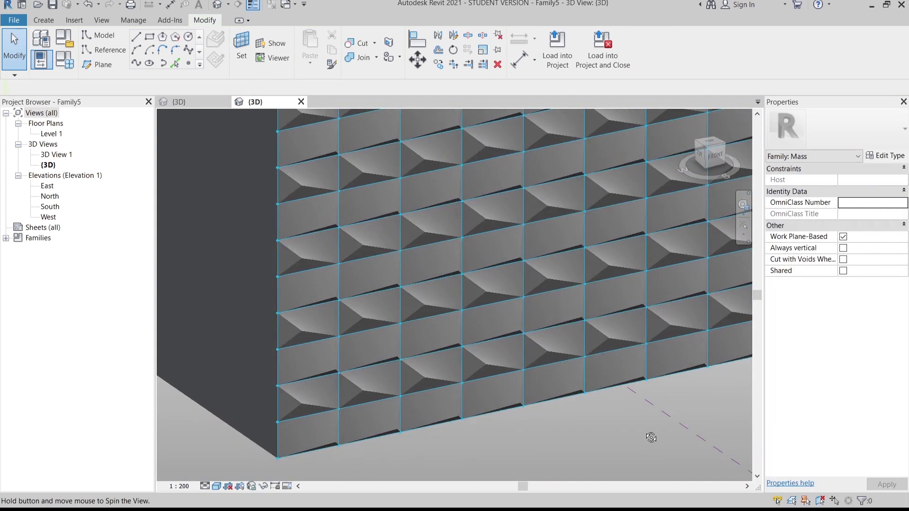
pyautogui.click(439, 274)
pyautogui.keyDown('shift'); pyautogui.moveTo(439, 275); pyautogui.dragTo(465, 304, button='middle'); pyautogui.keyUp('shift')
pyautogui.click(892, 132)
pyautogui.click(830, 186)
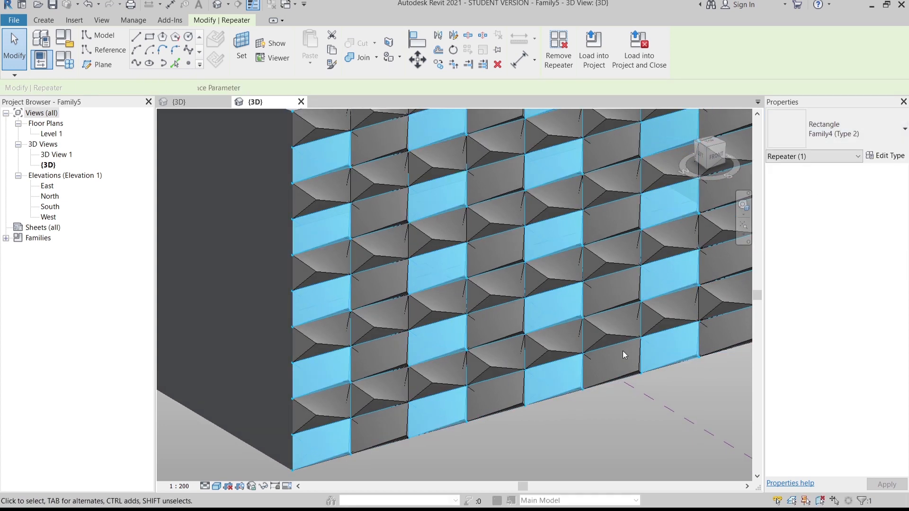
pyautogui.click(633, 424)
pyautogui.keyDown('shift'); pyautogui.moveTo(632, 424); pyautogui.dragTo(587, 426, button='middle'); pyautogui.keyUp('shift')
pyautogui.scroll(-1, 567, 389)
pyautogui.click(602, 372)
pyautogui.scroll(-1, 582, 408)
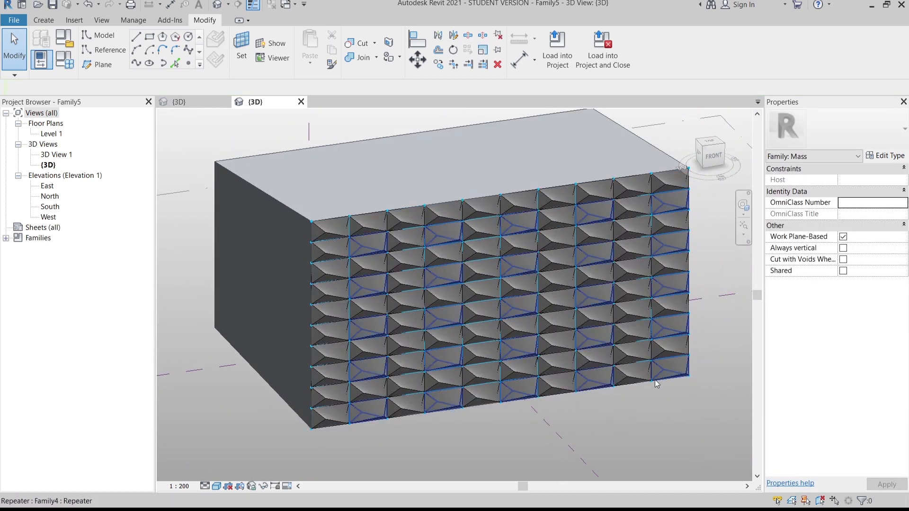
# Undo the type and visual style changes and the component repeat, back to the four individually placed panels.
pyautogui.click(98, 5)
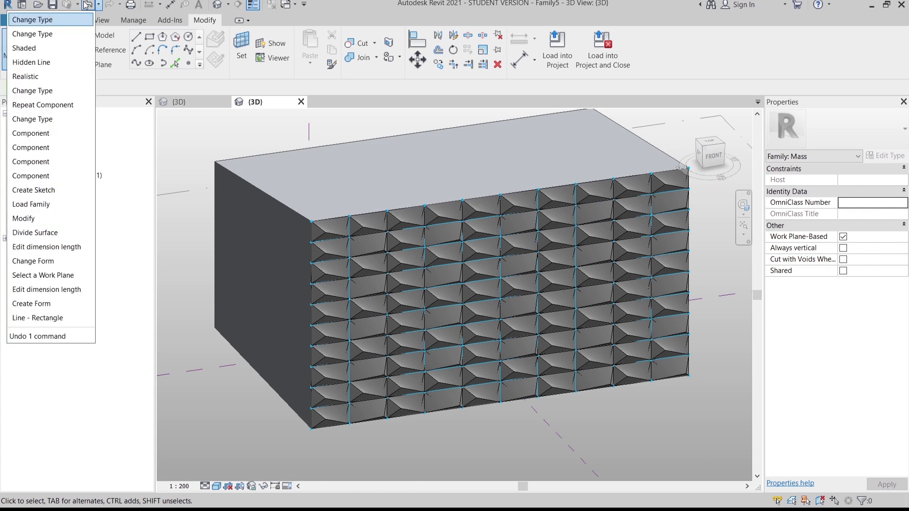
pyautogui.click(86, 4)
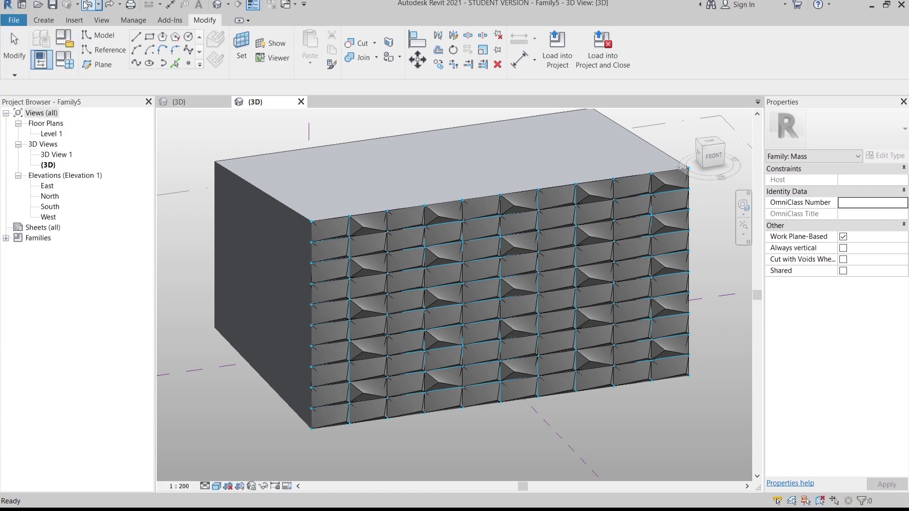
pyautogui.click(86, 5)
pyautogui.click(86, 4)
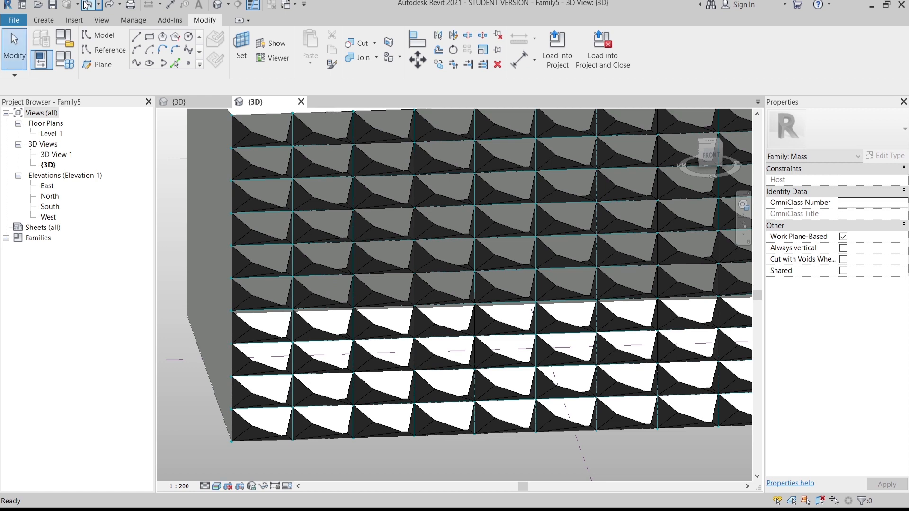
pyautogui.click(86, 4)
pyautogui.click(86, 5)
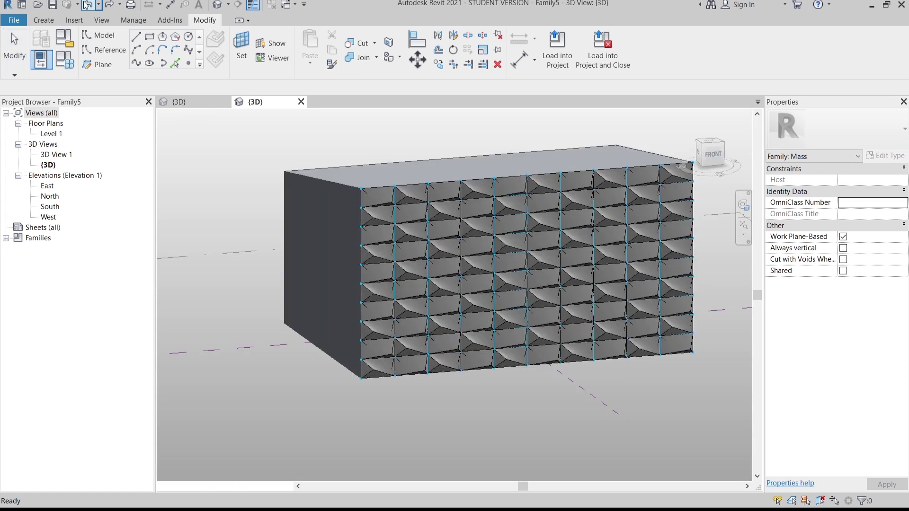
pyautogui.click(85, 5)
pyautogui.scroll(5, 390, 178)
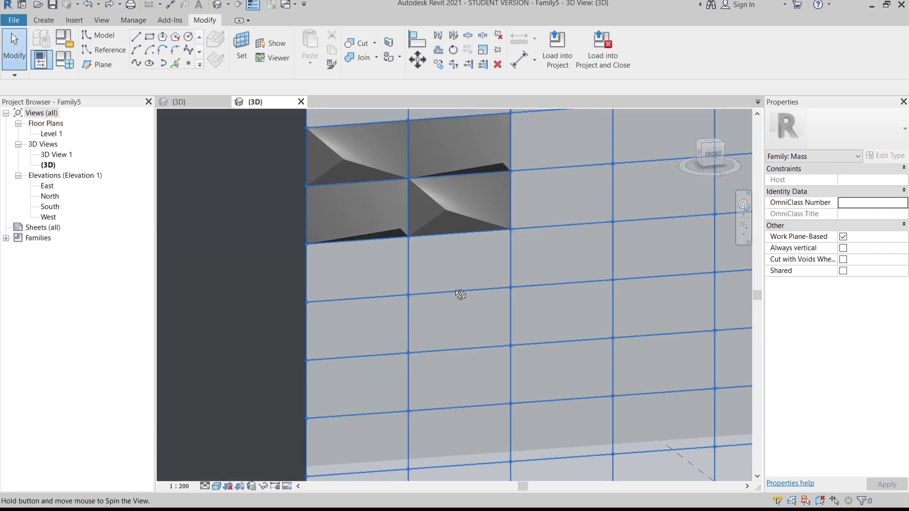
# Delete the four individually placed curtain panels from the facade's divided surface.
pyautogui.click(385, 237)
pyautogui.keyDown('shift'); pyautogui.moveTo(396, 258); pyautogui.dragTo(461, 269, button='middle'); pyautogui.keyUp('shift')
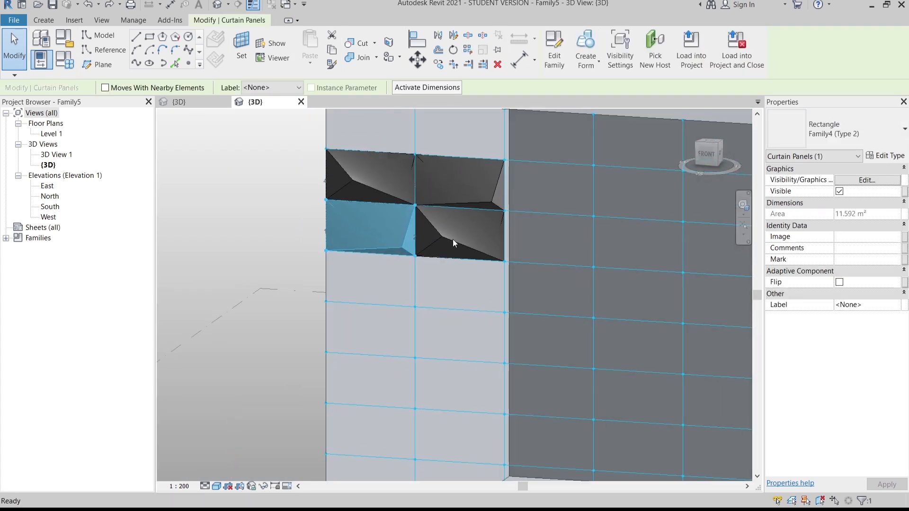
pyautogui.press('Escape')
pyautogui.click(442, 217)
pyautogui.press('Delete')
pyautogui.click(364, 206)
pyautogui.press('Delete')
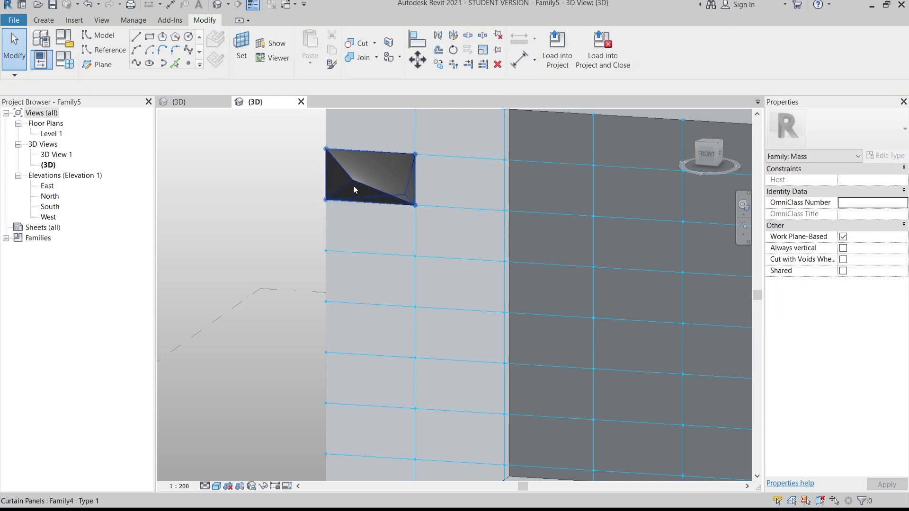
pyautogui.click(355, 194)
pyautogui.press('Delete')
# Check the horizontal and vertical spacing of the tile pattern grid in Family4, and return to the Family5 mass.
pyautogui.scroll(-5, 457, 246)
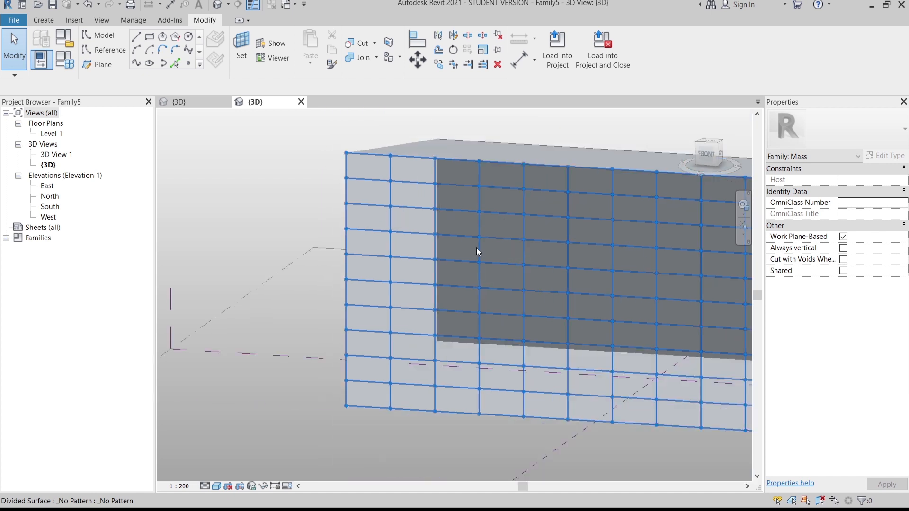
pyautogui.keyDown('shift'); pyautogui.moveTo(326, 322); pyautogui.dragTo(379, 369, button='middle'); pyautogui.keyUp('shift')
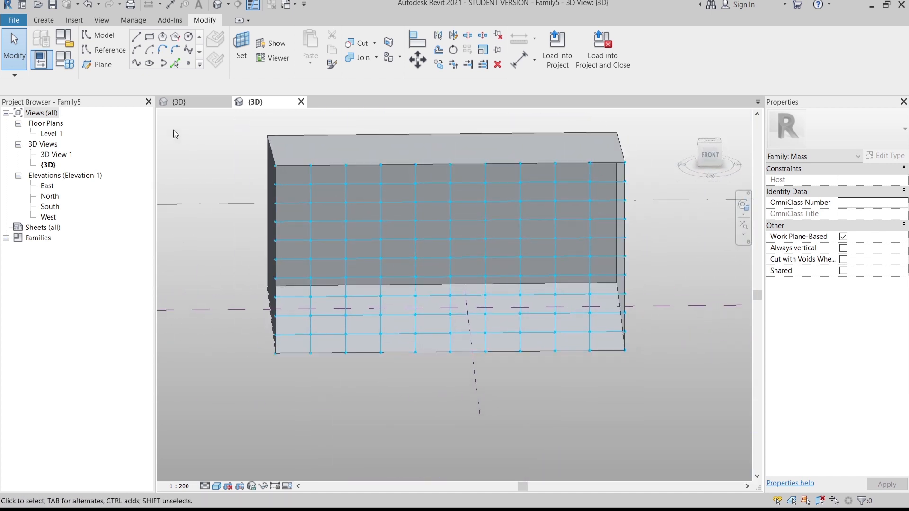
pyautogui.click(176, 104)
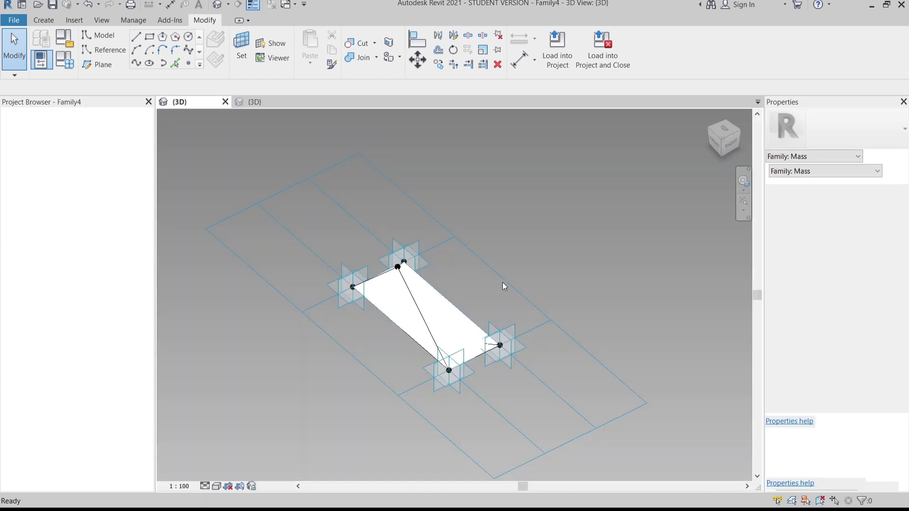
pyautogui.keyDown('shift'); pyautogui.moveTo(507, 260); pyautogui.dragTo(464, 366, button='middle'); pyautogui.keyUp('shift')
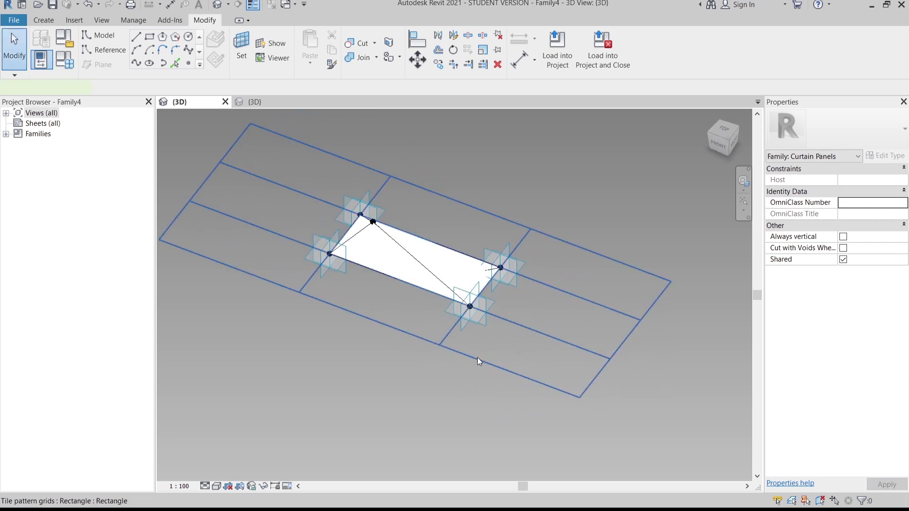
pyautogui.click(477, 361)
pyautogui.keyDown('shift'); pyautogui.moveTo(396, 375); pyautogui.dragTo(634, 369, button='middle'); pyautogui.keyUp('shift')
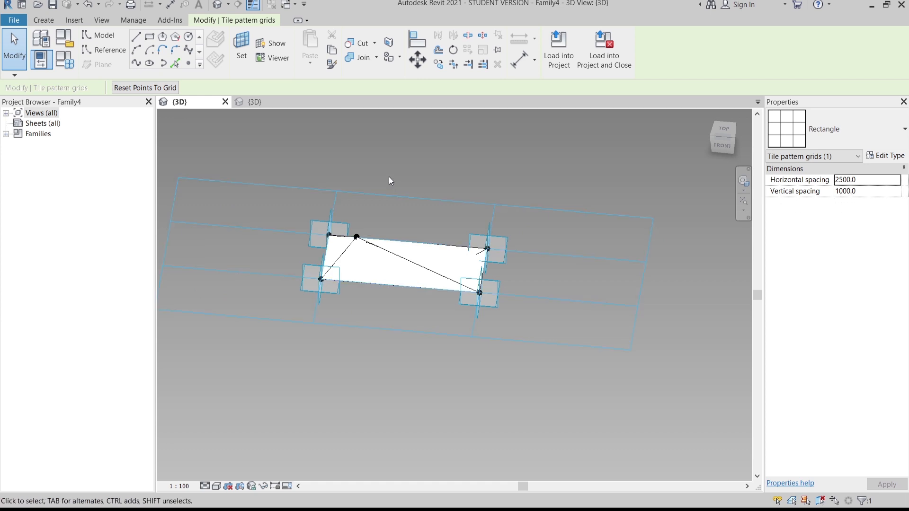
pyautogui.click(263, 106)
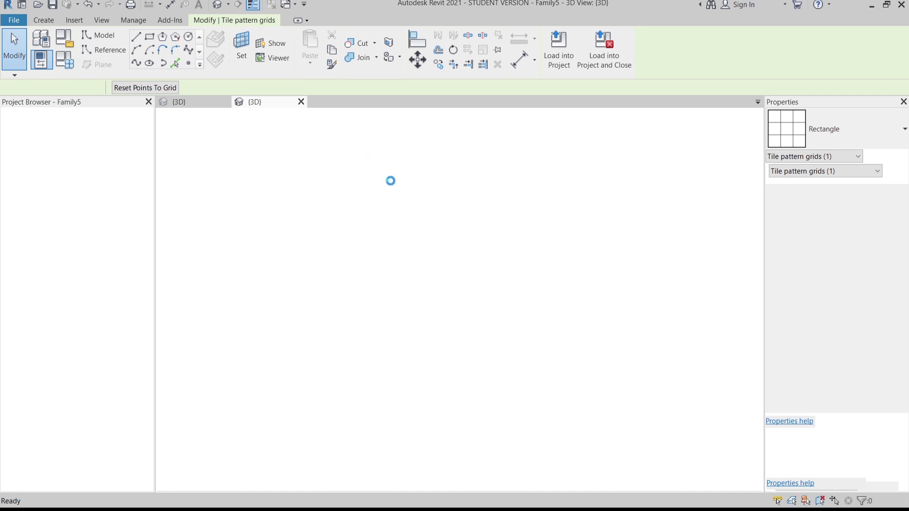
pyautogui.press('Escape')
# Set the facade divided surface's U grid layout to Fixed Distance with a distance of 1000.
pyautogui.scroll(-3, 393, 190)
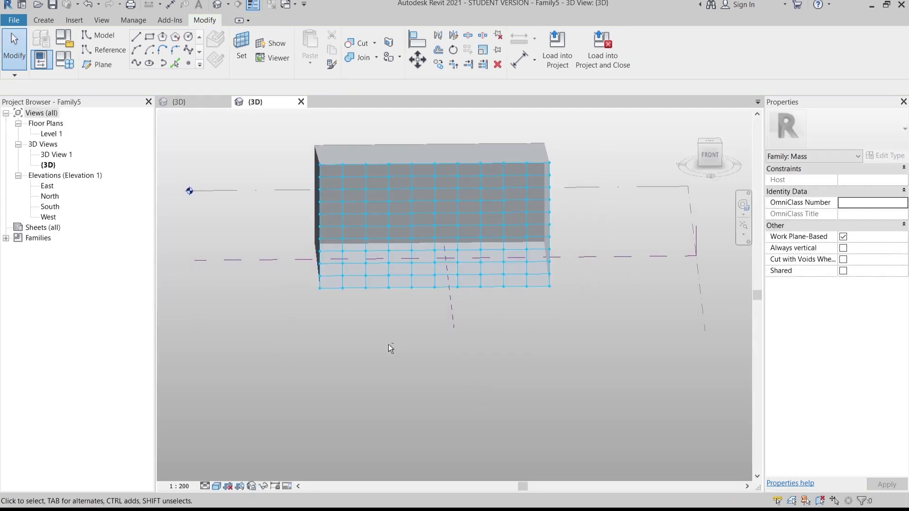
pyautogui.keyDown('shift'); pyautogui.moveTo(388, 343); pyautogui.dragTo(427, 342, button='middle'); pyautogui.keyUp('shift')
pyautogui.moveTo(403, 216); pyautogui.dragTo(434, 255, button='middle')
pyautogui.keyDown('shift'); pyautogui.moveTo(411, 347); pyautogui.dragTo(427, 366, button='middle'); pyautogui.keyUp('shift')
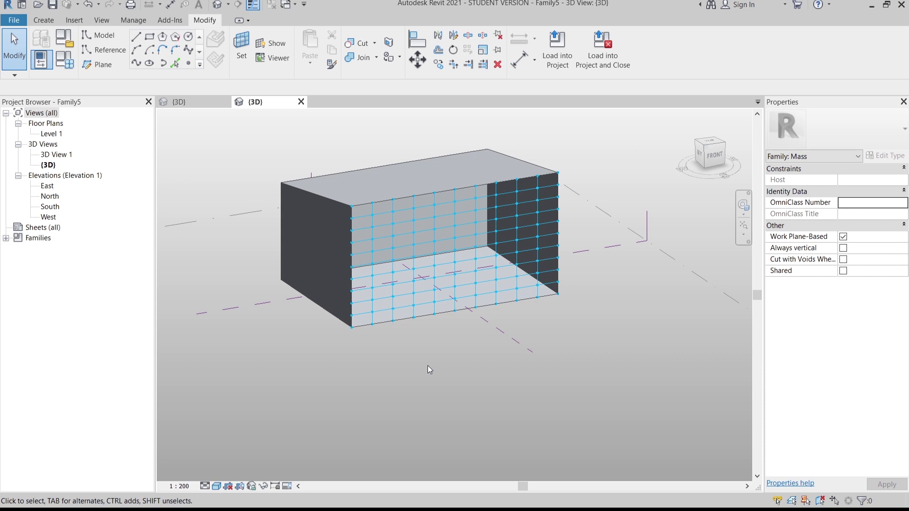
pyautogui.click(438, 232)
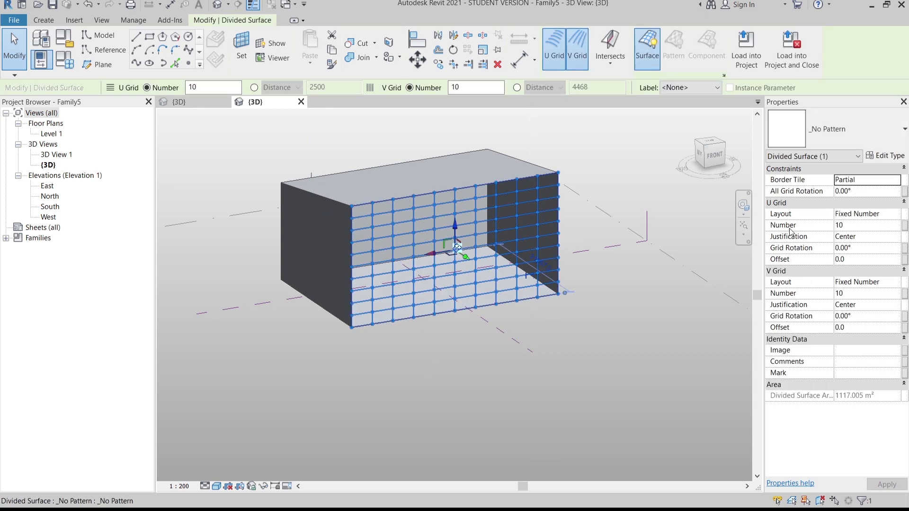
pyautogui.click(895, 214)
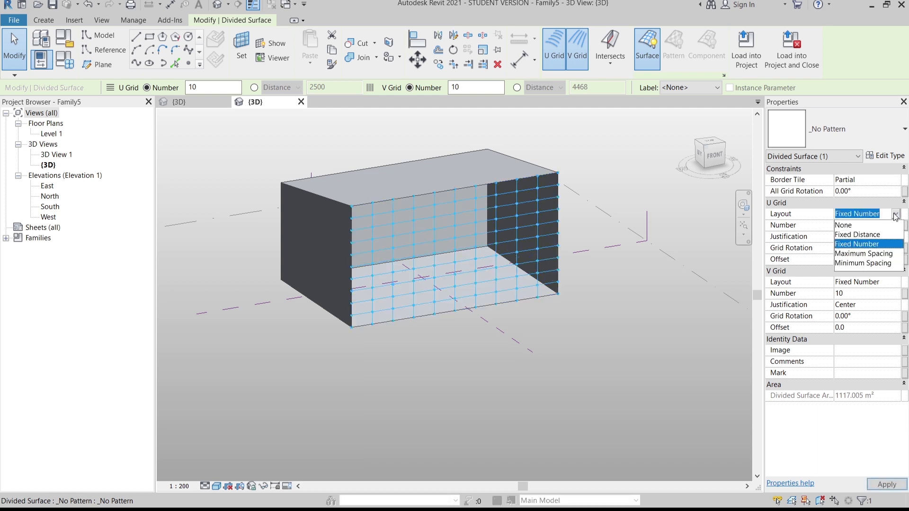
pyautogui.click(857, 234)
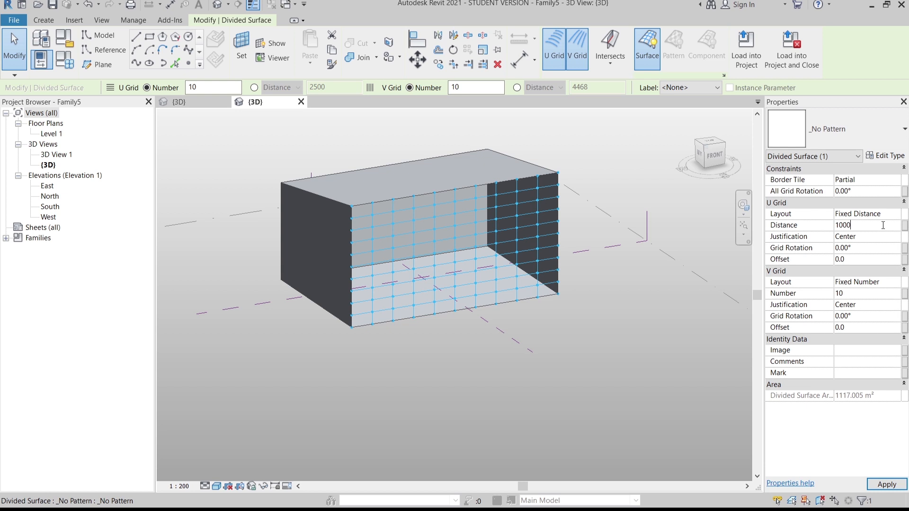
# Set the divided surface's V grid layout to Fixed Distance with a distance of 2500 and apply the new grid.
pyautogui.click(895, 283)
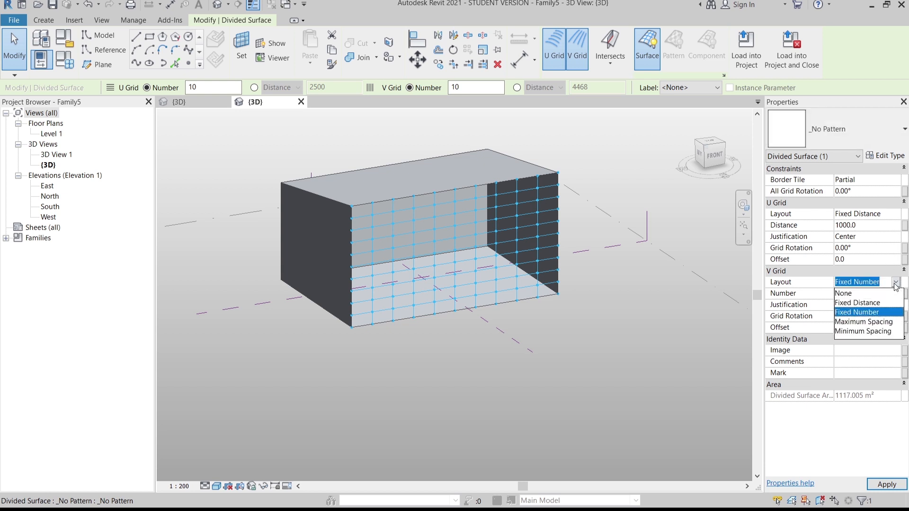
pyautogui.click(875, 303)
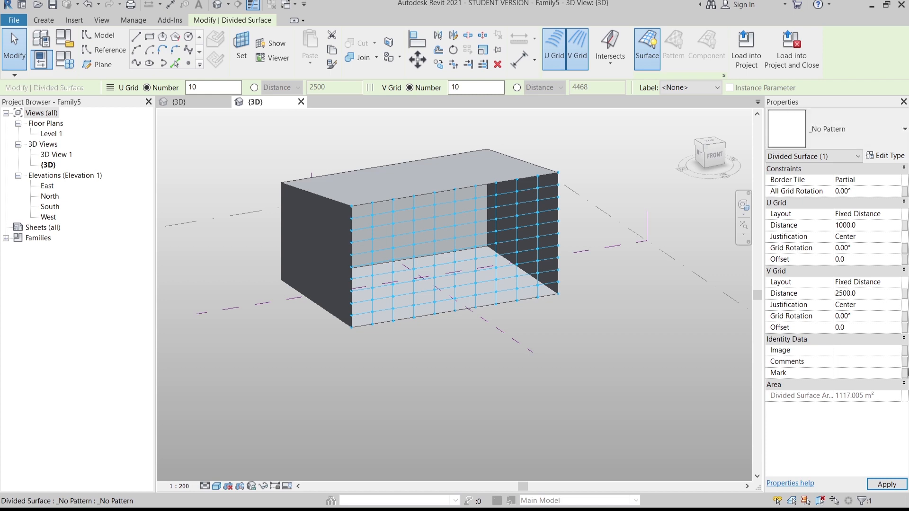
pyautogui.scroll(2, 439, 341)
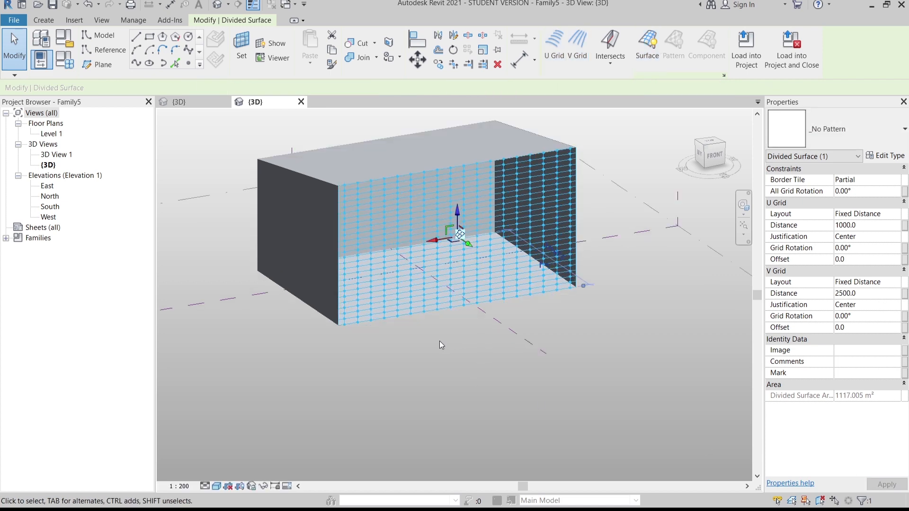
pyautogui.scroll(1, 509, 342)
pyautogui.moveTo(510, 343); pyautogui.dragTo(566, 369, button='middle')
pyautogui.keyDown('shift'); pyautogui.moveTo(567, 369); pyautogui.dragTo(524, 314, button='middle'); pyautogui.keyUp('shift')
pyautogui.moveTo(525, 315); pyautogui.dragTo(537, 377, button='middle')
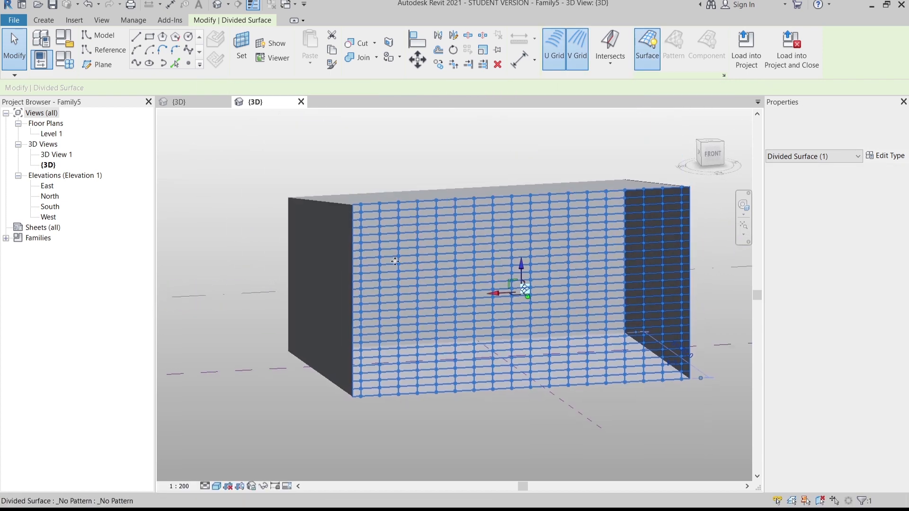
# Place two Family4 (Type 1) panels side by side in full grid cells near the facade's upper left corner.
pyautogui.scroll(4, 360, 201)
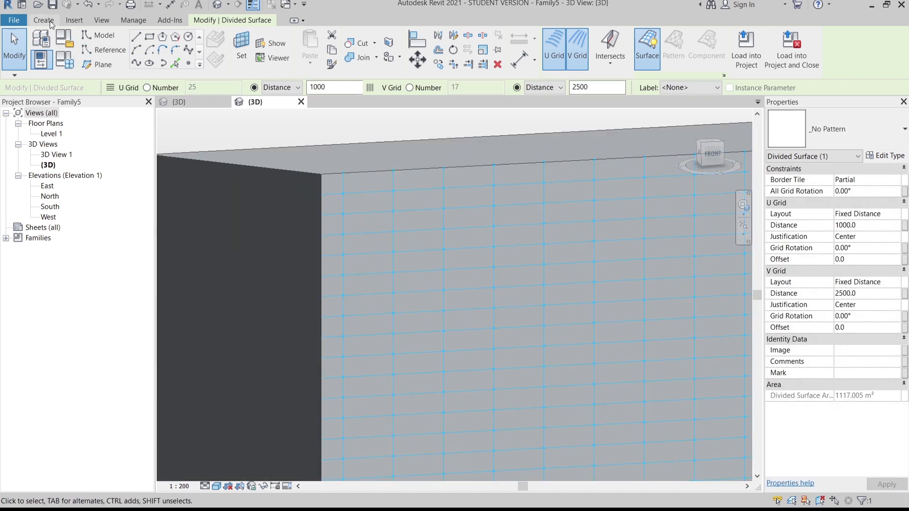
pyautogui.click(44, 22)
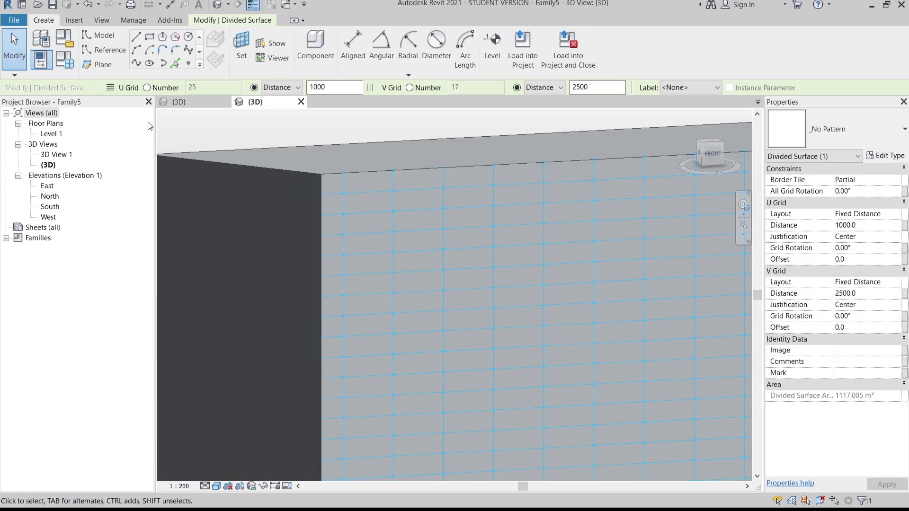
pyautogui.click(315, 48)
pyautogui.scroll(5, 362, 203)
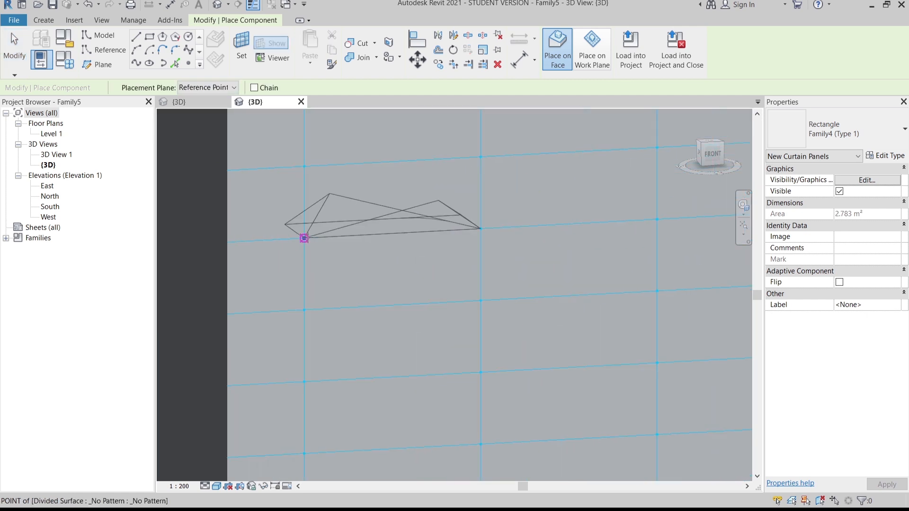
pyautogui.click(480, 229)
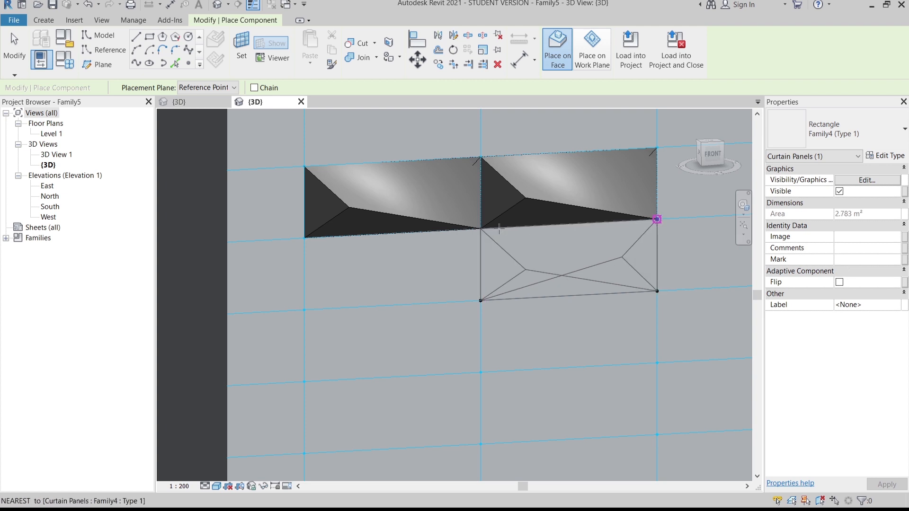
# Place two more Family4 (Type 1) panels directly below the first pair to complete a two-by-two block.
pyautogui.click(480, 228)
pyautogui.moveTo(343, 297); pyautogui.dragTo(421, 273, button='middle')
pyautogui.click(383, 287)
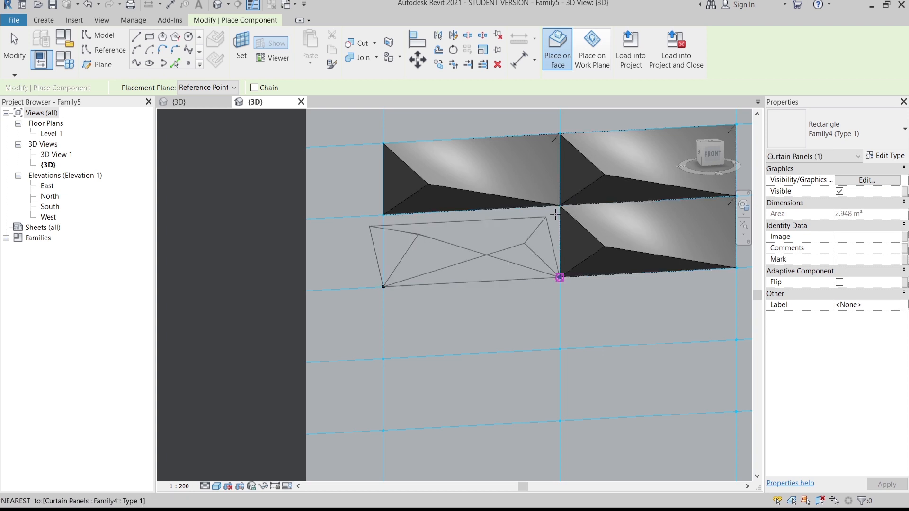
pyautogui.click(386, 219)
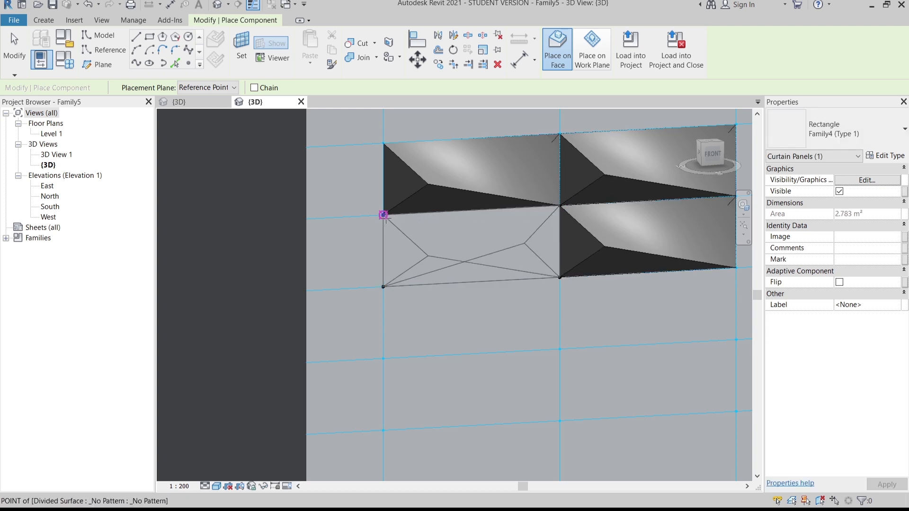
pyautogui.press('Escape')
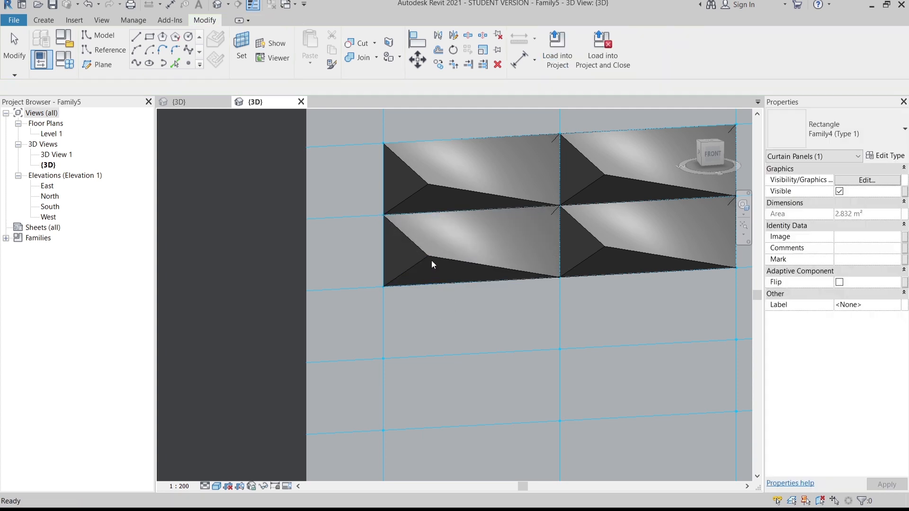
# Change the lower-left and upper-right panels of the two-by-two block to Family4 (Type 2).
pyautogui.click(431, 257)
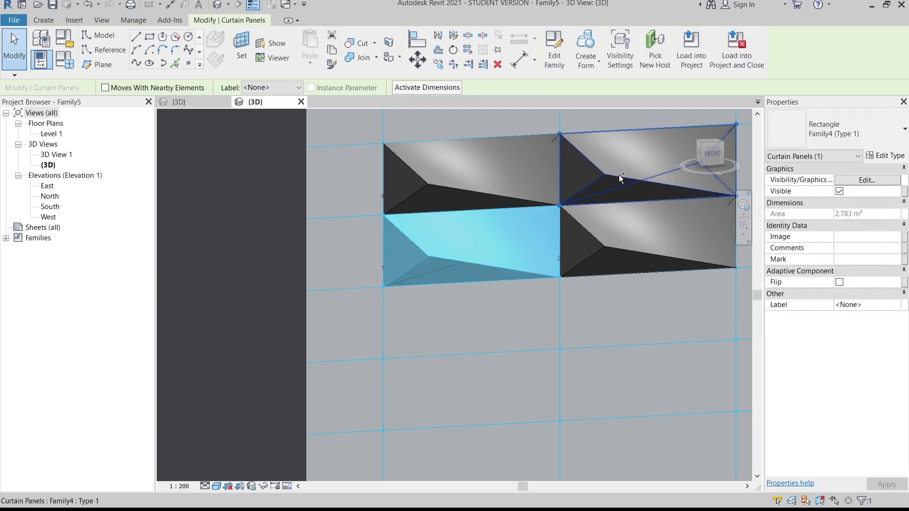
pyautogui.keyDown('ctrl'); pyautogui.click(631, 187); pyautogui.keyUp('ctrl')
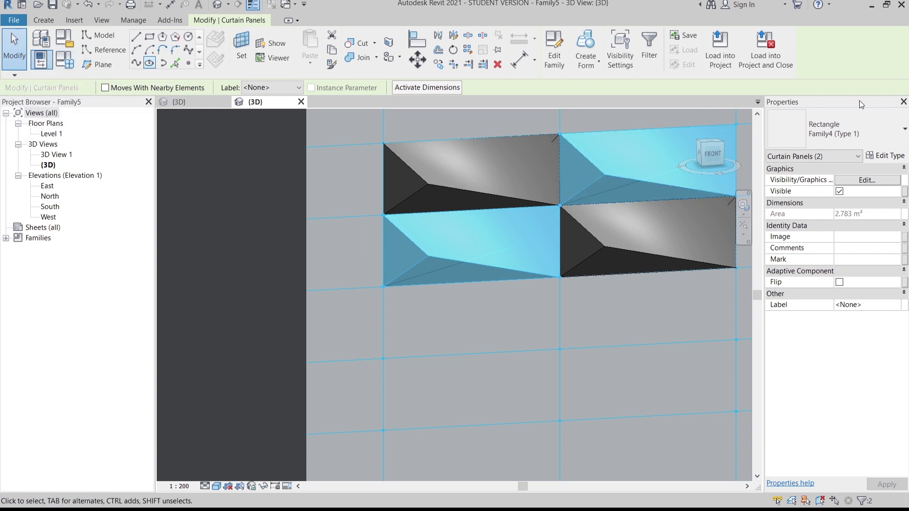
pyautogui.click(872, 124)
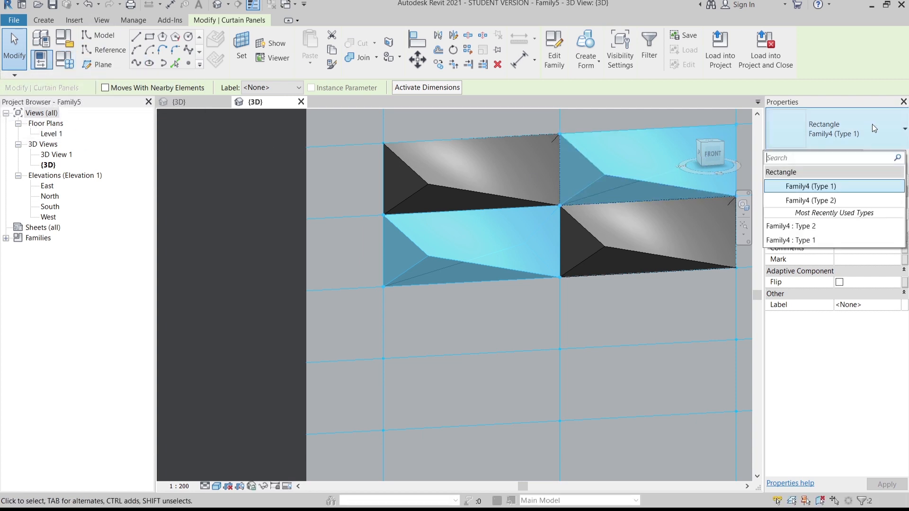
pyautogui.click(806, 200)
pyautogui.moveTo(643, 374); pyautogui.dragTo(470, 358, button='middle')
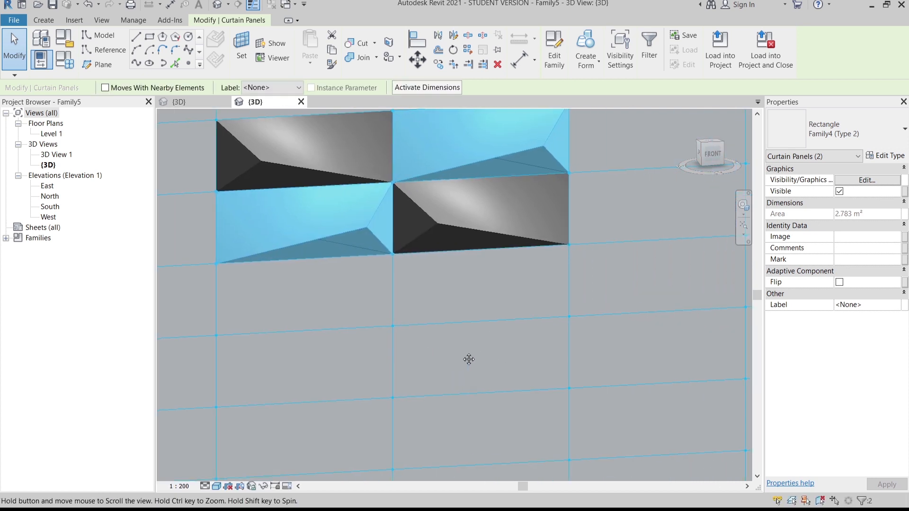
pyautogui.scroll(-2, 563, 389)
pyautogui.keyDown('shift'); pyautogui.moveTo(565, 386); pyautogui.dragTo(577, 367, button='middle'); pyautogui.keyUp('shift')
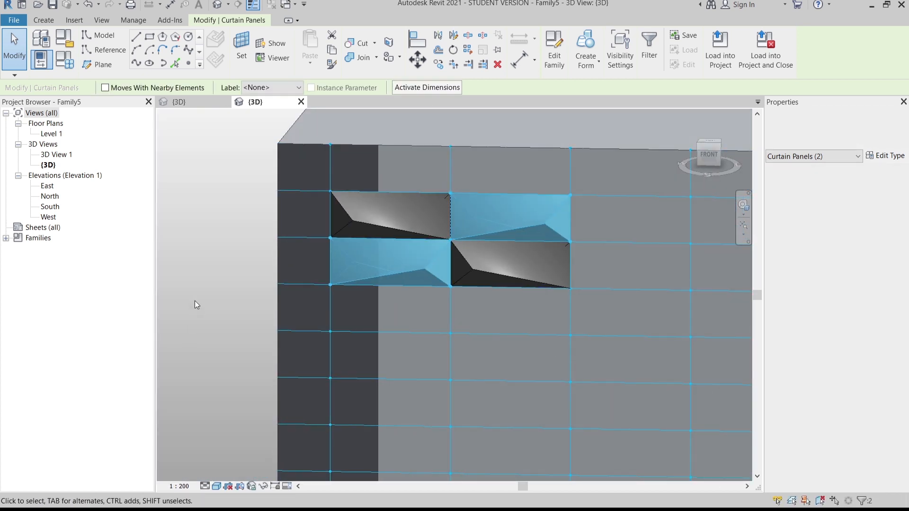
pyautogui.click(205, 287)
# Switch the 3D view to the Realistic visual style and examine the relief of the four panels from several angles.
pyautogui.click(217, 489)
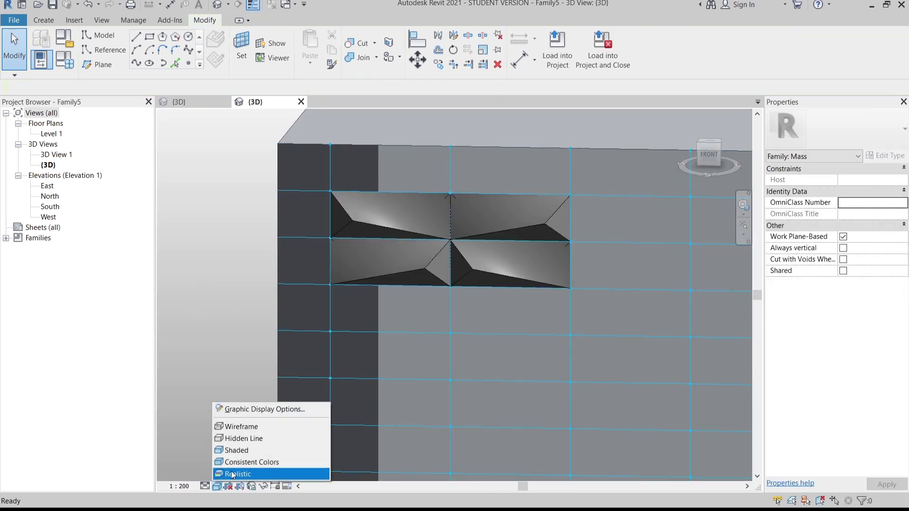
pyautogui.click(231, 472)
pyautogui.keyDown('shift'); pyautogui.moveTo(334, 339); pyautogui.dragTo(407, 370, button='middle'); pyautogui.keyUp('shift')
pyautogui.scroll(5, 397, 267)
pyautogui.scroll(-4, 549, 327)
pyautogui.keyDown('shift'); pyautogui.moveTo(416, 340); pyautogui.dragTo(604, 339, button='middle'); pyautogui.keyUp('shift')
pyautogui.scroll(-2, 602, 321)
pyautogui.keyDown('shift'); pyautogui.moveTo(600, 306); pyautogui.dragTo(558, 294, button='middle'); pyautogui.keyUp('shift')
pyautogui.keyDown('shift'); pyautogui.moveTo(444, 211); pyautogui.dragTo(570, 279, button='middle'); pyautogui.keyUp('shift')
pyautogui.keyDown('shift'); pyautogui.moveTo(459, 301); pyautogui.dragTo(545, 360, button='middle'); pyautogui.keyUp('shift')
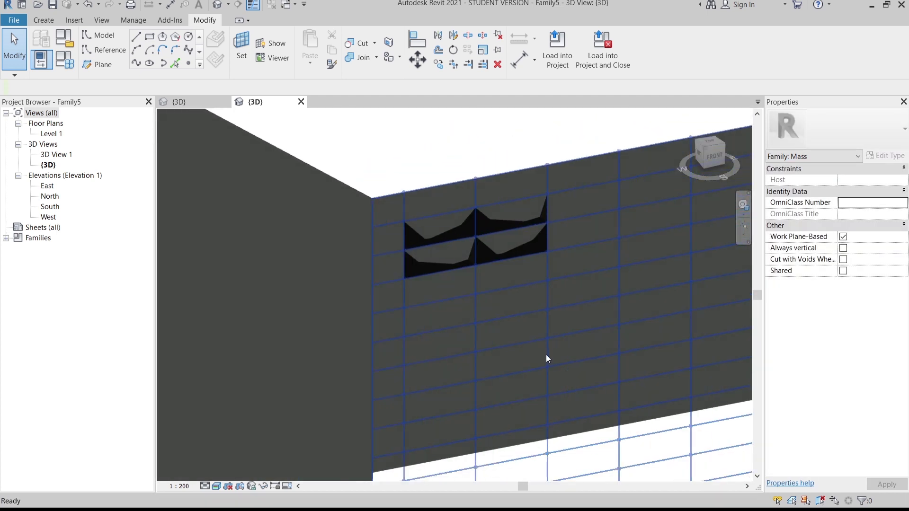
# Try the Hidden Line visual style on the 3D view and return it to Shaded.
pyautogui.click(217, 487)
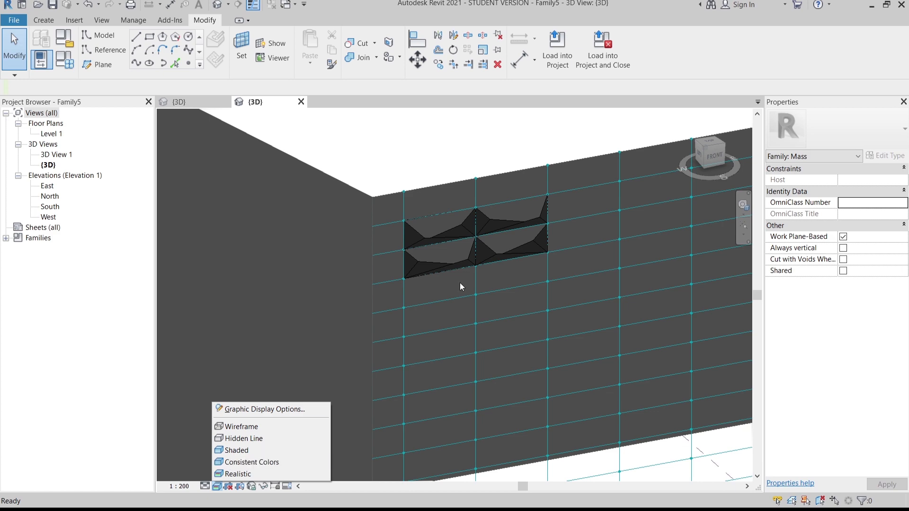
pyautogui.click(241, 440)
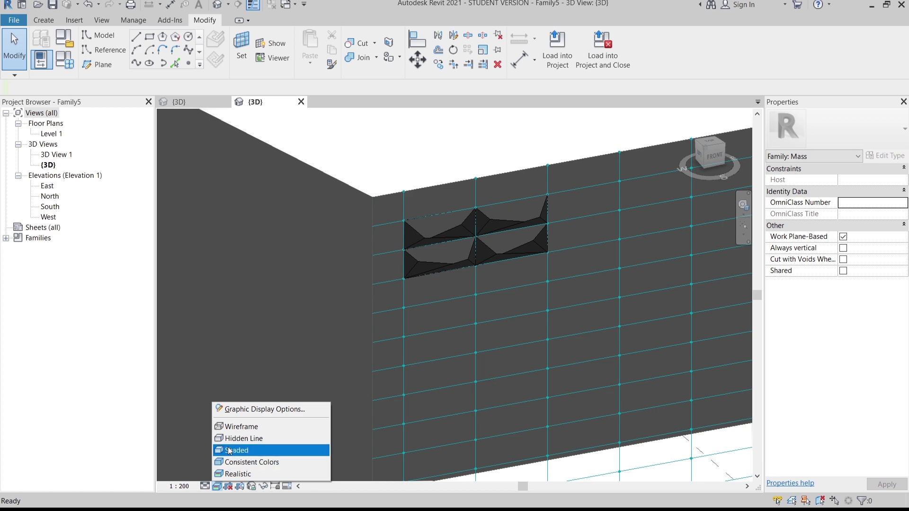
pyautogui.keyDown('shift'); pyautogui.moveTo(381, 278); pyautogui.dragTo(529, 329, button='middle'); pyautogui.keyUp('shift')
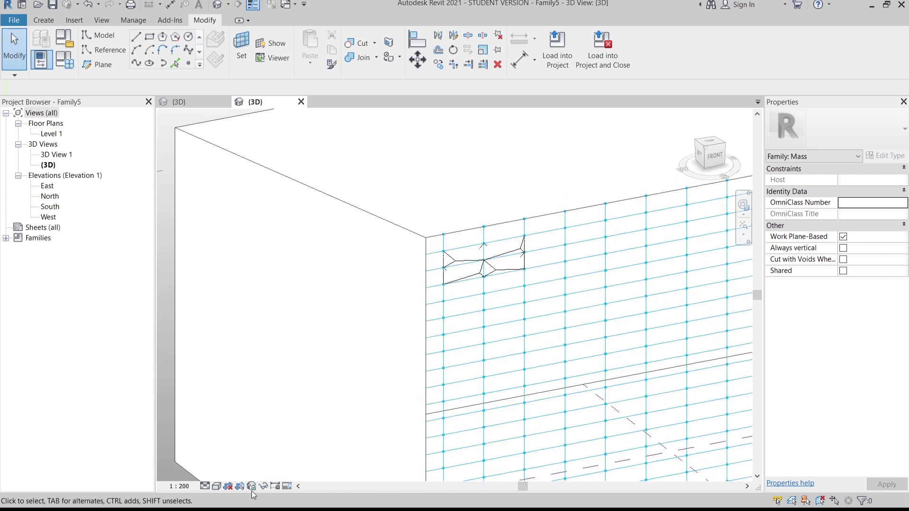
pyautogui.click(217, 486)
pyautogui.click(234, 438)
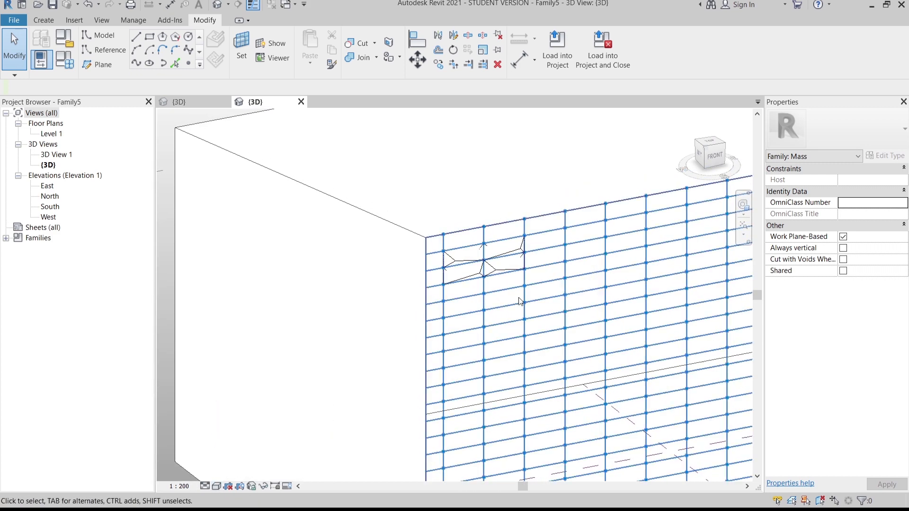
pyautogui.click(217, 486)
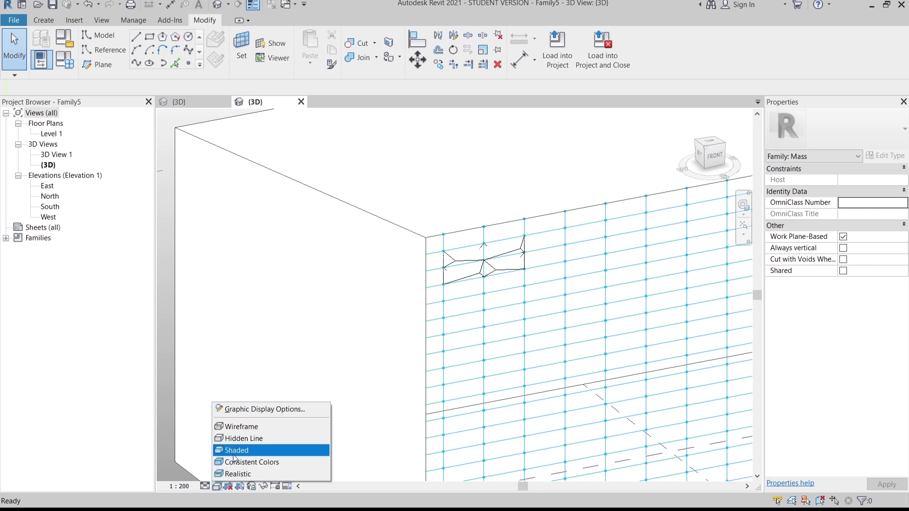
pyautogui.click(243, 451)
# Select all four panels of the alternating block and repeat them across the divided facade.
pyautogui.scroll(2, 569, 307)
pyautogui.scroll(2, 492, 256)
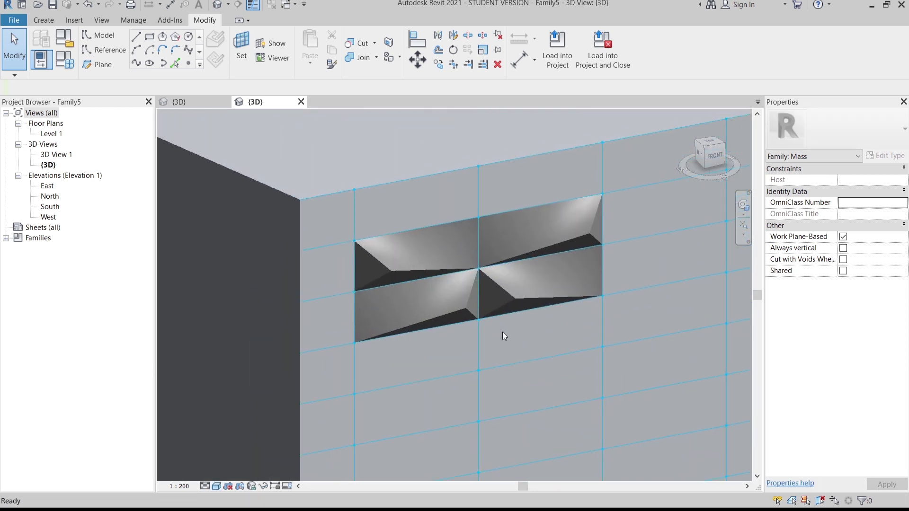
pyautogui.click(511, 310)
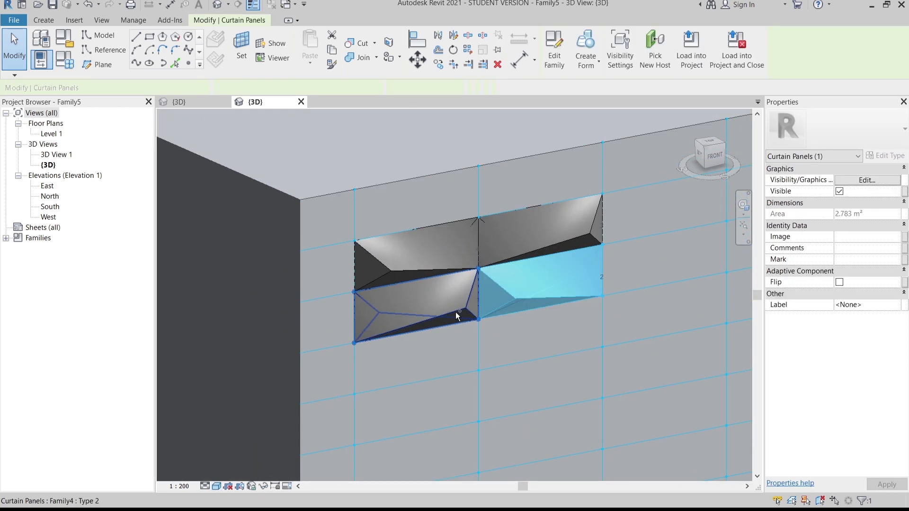
pyautogui.keyDown('ctrl'); pyautogui.click(383, 278); pyautogui.keyUp('ctrl')
pyautogui.keyDown('ctrl'); pyautogui.click(445, 246); pyautogui.keyUp('ctrl')
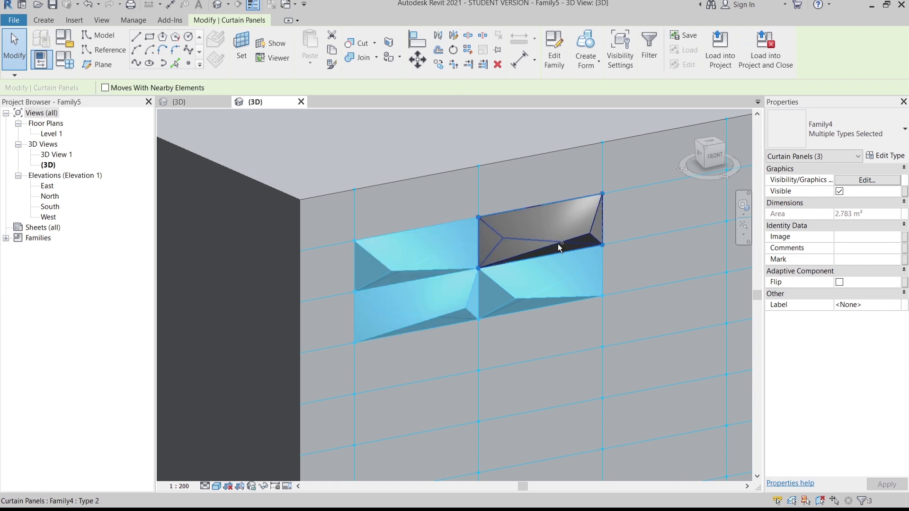
pyautogui.keyDown('ctrl'); pyautogui.click(560, 251); pyautogui.keyUp('ctrl')
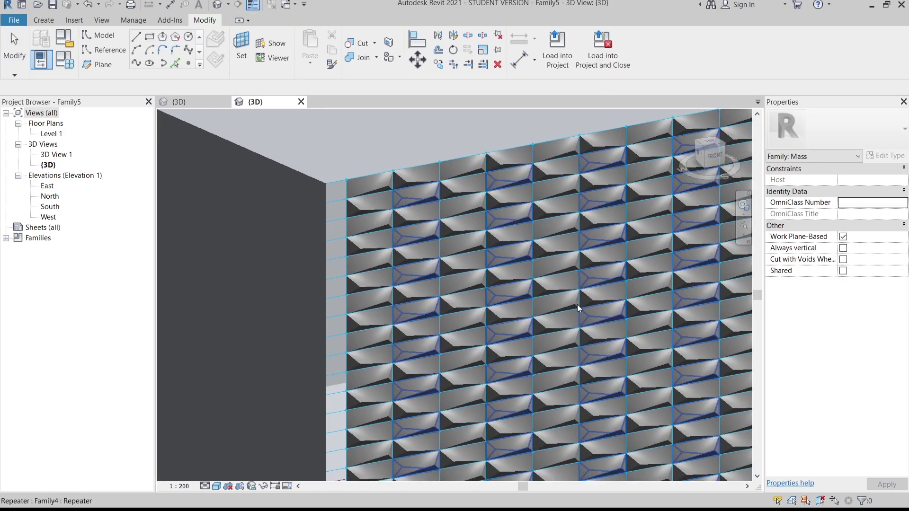
# Change the Family4 (Type 2) repeater that starts in the facade's upper left cell to Family4 (Type 1).
pyautogui.scroll(-3, 577, 309)
pyautogui.moveTo(577, 308); pyautogui.dragTo(484, 212, button='middle')
pyautogui.moveTo(711, 401); pyautogui.dragTo(523, 440, button='middle')
pyautogui.scroll(8, 407, 217)
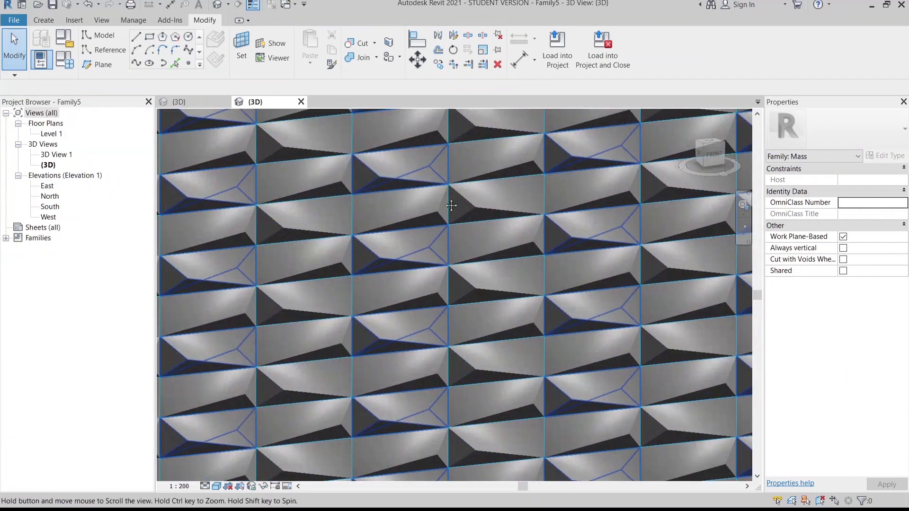
pyautogui.moveTo(451, 206); pyautogui.dragTo(496, 256, button='middle')
pyautogui.scroll(-4, 507, 245)
pyautogui.click(504, 255)
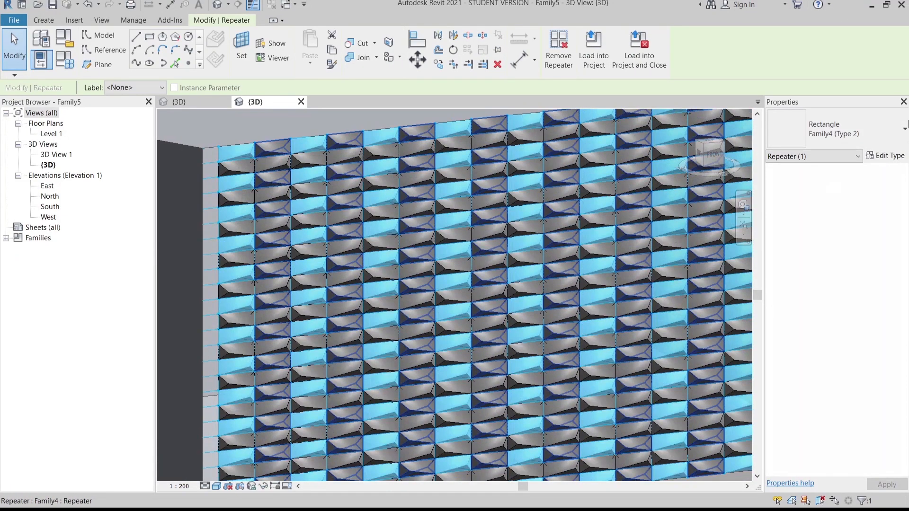
pyautogui.click(903, 128)
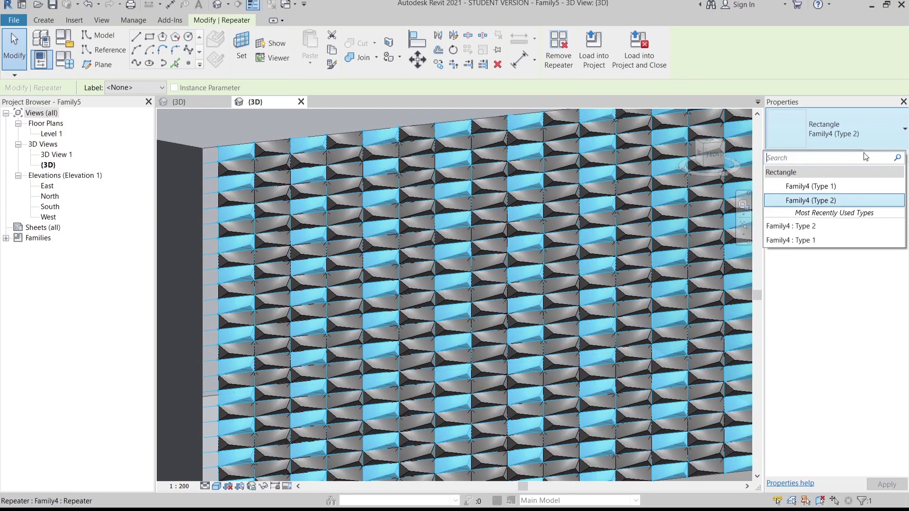
pyautogui.click(832, 189)
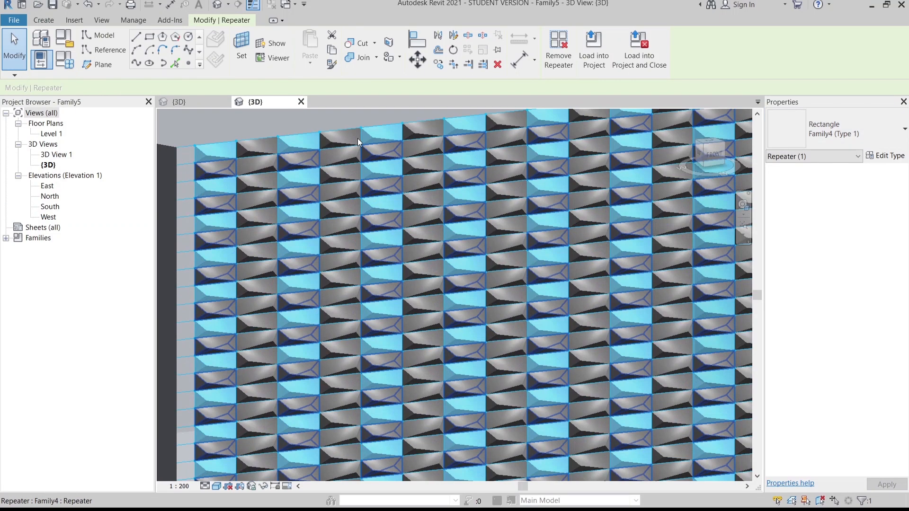
pyautogui.scroll(6, 369, 149)
pyautogui.scroll(-3, 436, 194)
pyautogui.press('Escape')
# Examine the repeated panel pattern across the whole facade and up close near its upper left corner.
pyautogui.scroll(-10, 438, 197)
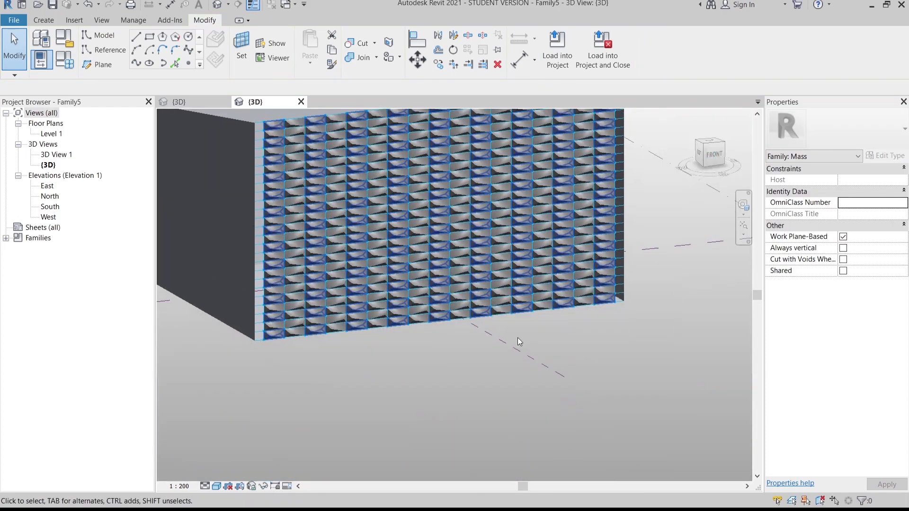
pyautogui.keyDown('shift'); pyautogui.moveTo(473, 360); pyautogui.dragTo(457, 395, button='middle'); pyautogui.keyUp('shift')
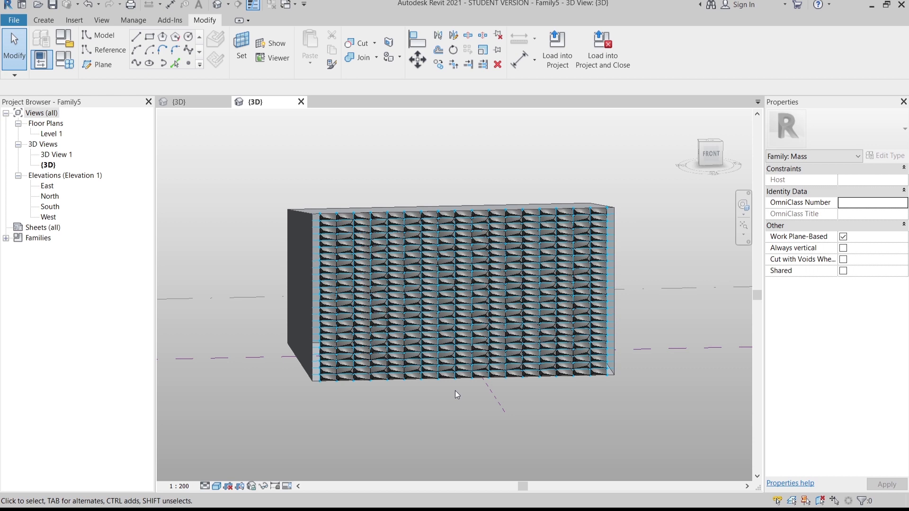
pyautogui.scroll(2, 432, 389)
pyautogui.moveTo(386, 394); pyautogui.dragTo(436, 340, button='middle')
pyautogui.moveTo(385, 354); pyautogui.dragTo(371, 393, button='middle')
pyautogui.moveTo(426, 383); pyautogui.dragTo(400, 401, button='middle')
pyautogui.scroll(2, 267, 186)
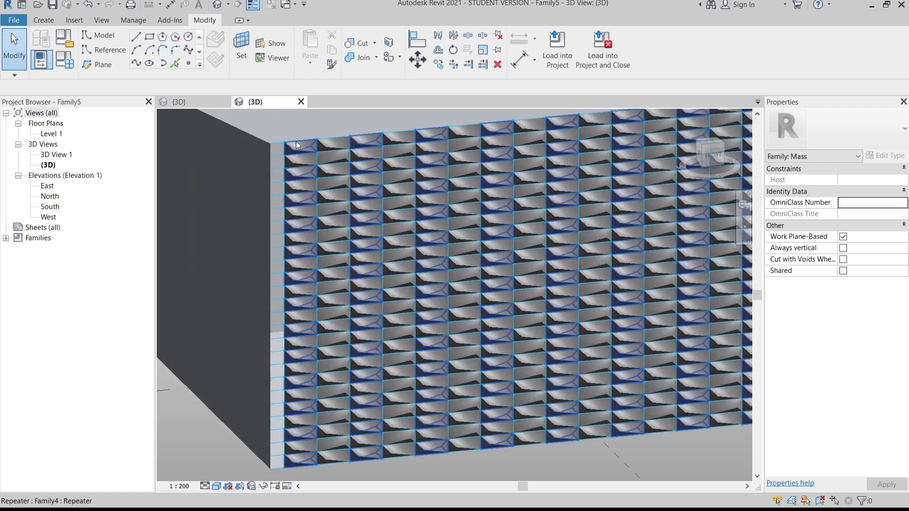
pyautogui.scroll(4, 297, 145)
pyautogui.scroll(-2, 424, 282)
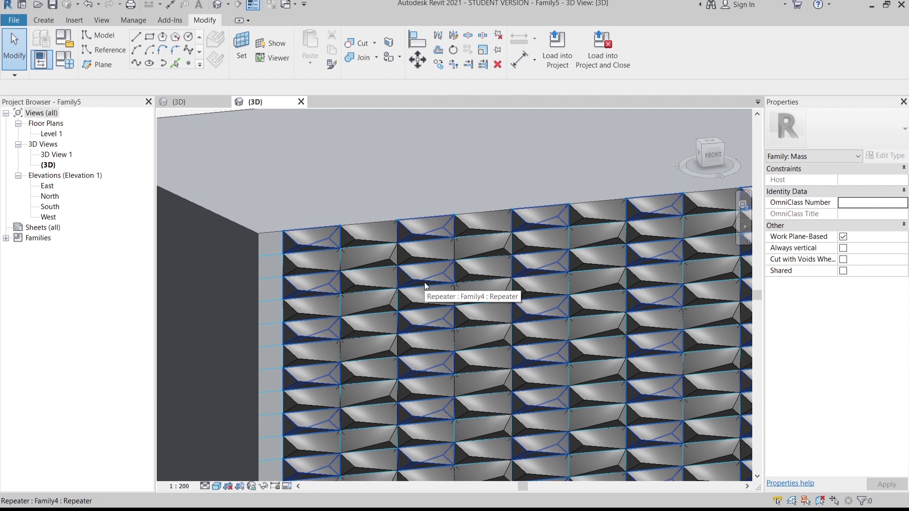
pyautogui.scroll(4, 300, 247)
pyautogui.scroll(-6, 401, 230)
pyautogui.moveTo(427, 231); pyautogui.dragTo(390, 226, button='middle')
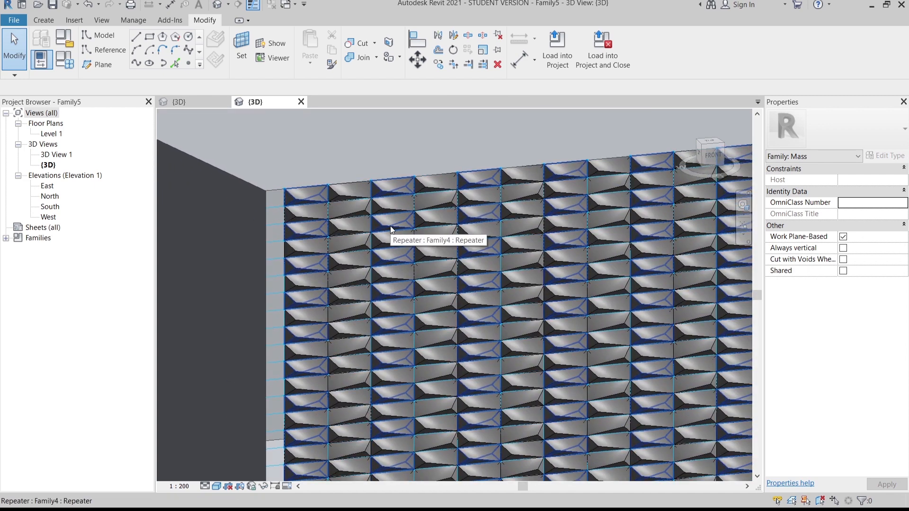